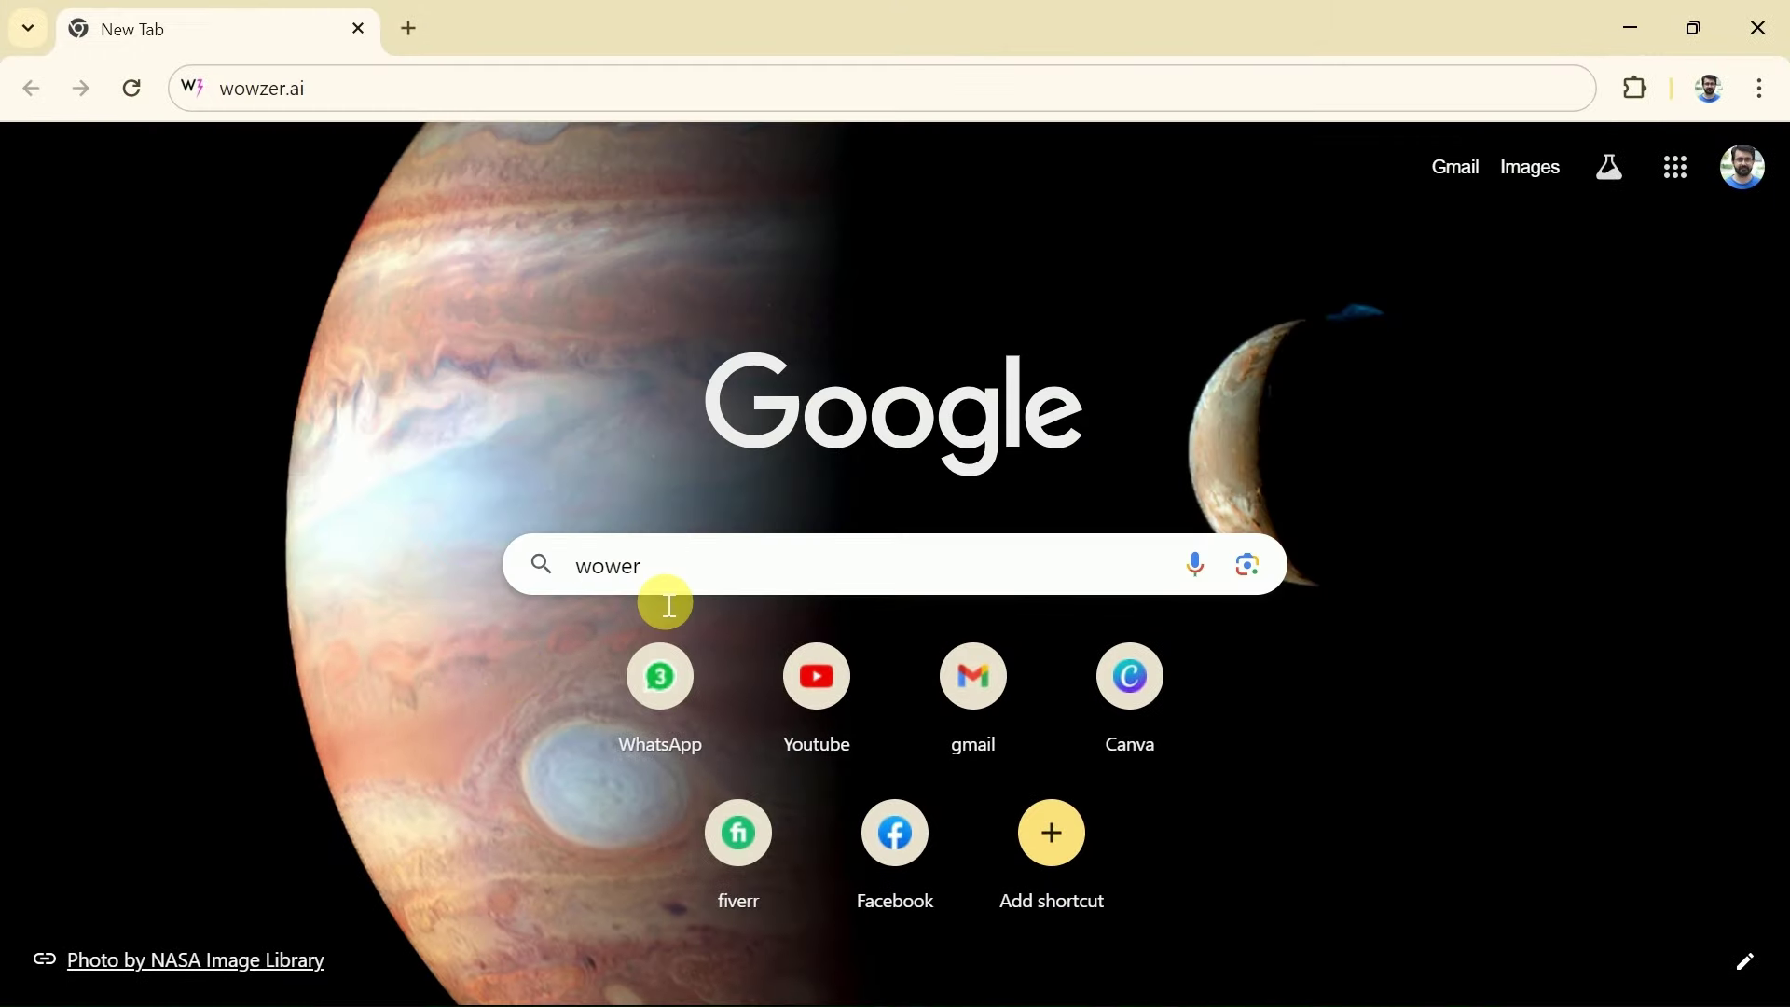
Step: Correct the misspelled query to 'wowzer ai' and run the Google search
{"action": "key", "text": "BackSpace"}
{"action": "key", "text": "BackSpace"}
{"action": "type", "text": "z"}
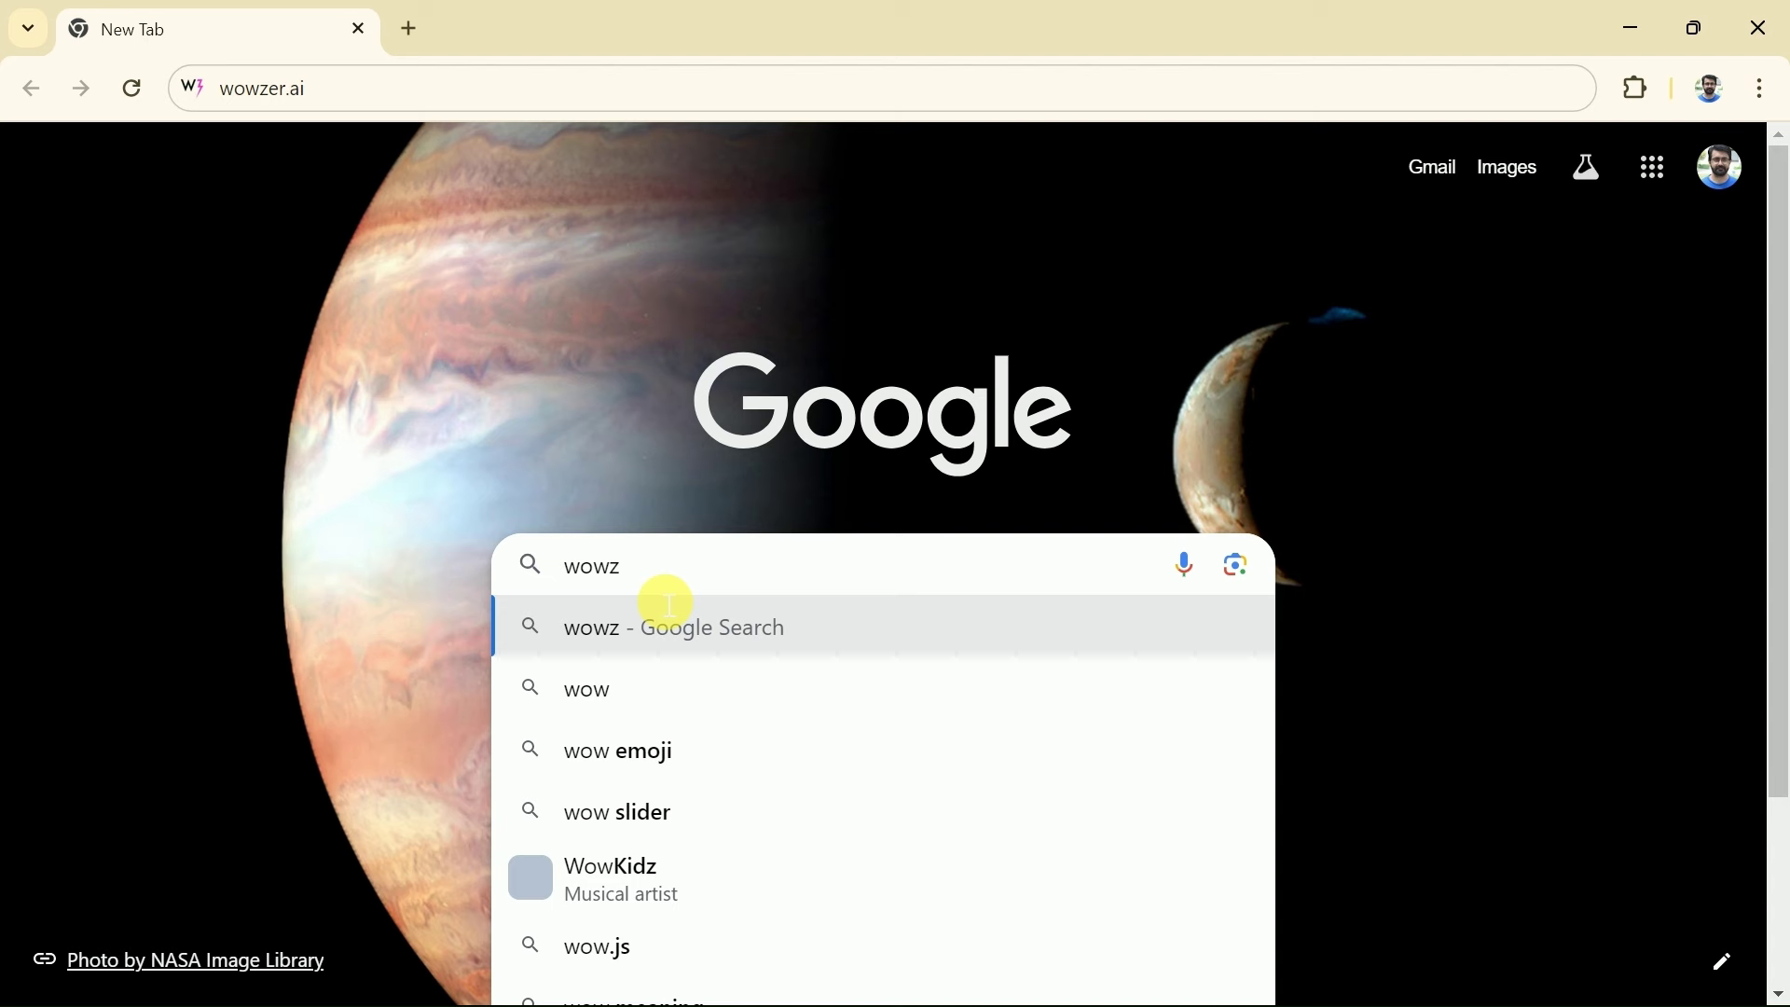
{"action": "key", "text": "Return"}
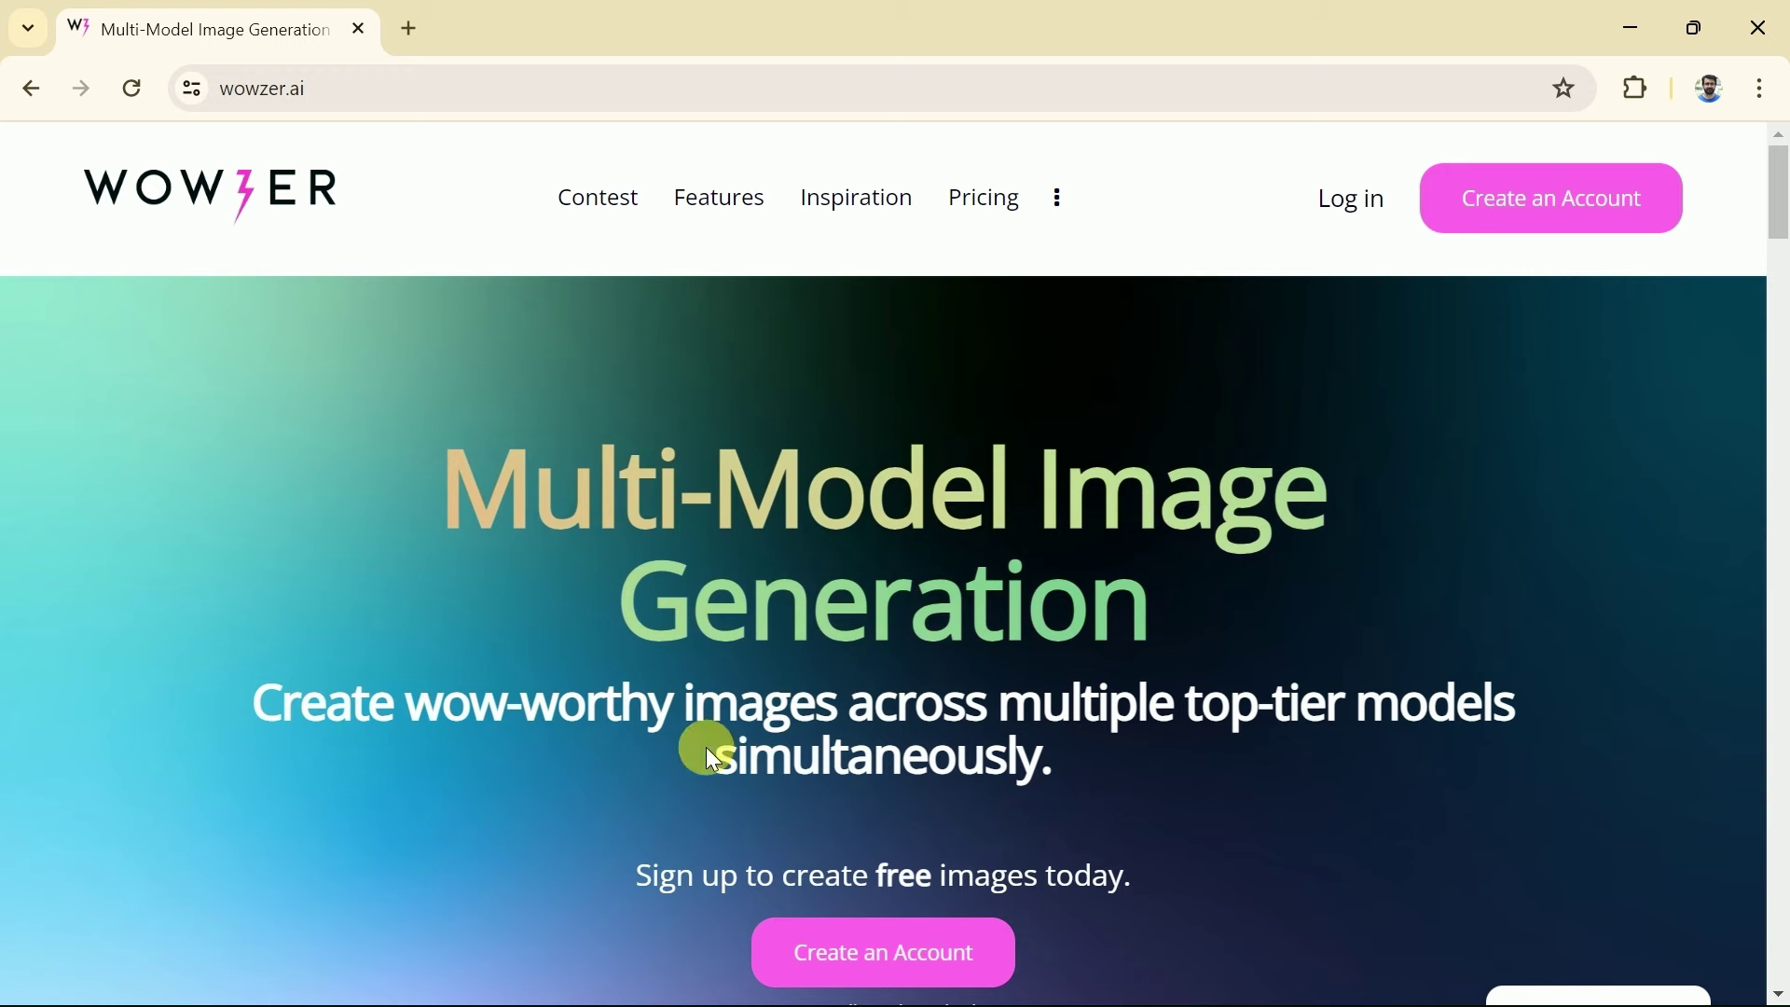
Step: Page through the homepage's sample image carousel to its last images
{"action": "scroll", "coordinate": [991, 693], "scroll_direction": "down", "scroll_amount": 10}
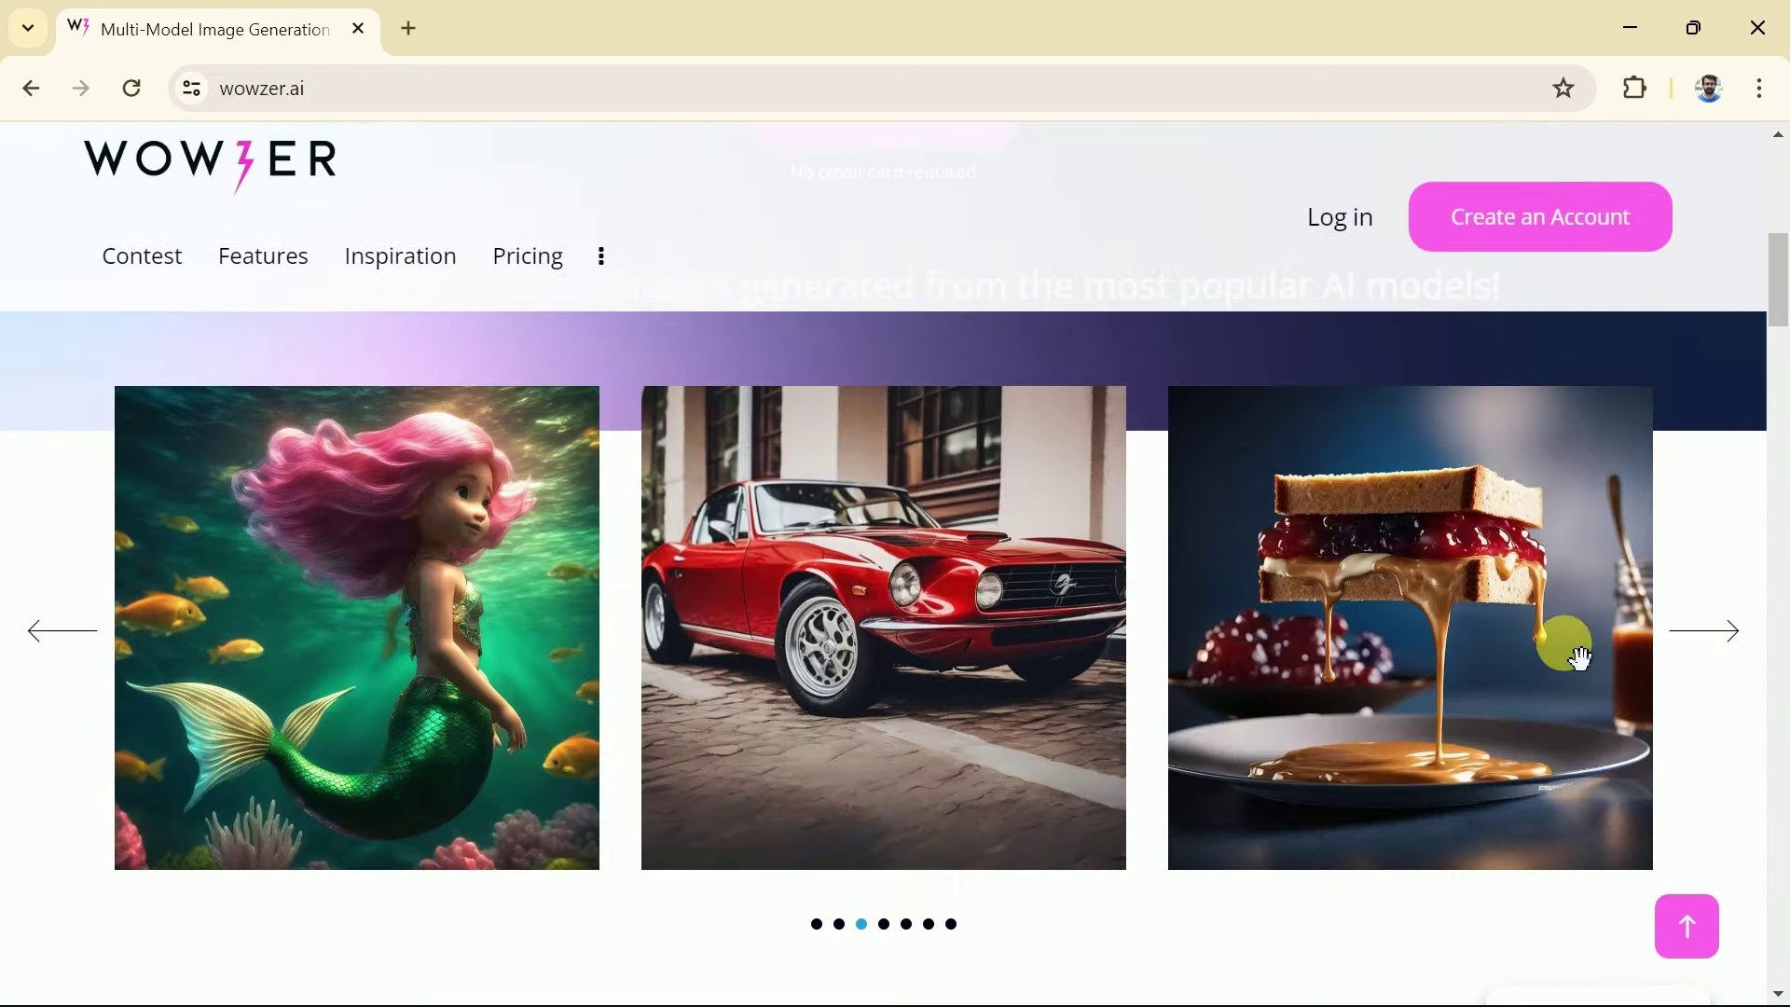
{"action": "left_click", "coordinate": [1733, 633]}
{"action": "left_click", "coordinate": [1728, 636]}
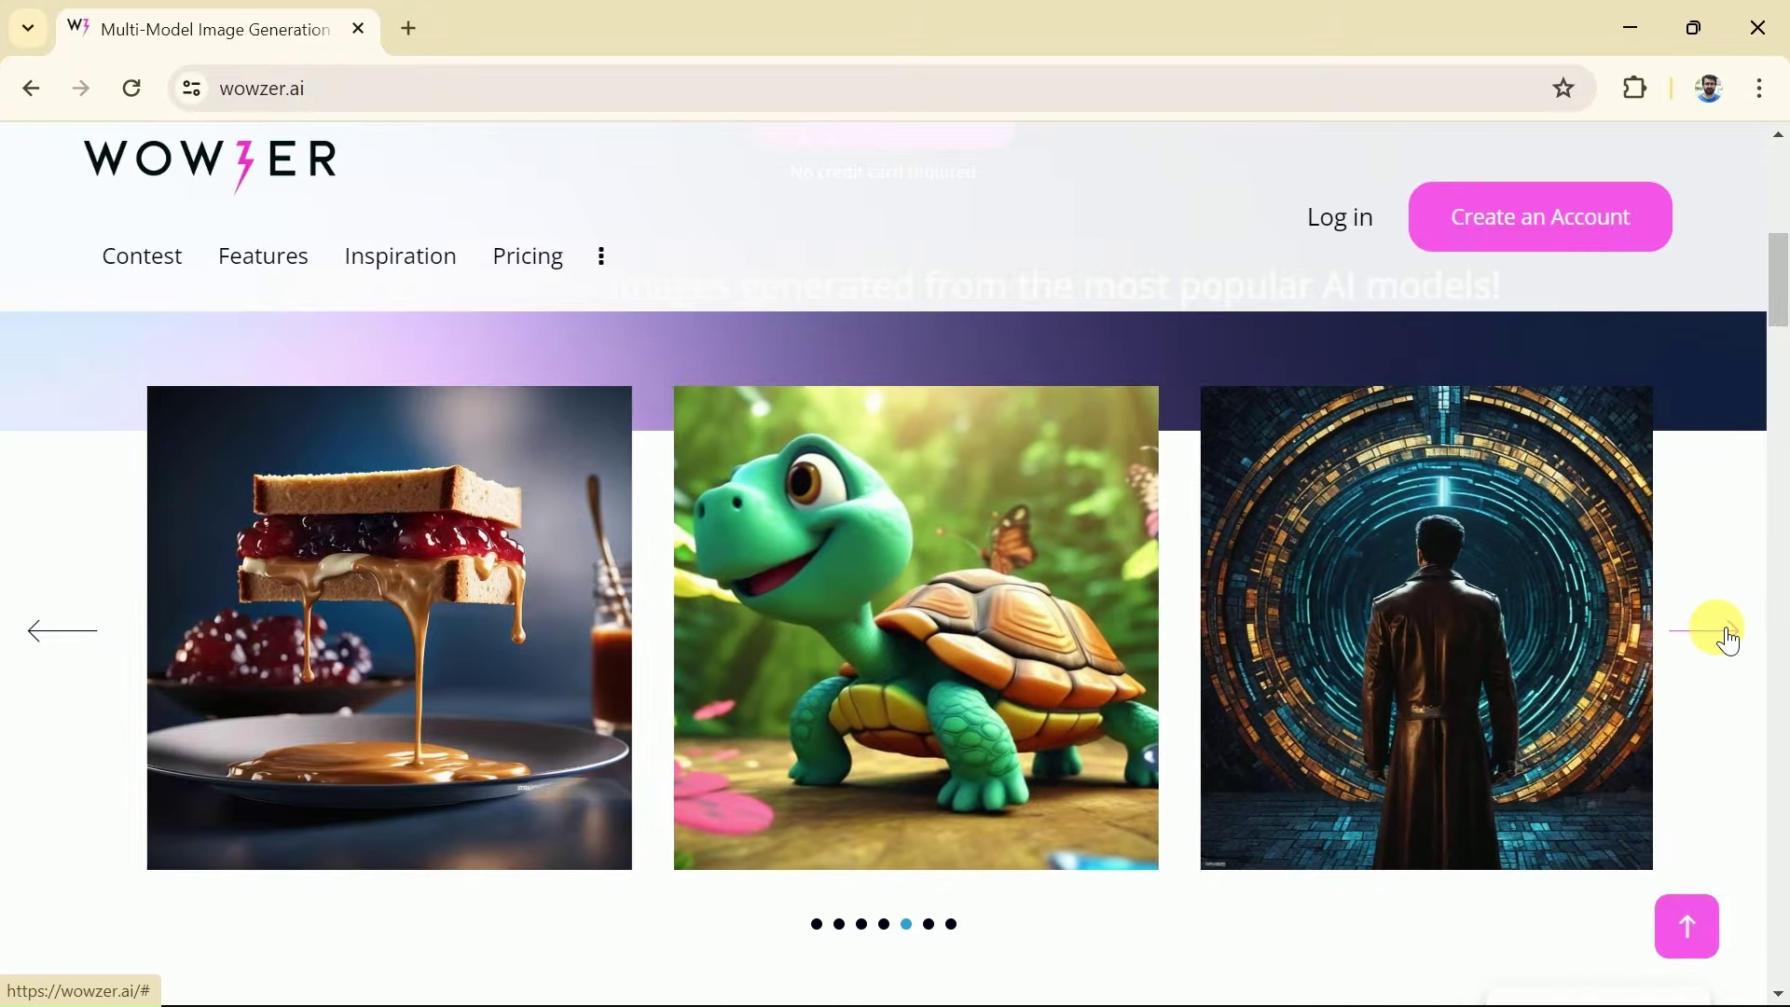
{"action": "left_click", "coordinate": [1728, 635]}
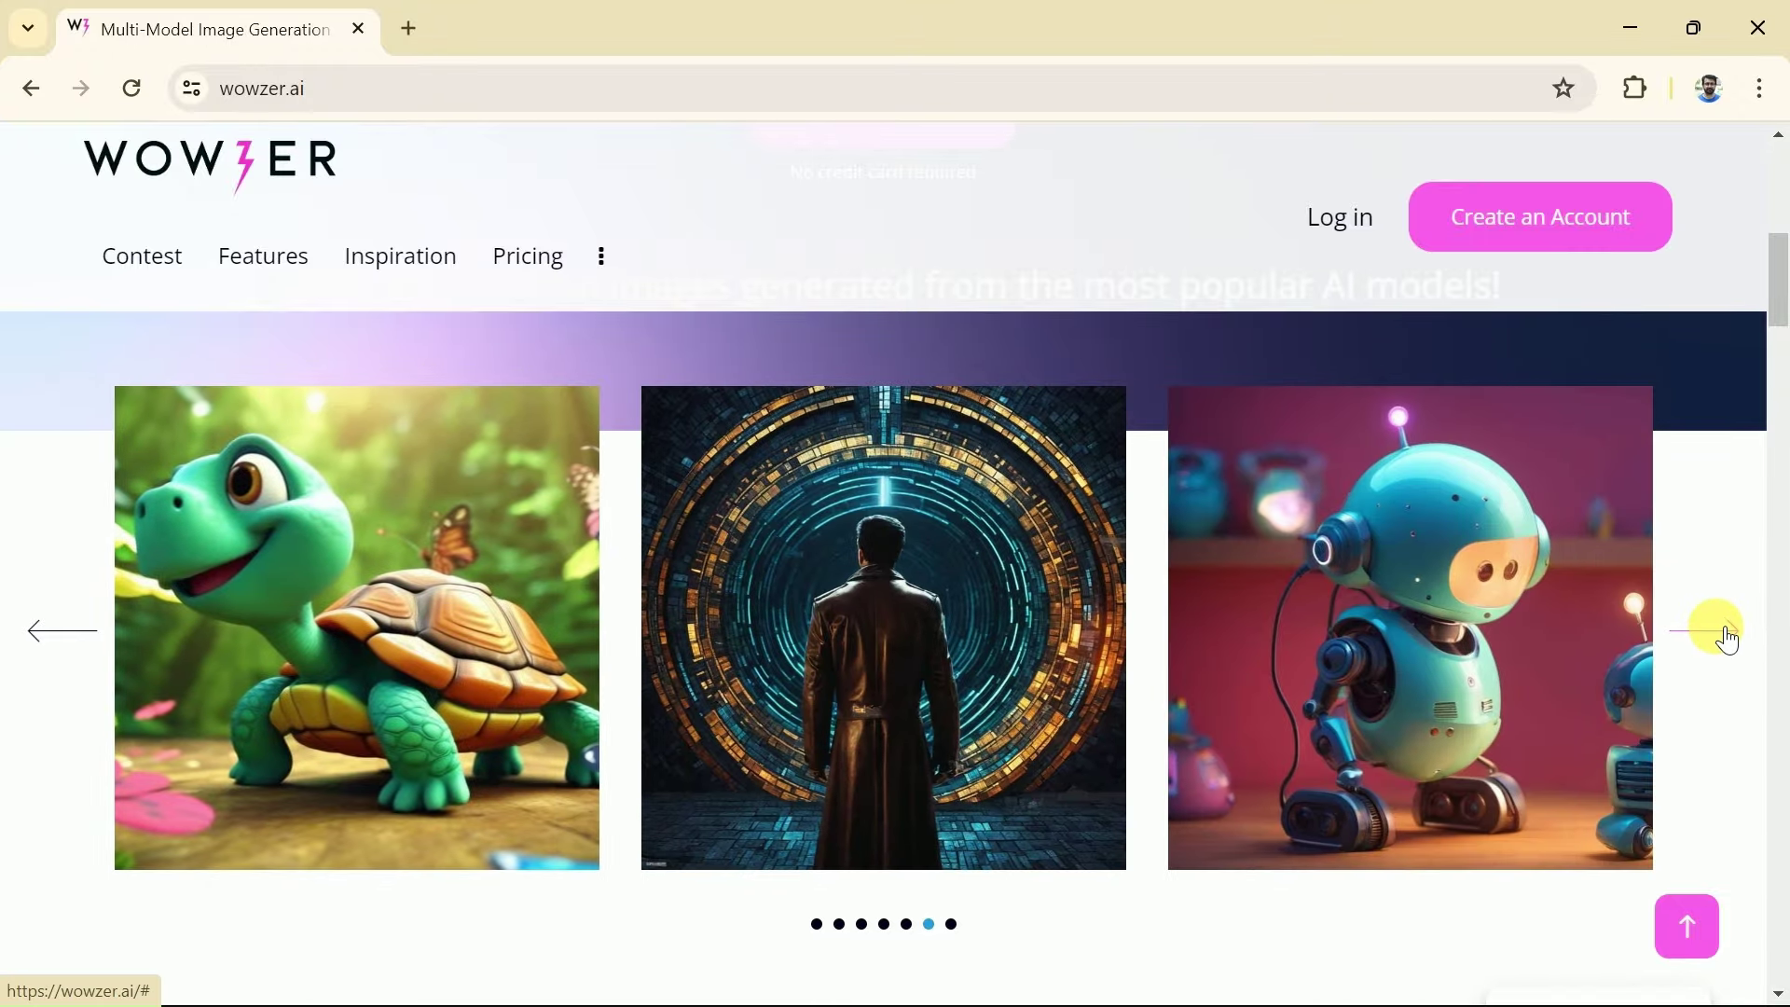
{"action": "left_click", "coordinate": [1728, 636]}
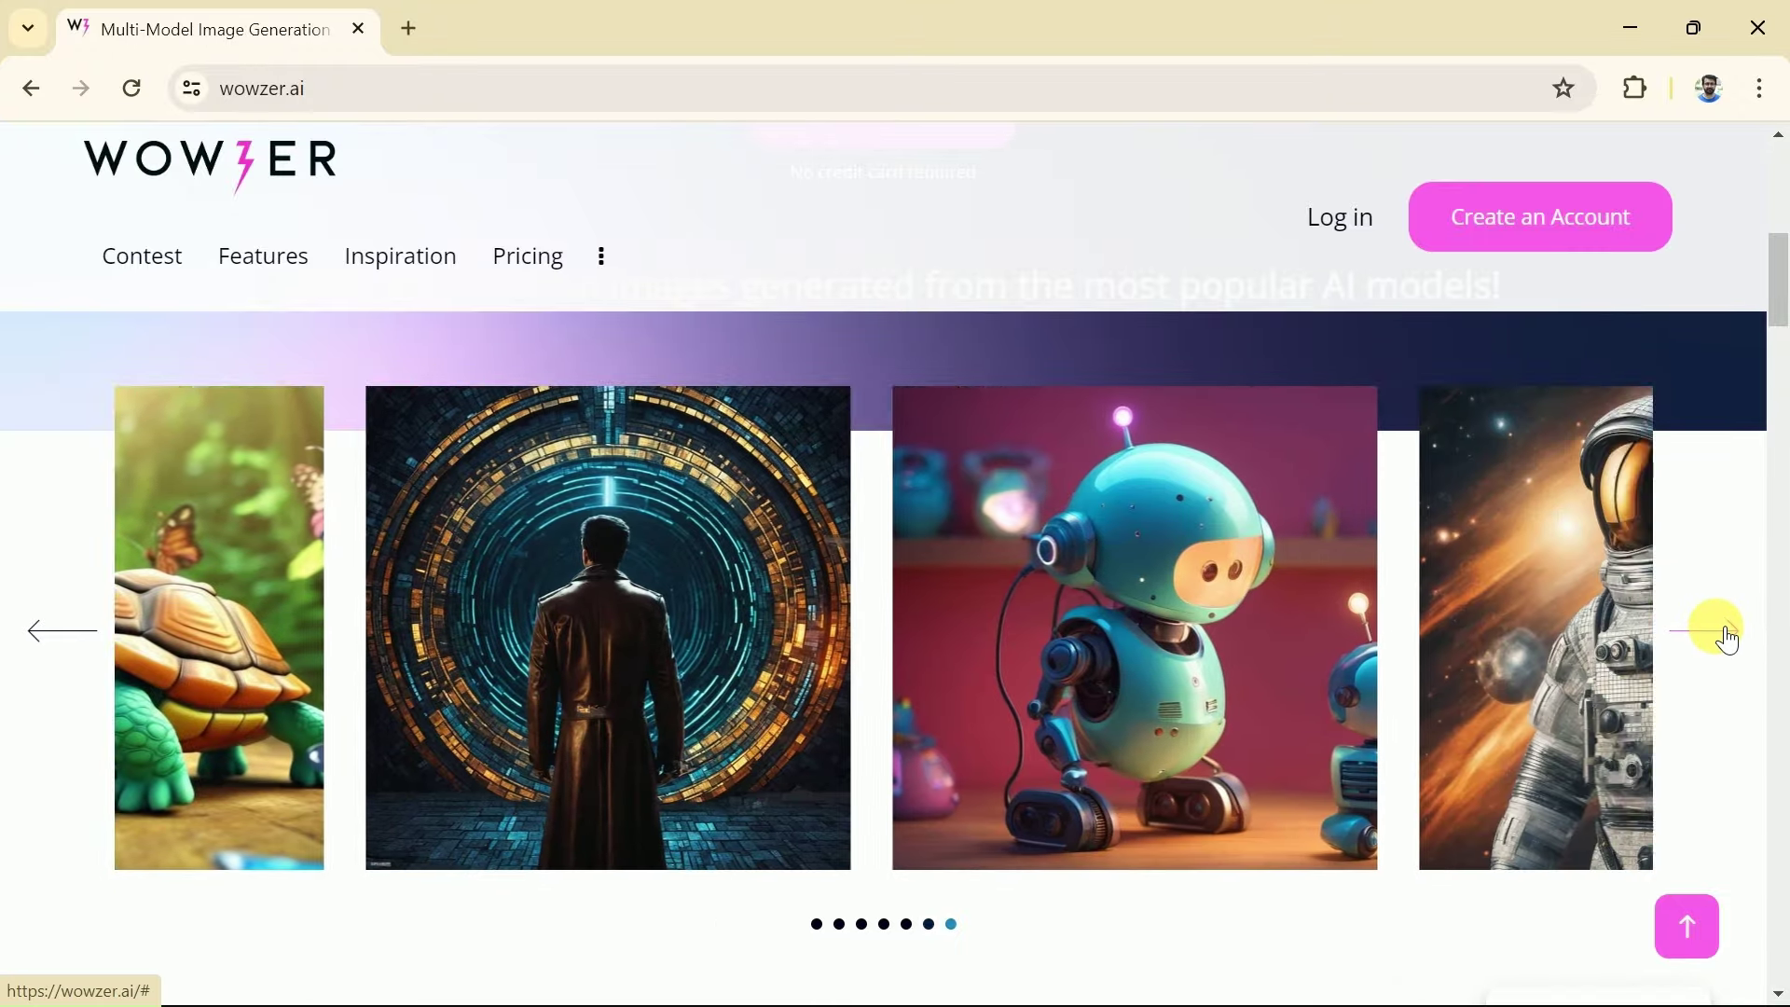
Step: Scroll through the homepage's feature overview sections
{"action": "scroll", "coordinate": [1147, 636], "scroll_direction": "down", "scroll_amount": 6}
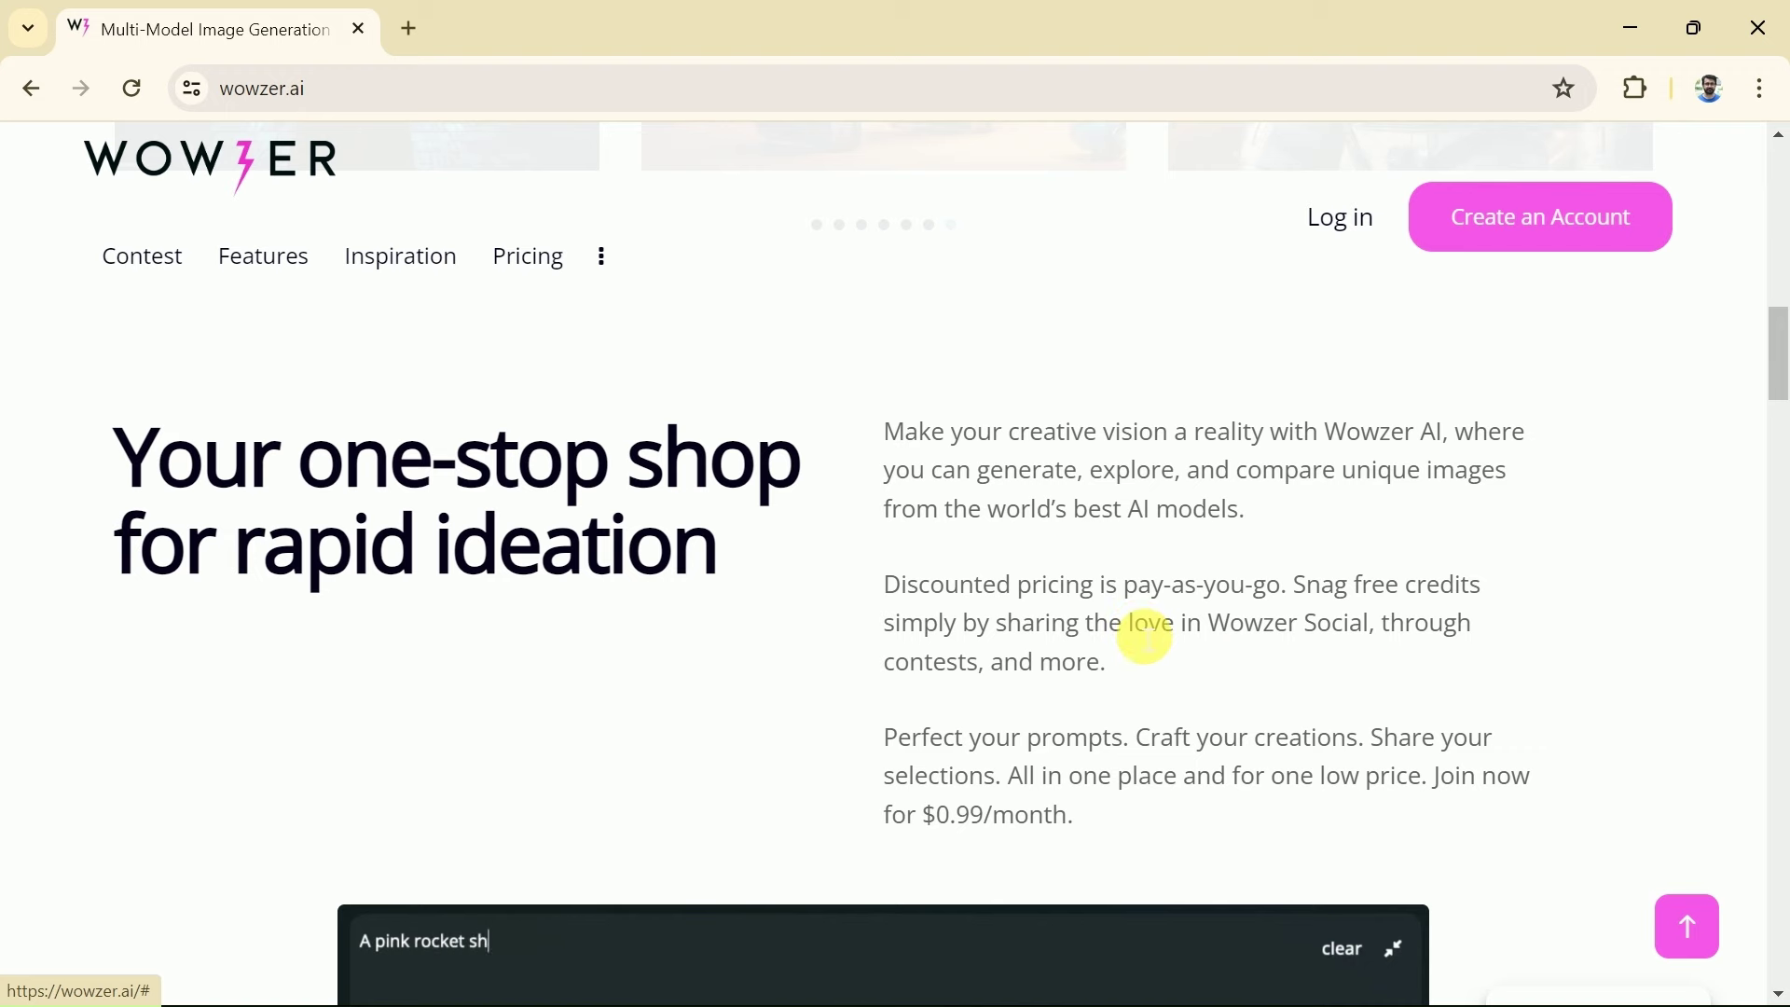
{"action": "scroll", "coordinate": [1147, 636], "scroll_direction": "down", "scroll_amount": 3}
{"action": "scroll", "coordinate": [1052, 605], "scroll_direction": "down", "scroll_amount": 6}
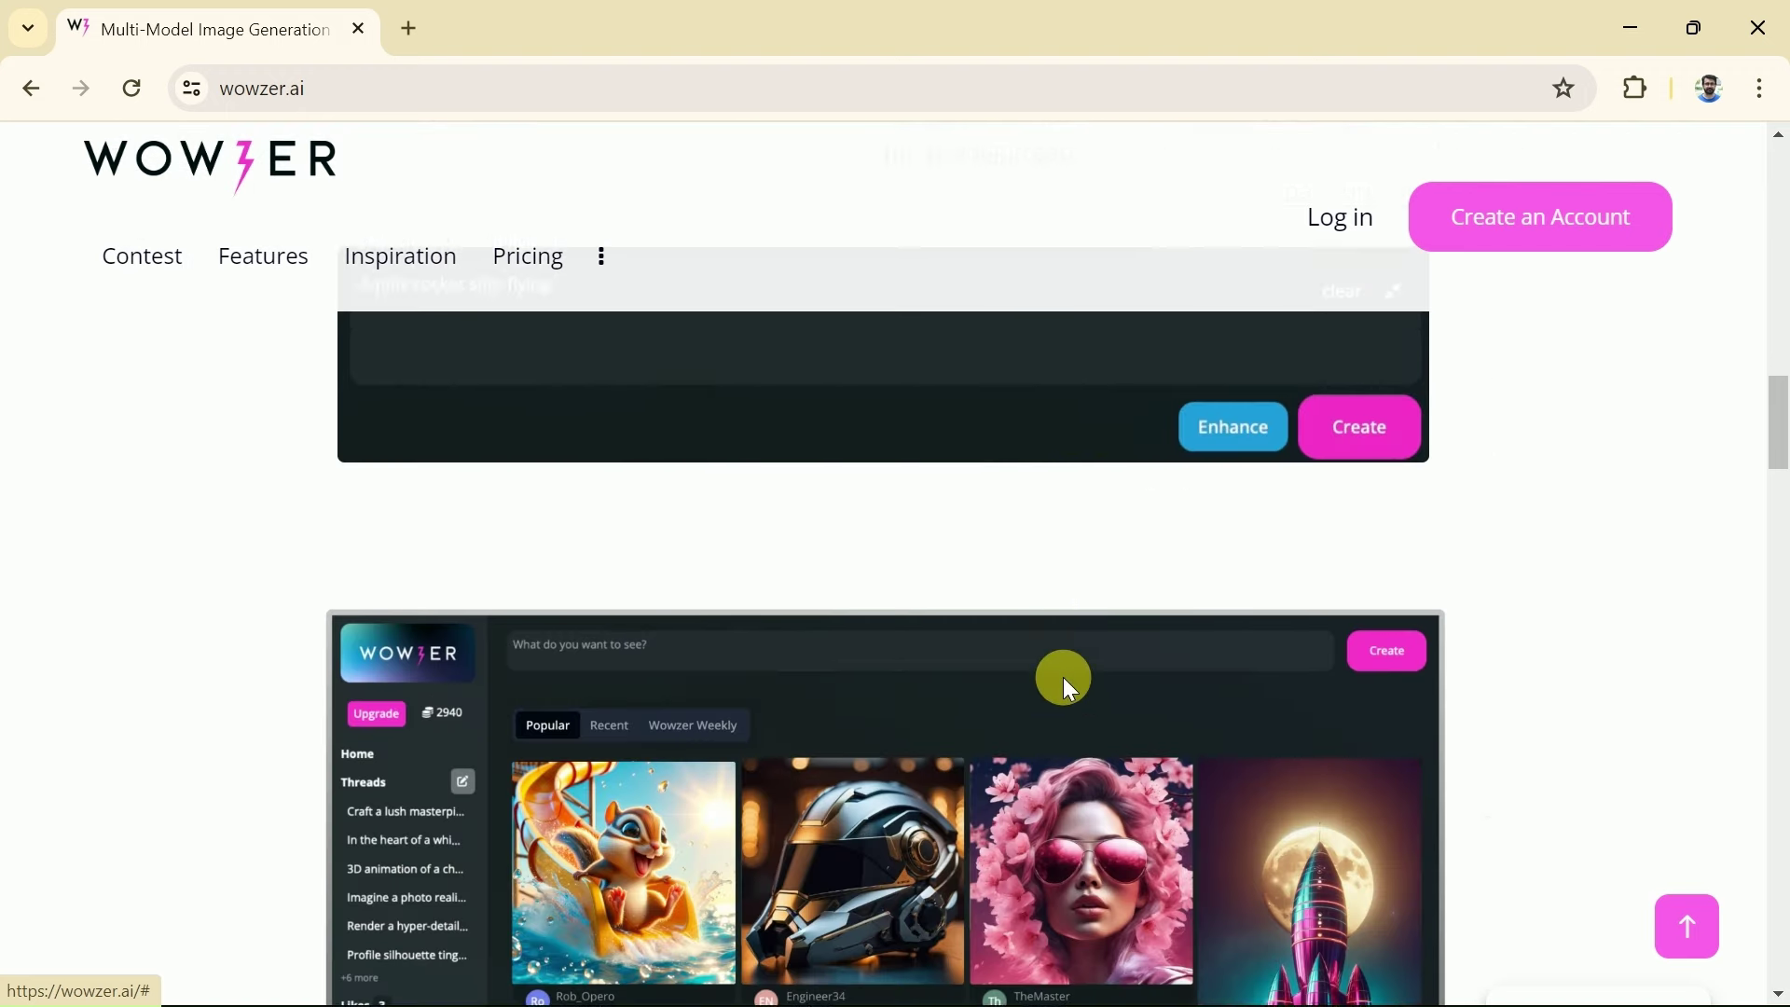
{"action": "scroll", "coordinate": [1124, 732], "scroll_direction": "down", "scroll_amount": 6}
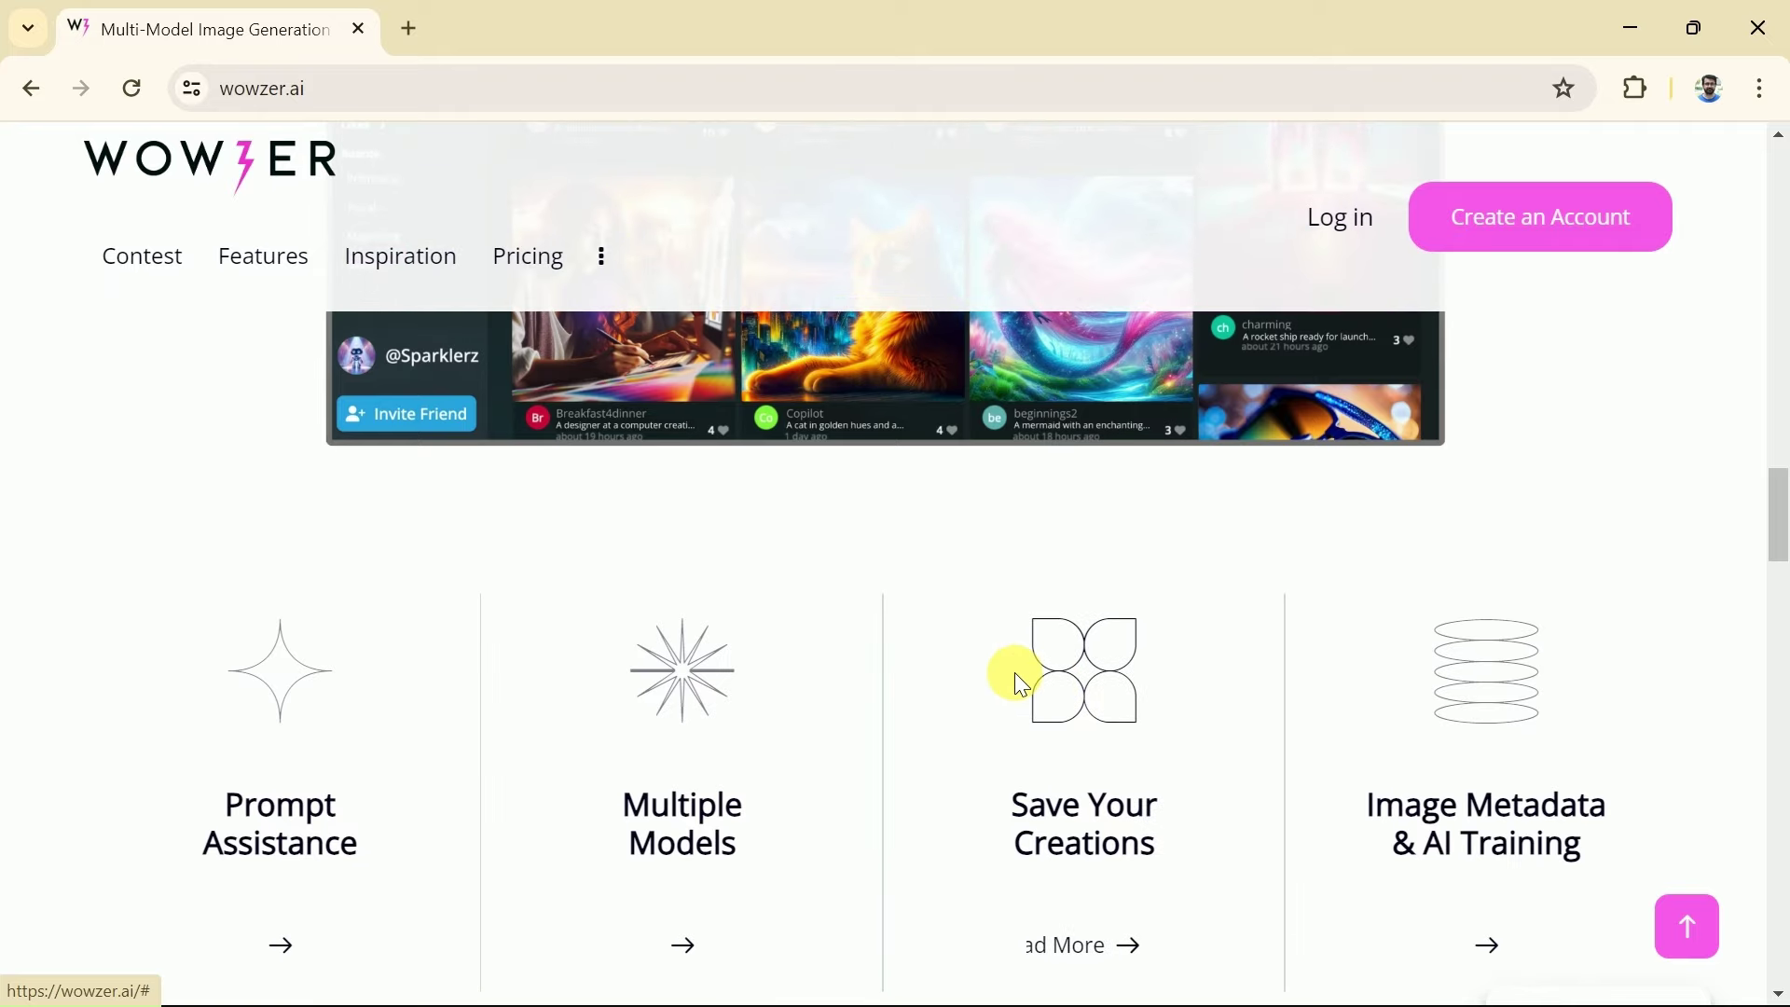
{"action": "scroll", "coordinate": [1004, 695], "scroll_direction": "down", "scroll_amount": 1}
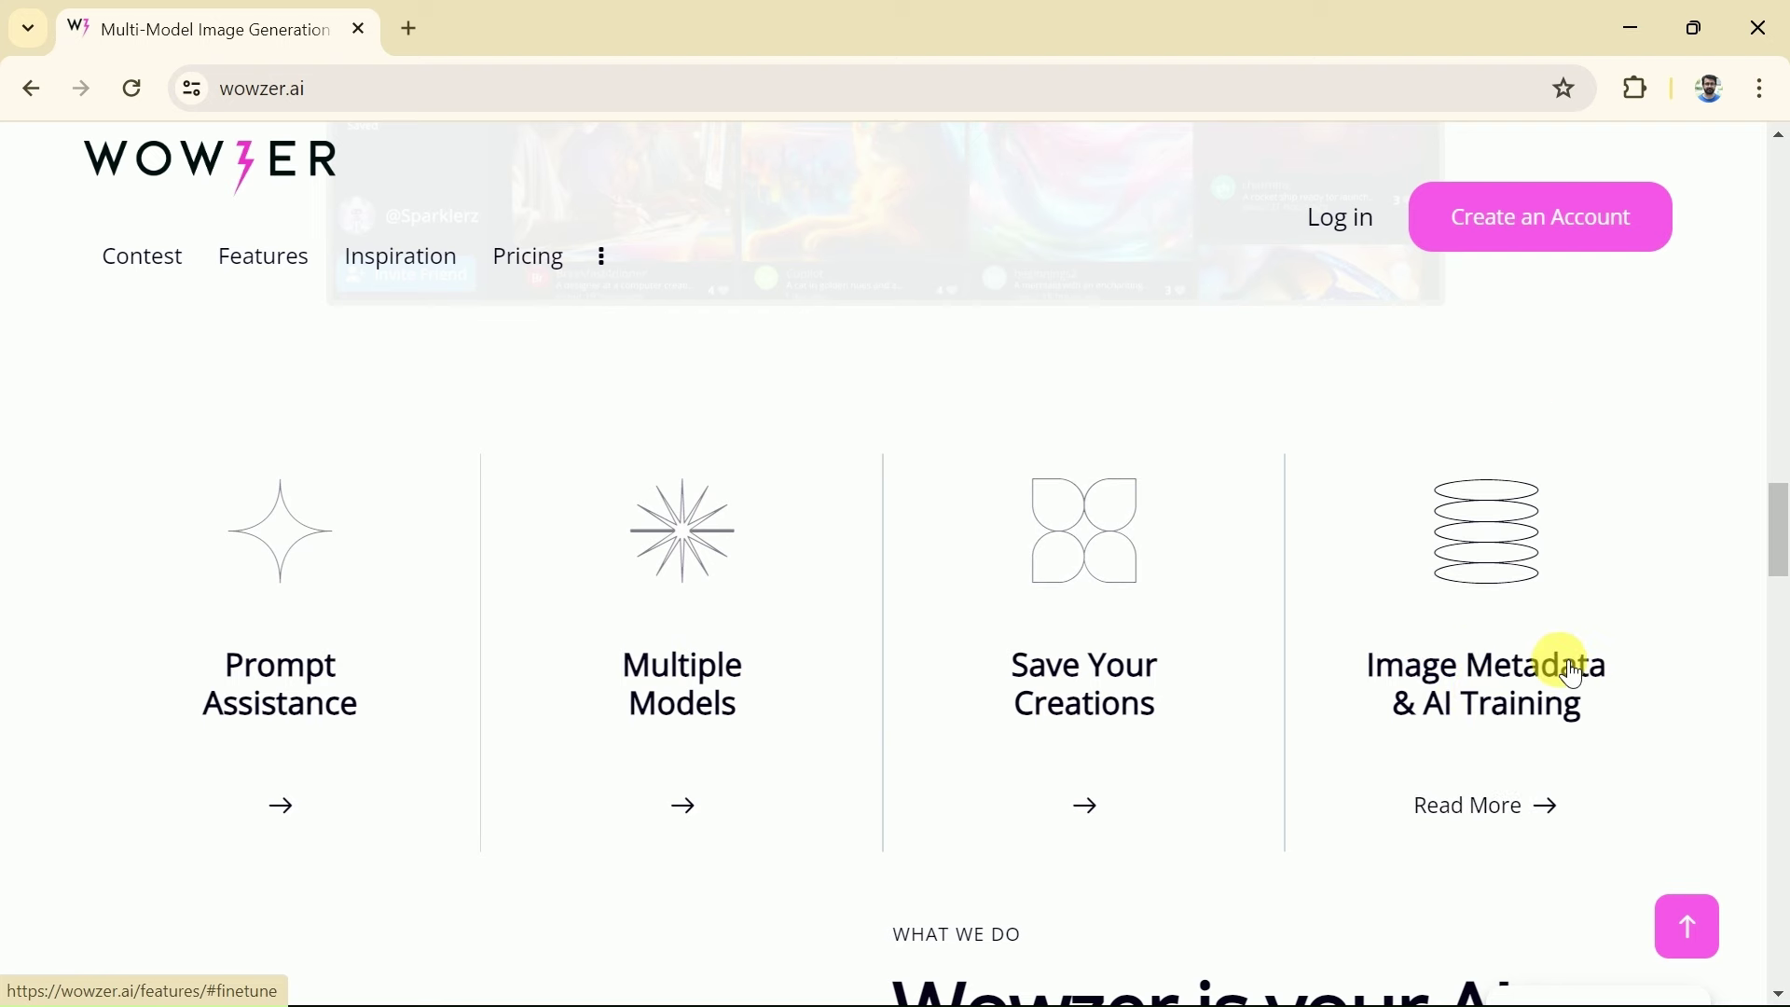
{"action": "scroll", "coordinate": [1572, 674], "scroll_direction": "down", "scroll_amount": 5}
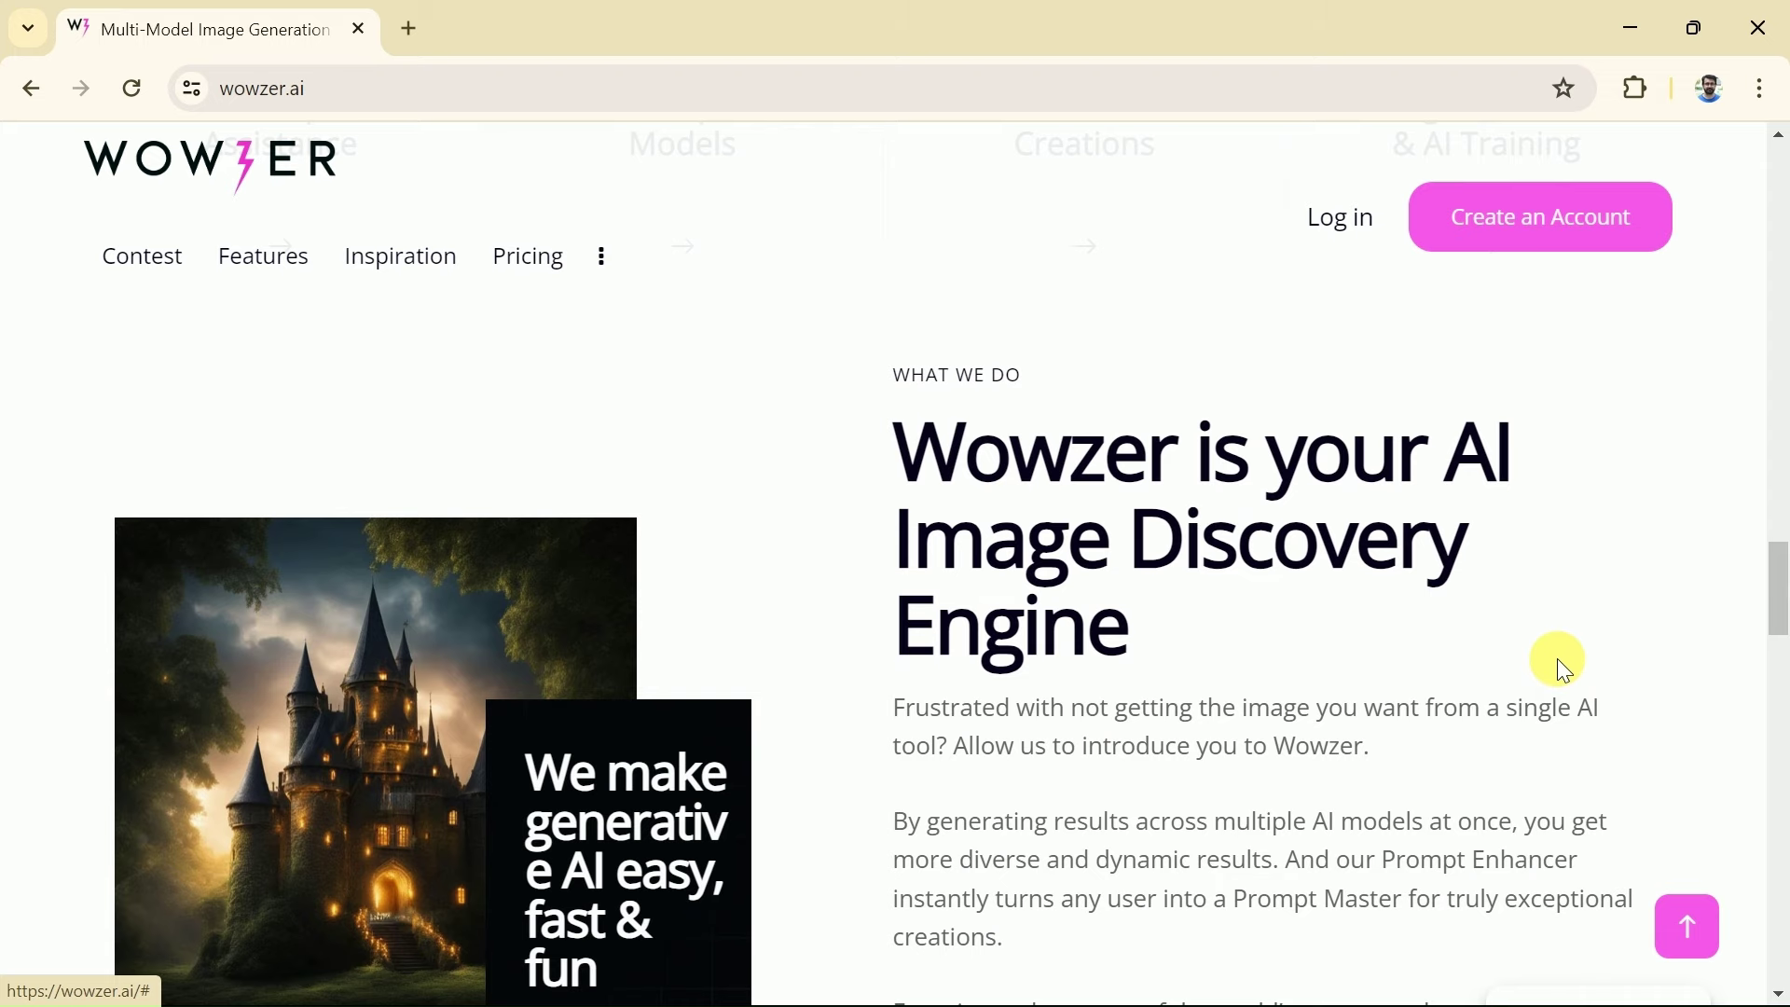
{"action": "scroll", "coordinate": [1557, 658], "scroll_direction": "down", "scroll_amount": 1}
{"action": "scroll", "coordinate": [1557, 658], "scroll_direction": "up", "scroll_amount": 1}
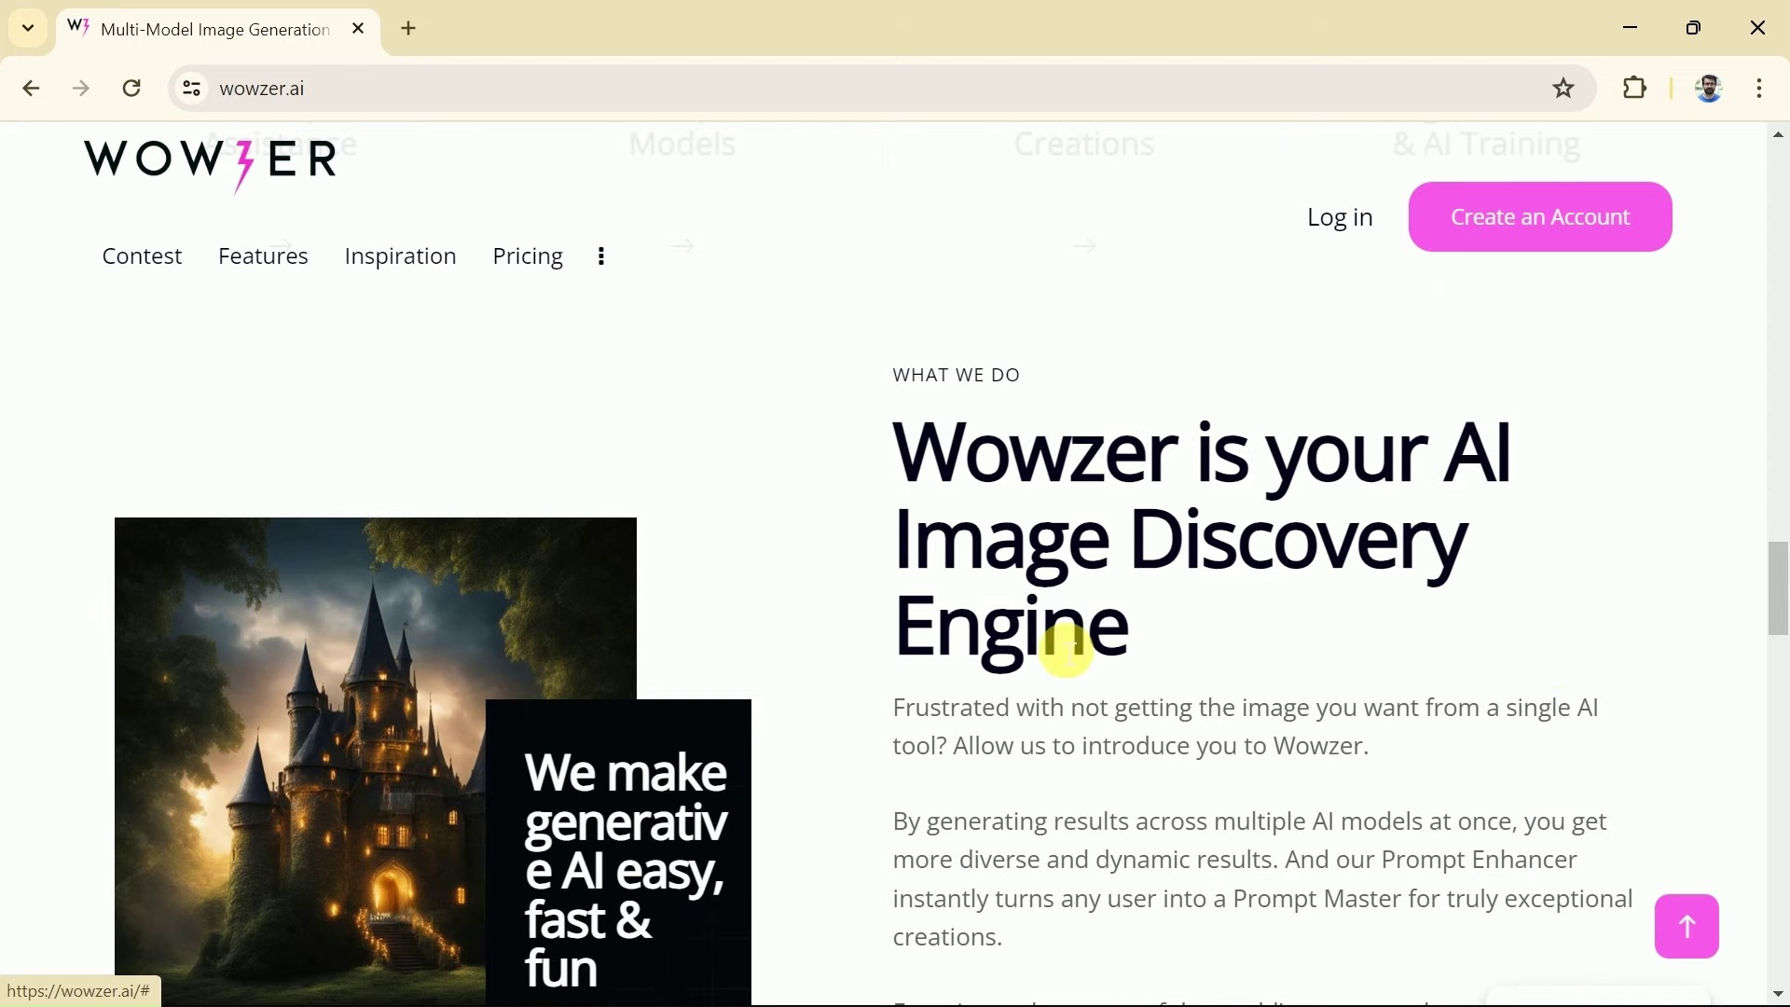
{"action": "scroll", "coordinate": [1203, 699], "scroll_direction": "down", "scroll_amount": 1}
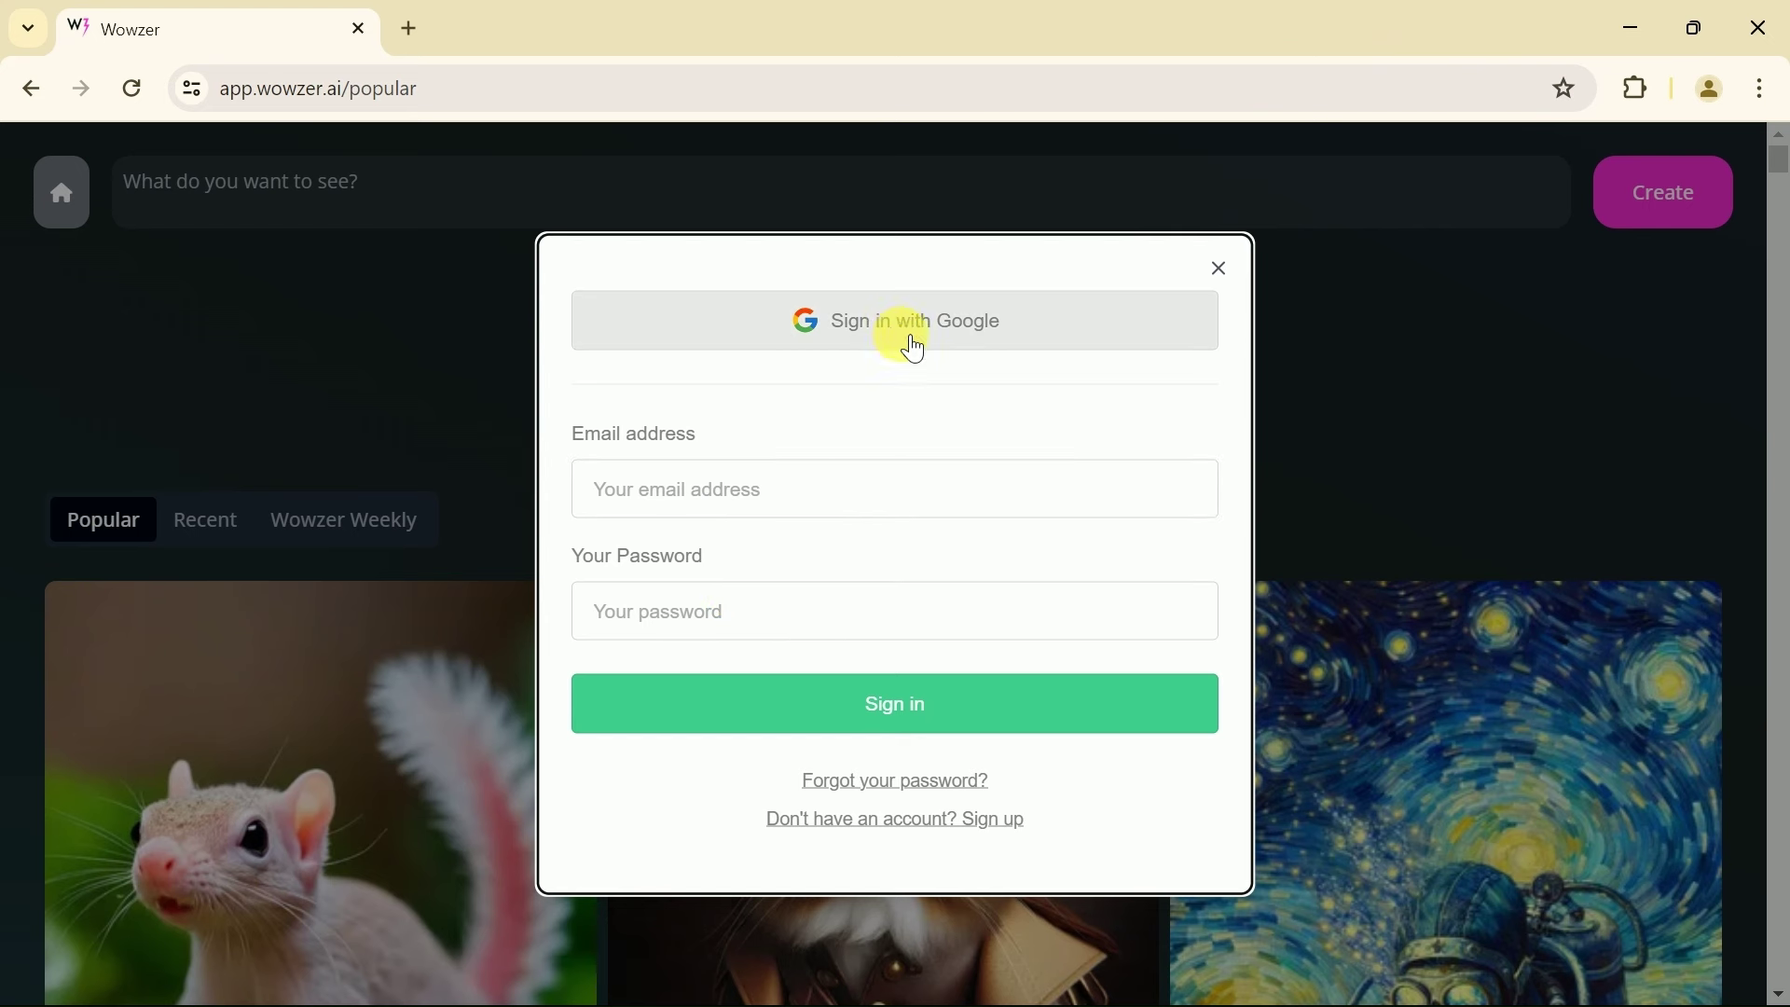
Step: Sign in with Google, choosing the account to continue with
{"action": "left_click", "coordinate": [916, 349]}
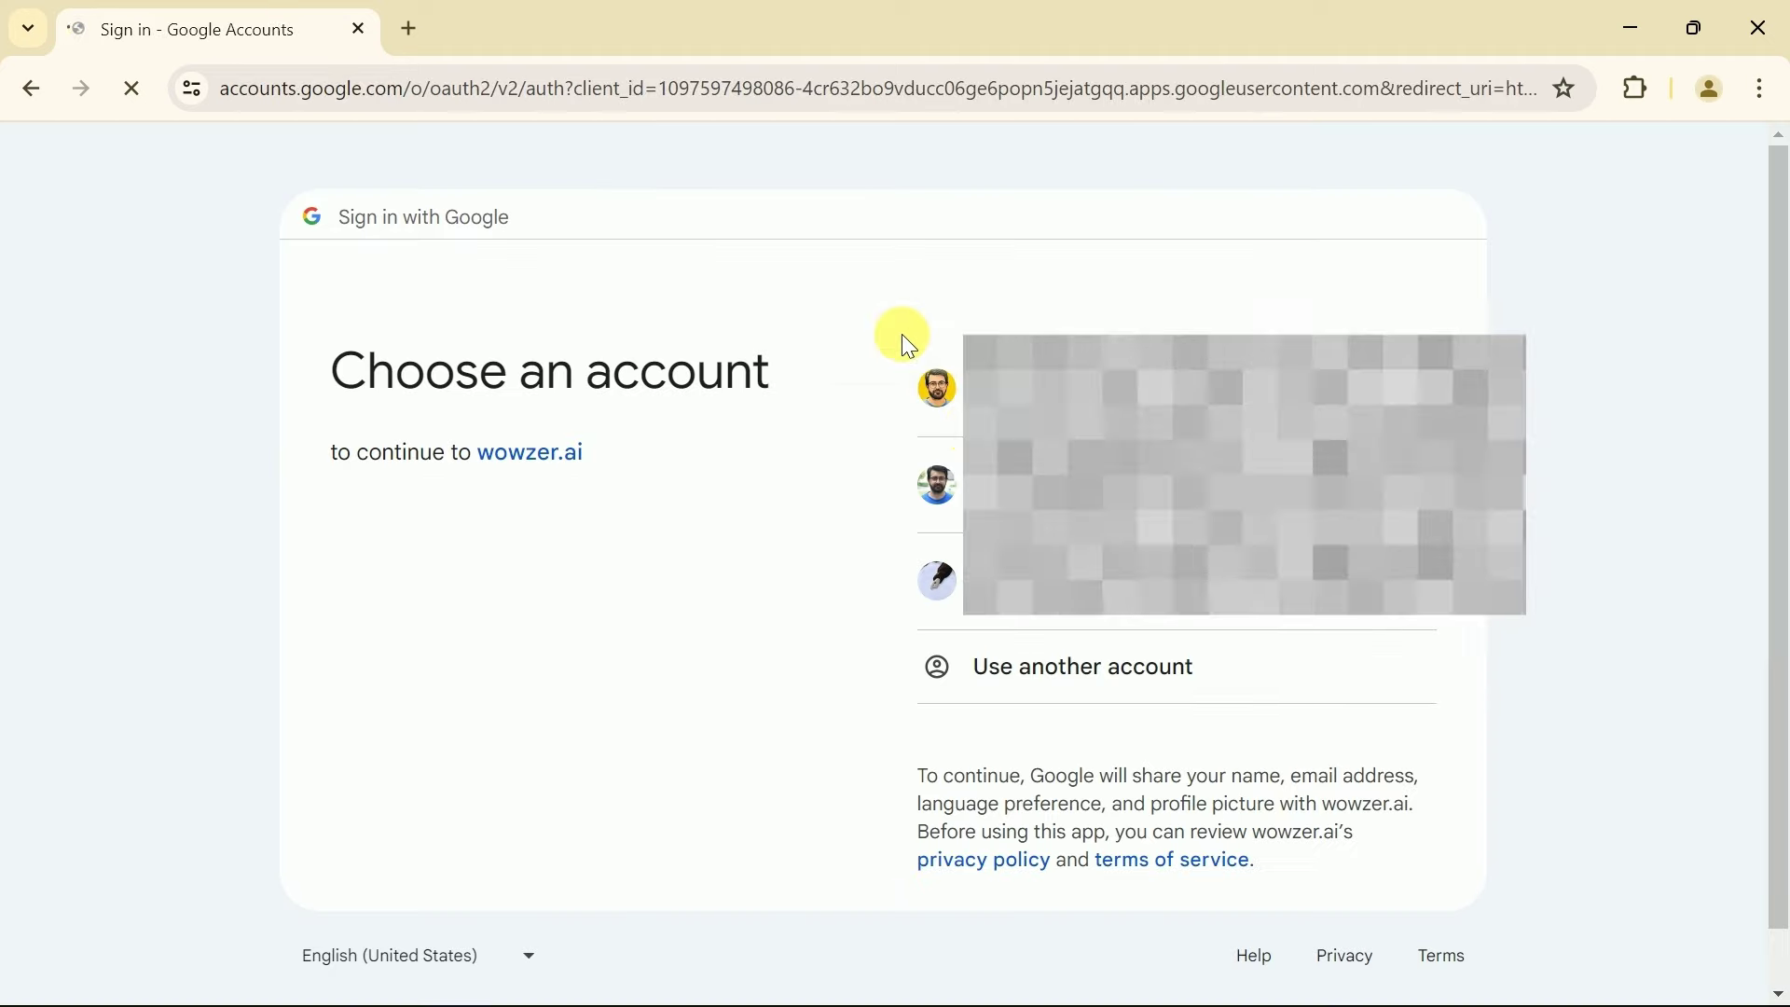
{"action": "left_click", "coordinate": [935, 484]}
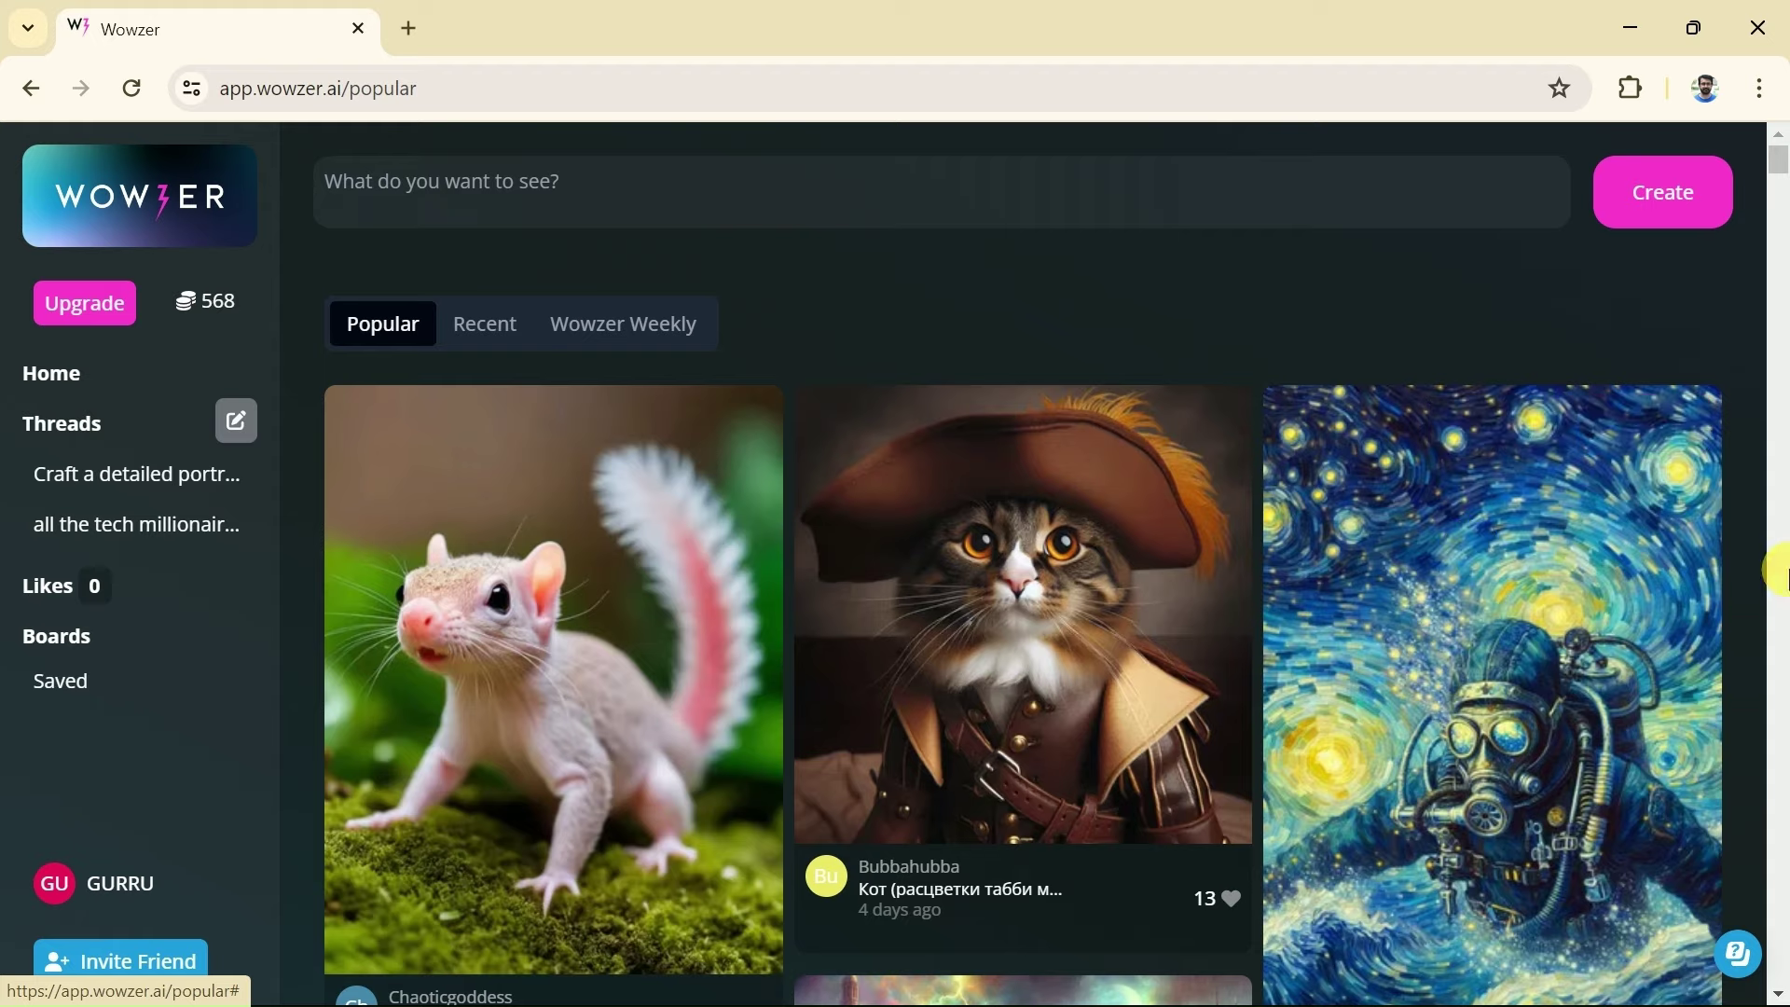
Step: Scroll the gallery, then switch to and browse the Recent images feed
{"action": "left_click_drag", "start_coordinate": [1776, 154], "coordinate": [1777, 220]}
{"action": "scroll", "coordinate": [1310, 589], "scroll_direction": "down", "scroll_amount": 10}
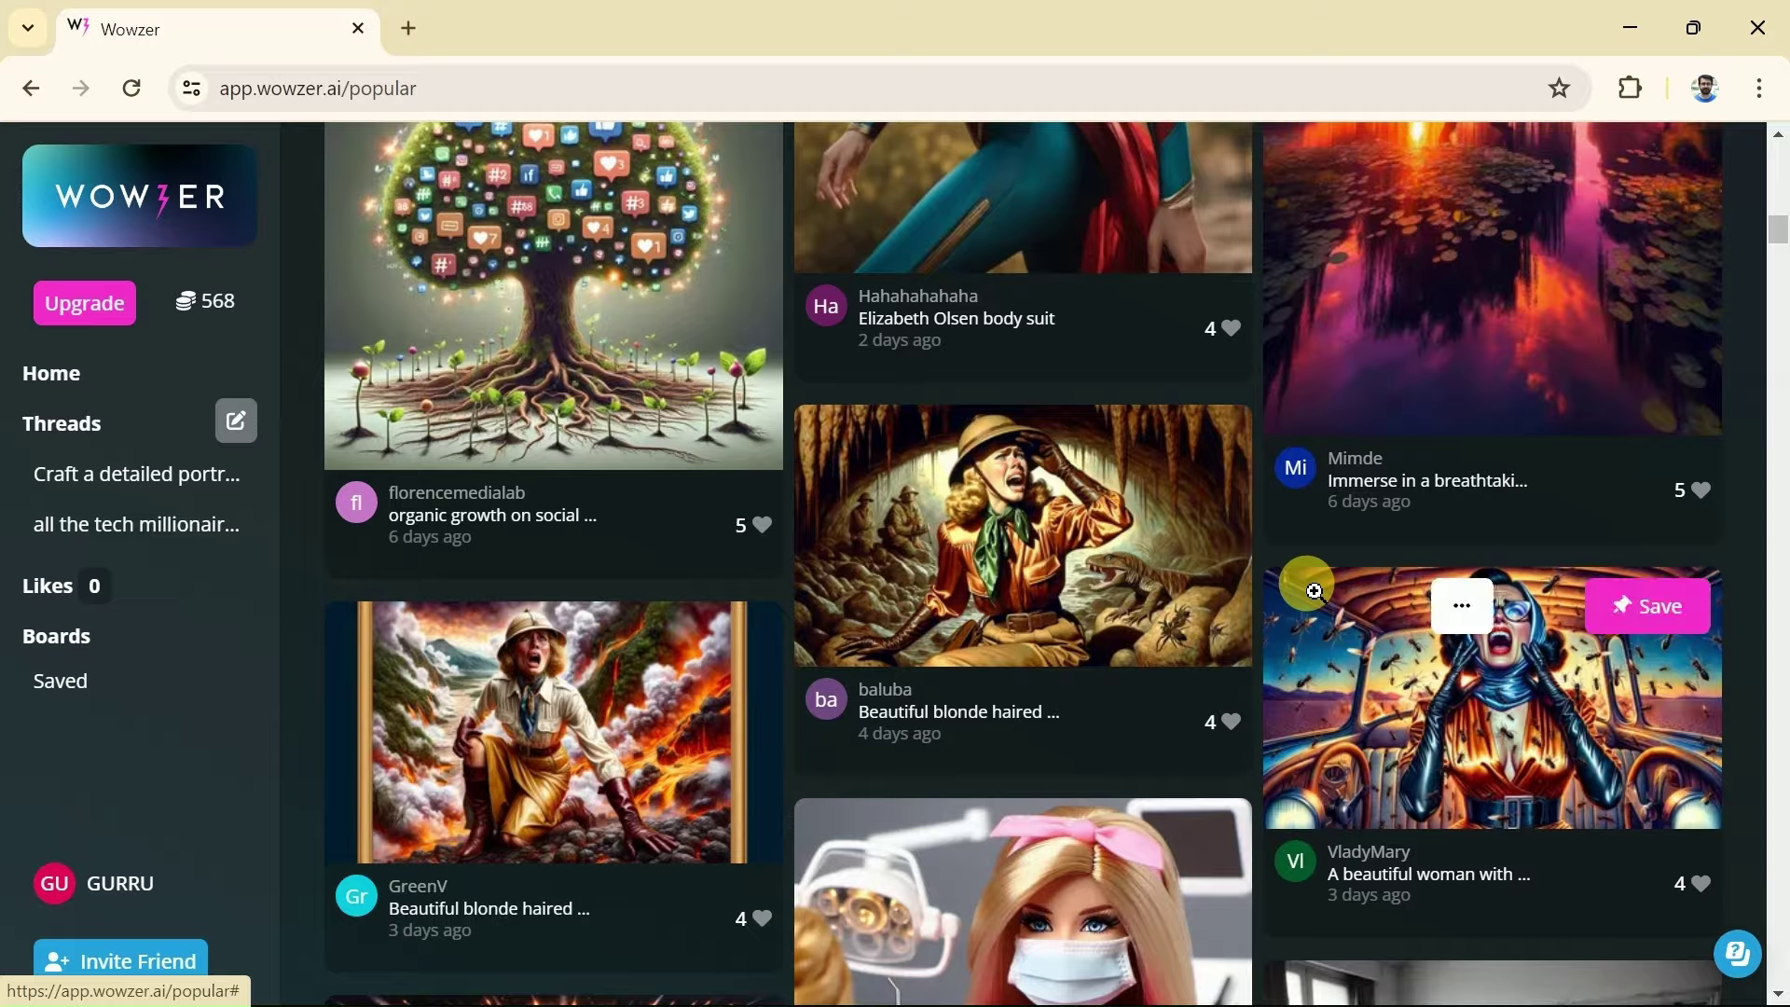
{"action": "scroll", "coordinate": [1312, 668], "scroll_direction": "down", "scroll_amount": 10}
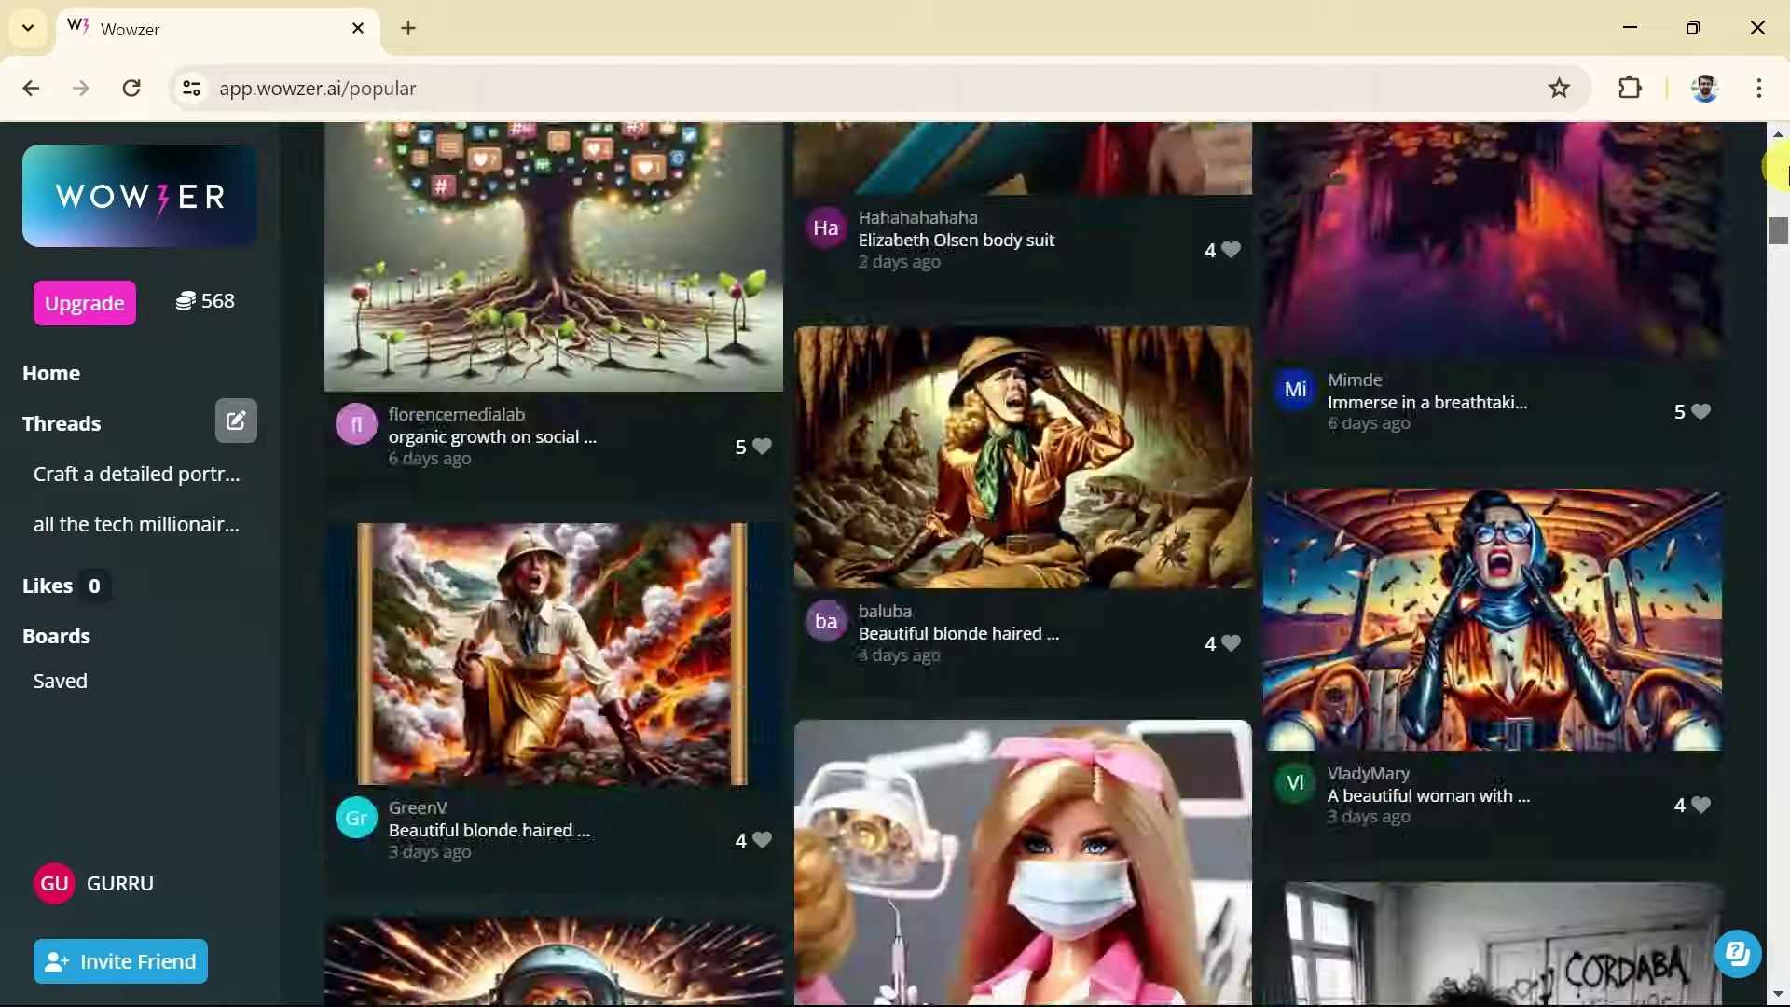
{"action": "left_click_drag", "start_coordinate": [1782, 169], "coordinate": [1783, 109]}
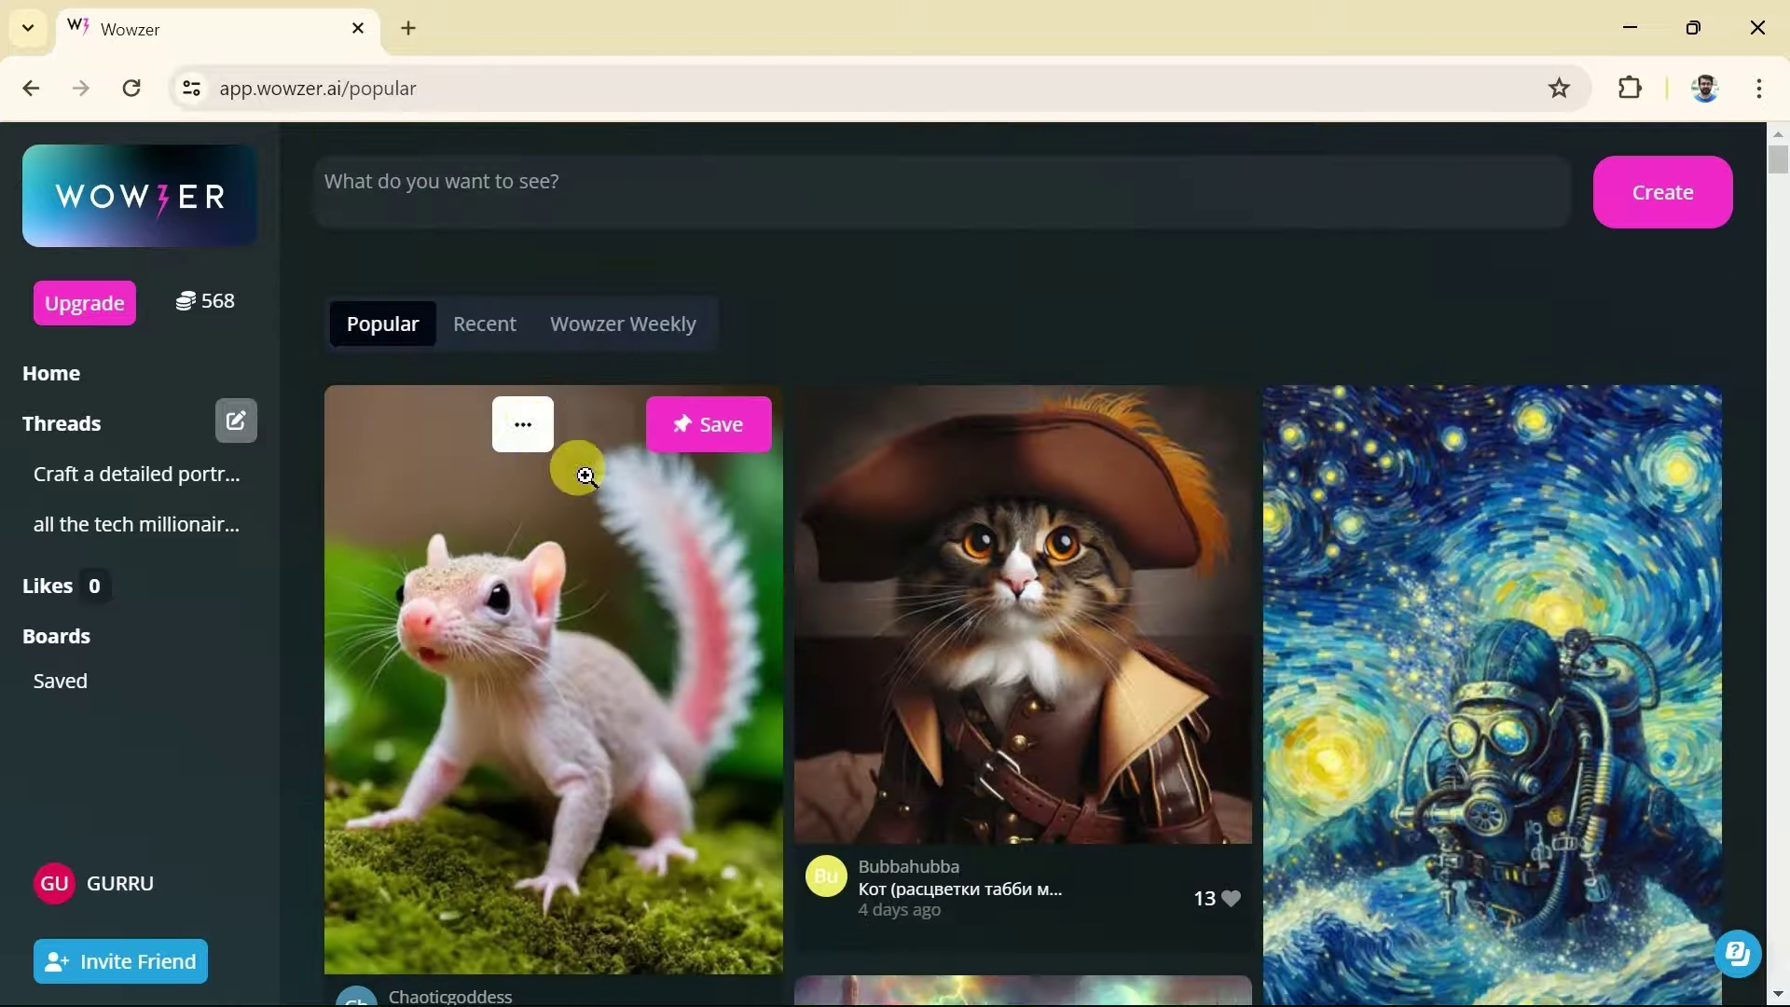
{"action": "left_click", "coordinate": [503, 333]}
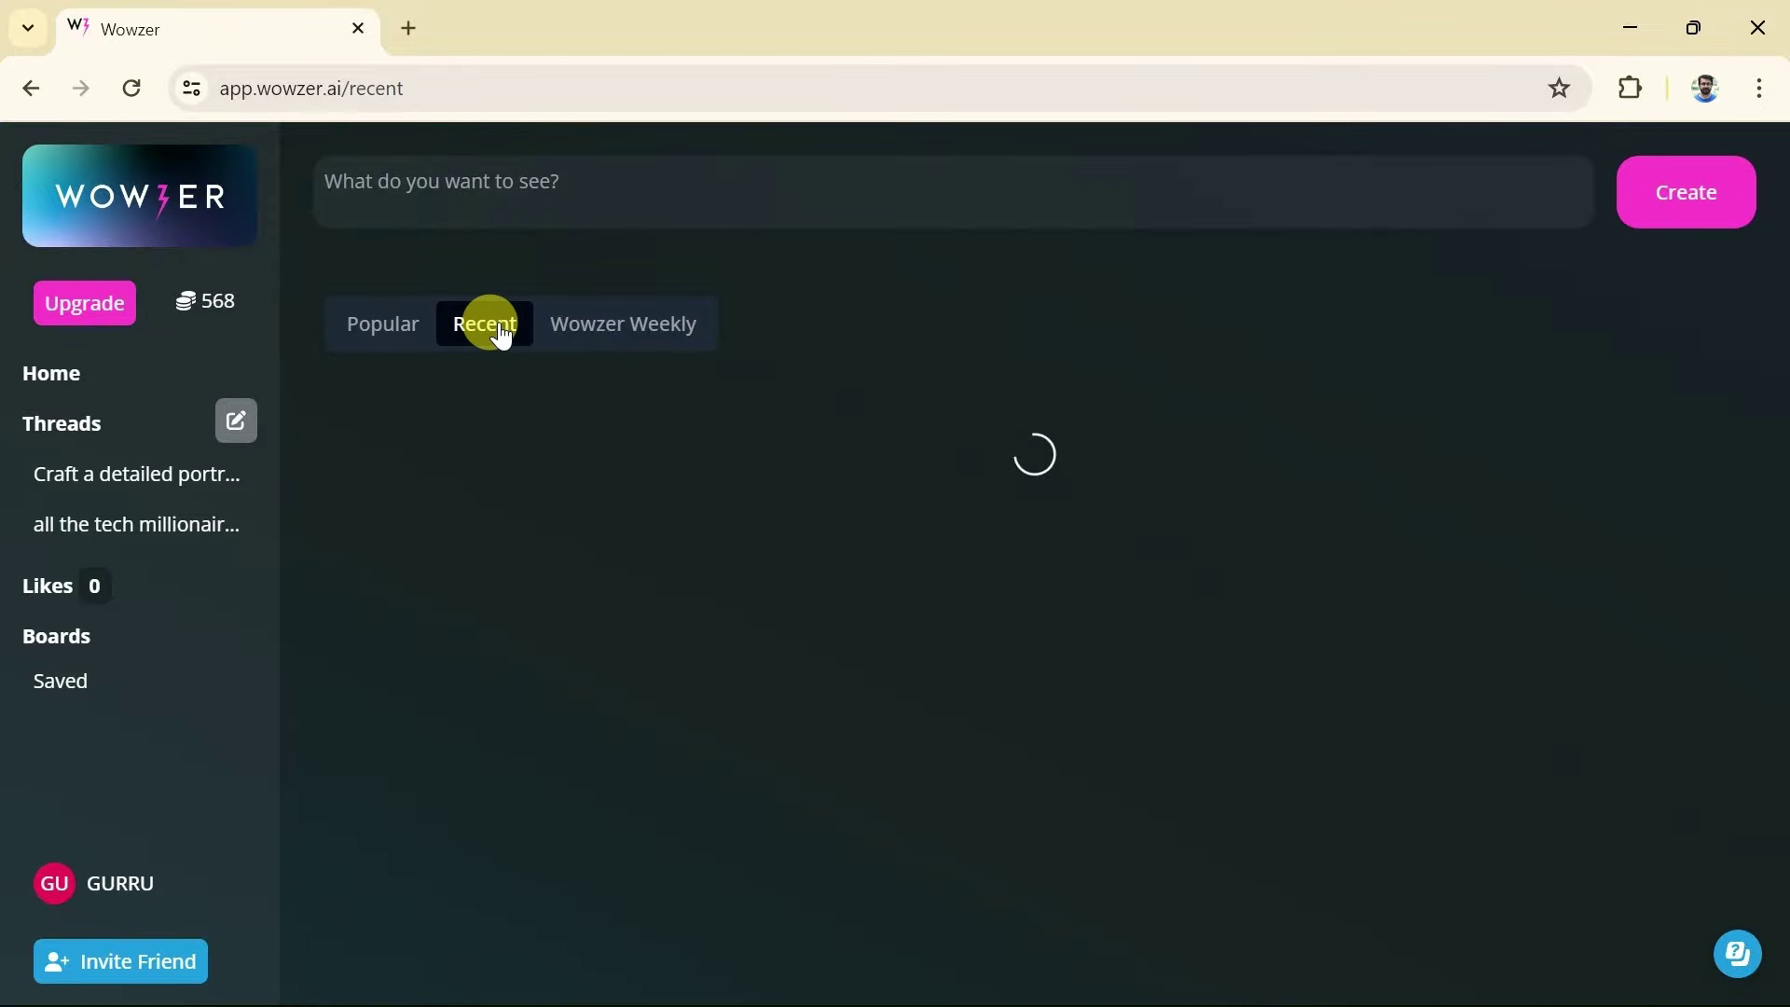
{"action": "scroll", "coordinate": [1586, 553], "scroll_direction": "down", "scroll_amount": 6}
{"action": "scroll", "coordinate": [1586, 553], "scroll_direction": "down", "scroll_amount": 15}
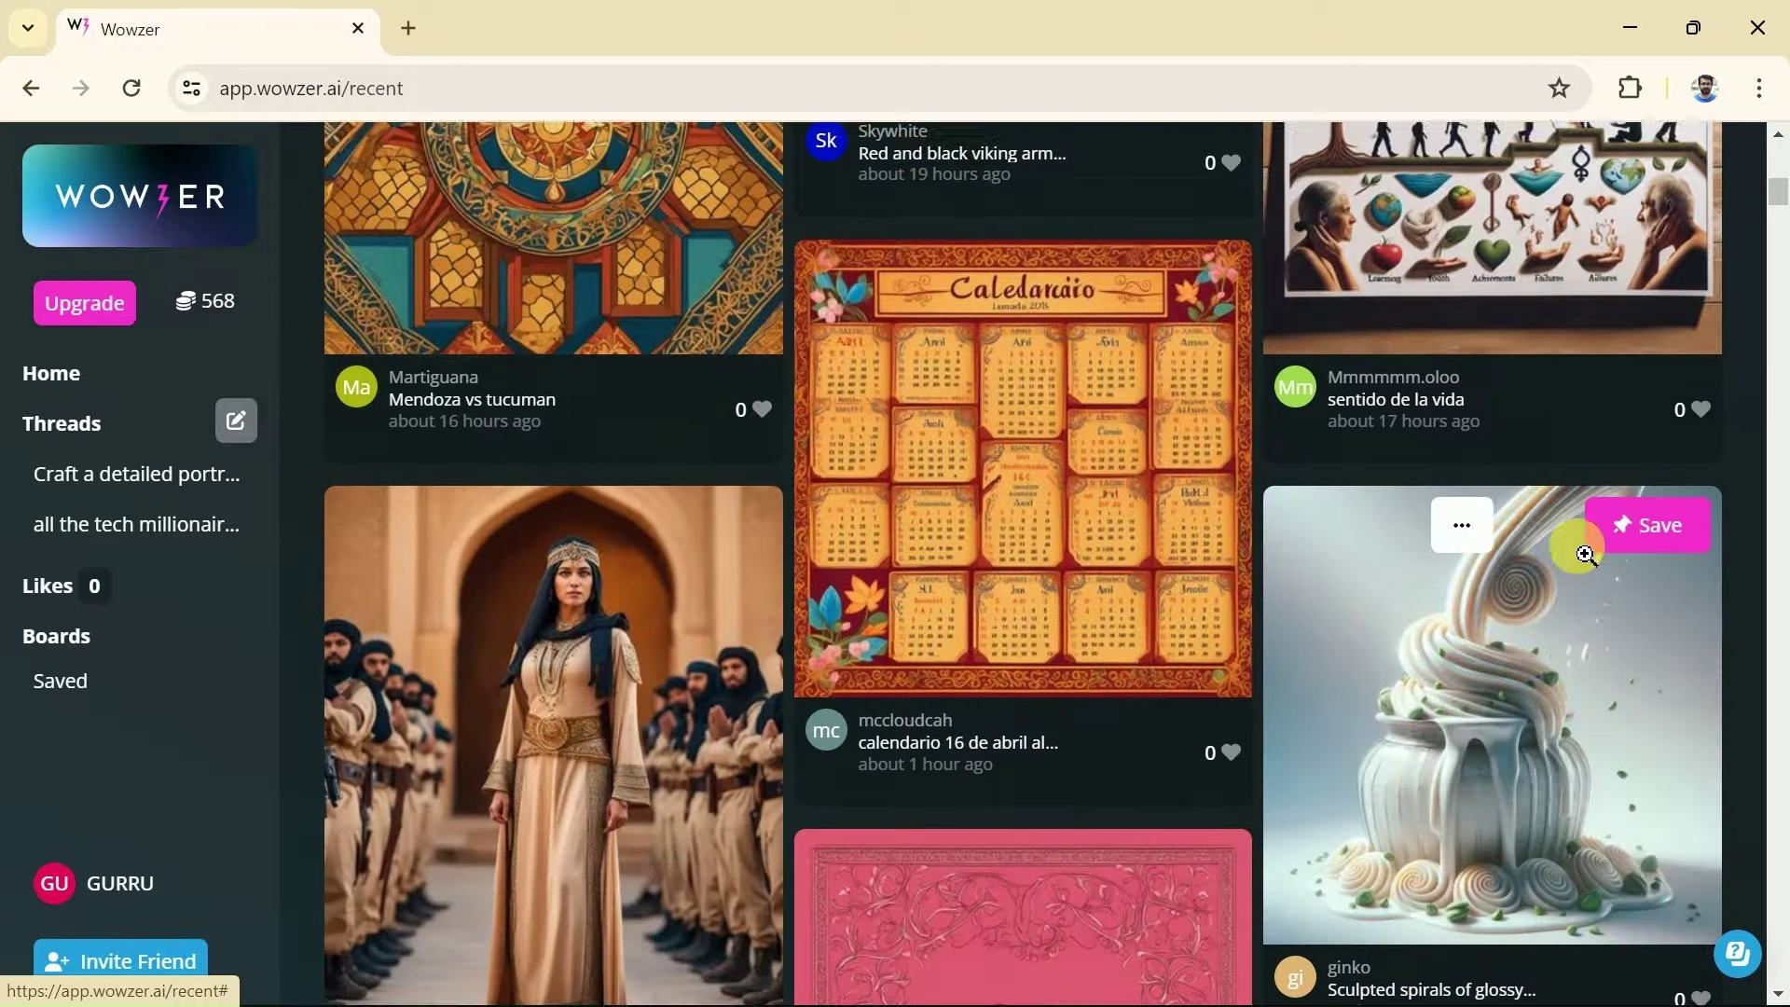
{"action": "scroll", "coordinate": [1585, 554], "scroll_direction": "down", "scroll_amount": 3}
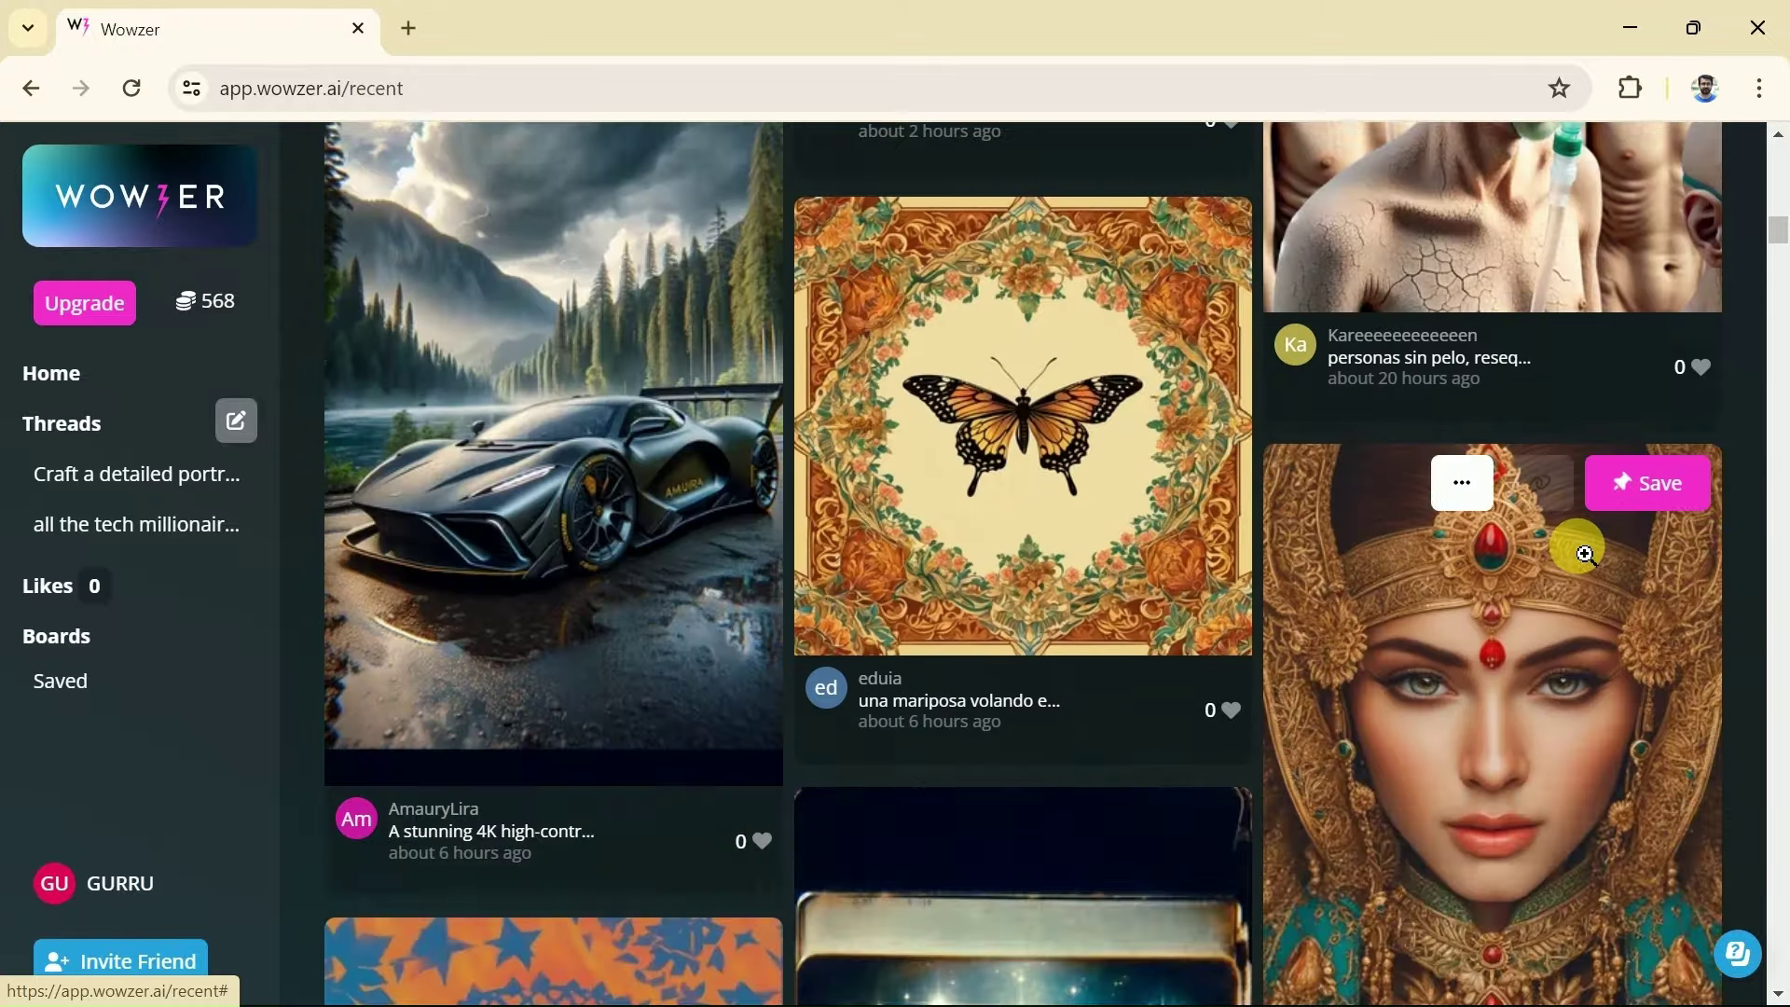
{"action": "scroll", "coordinate": [1581, 555], "scroll_direction": "up", "scroll_amount": 15}
{"action": "scroll", "coordinate": [1578, 553], "scroll_direction": "up", "scroll_amount": 5}
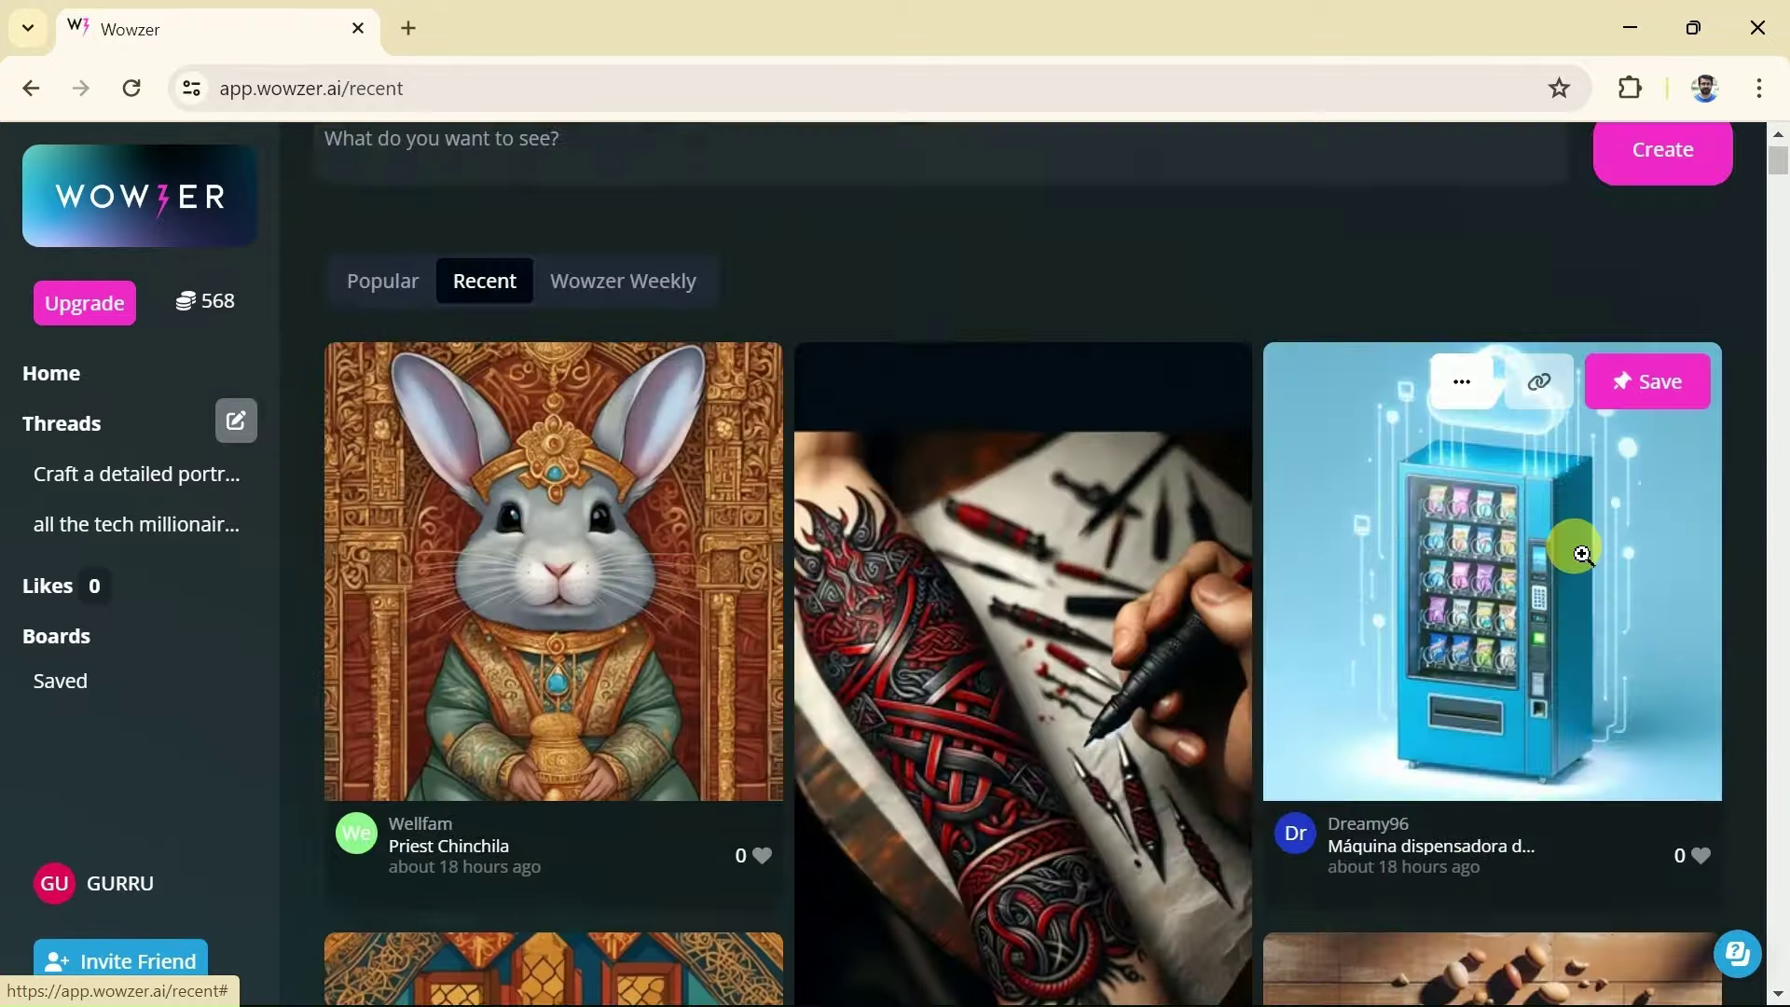
Step: Browse the Wowzer Weekly Neo-Noir contest entries, then return to the Popular feed
{"action": "left_click", "coordinate": [638, 322]}
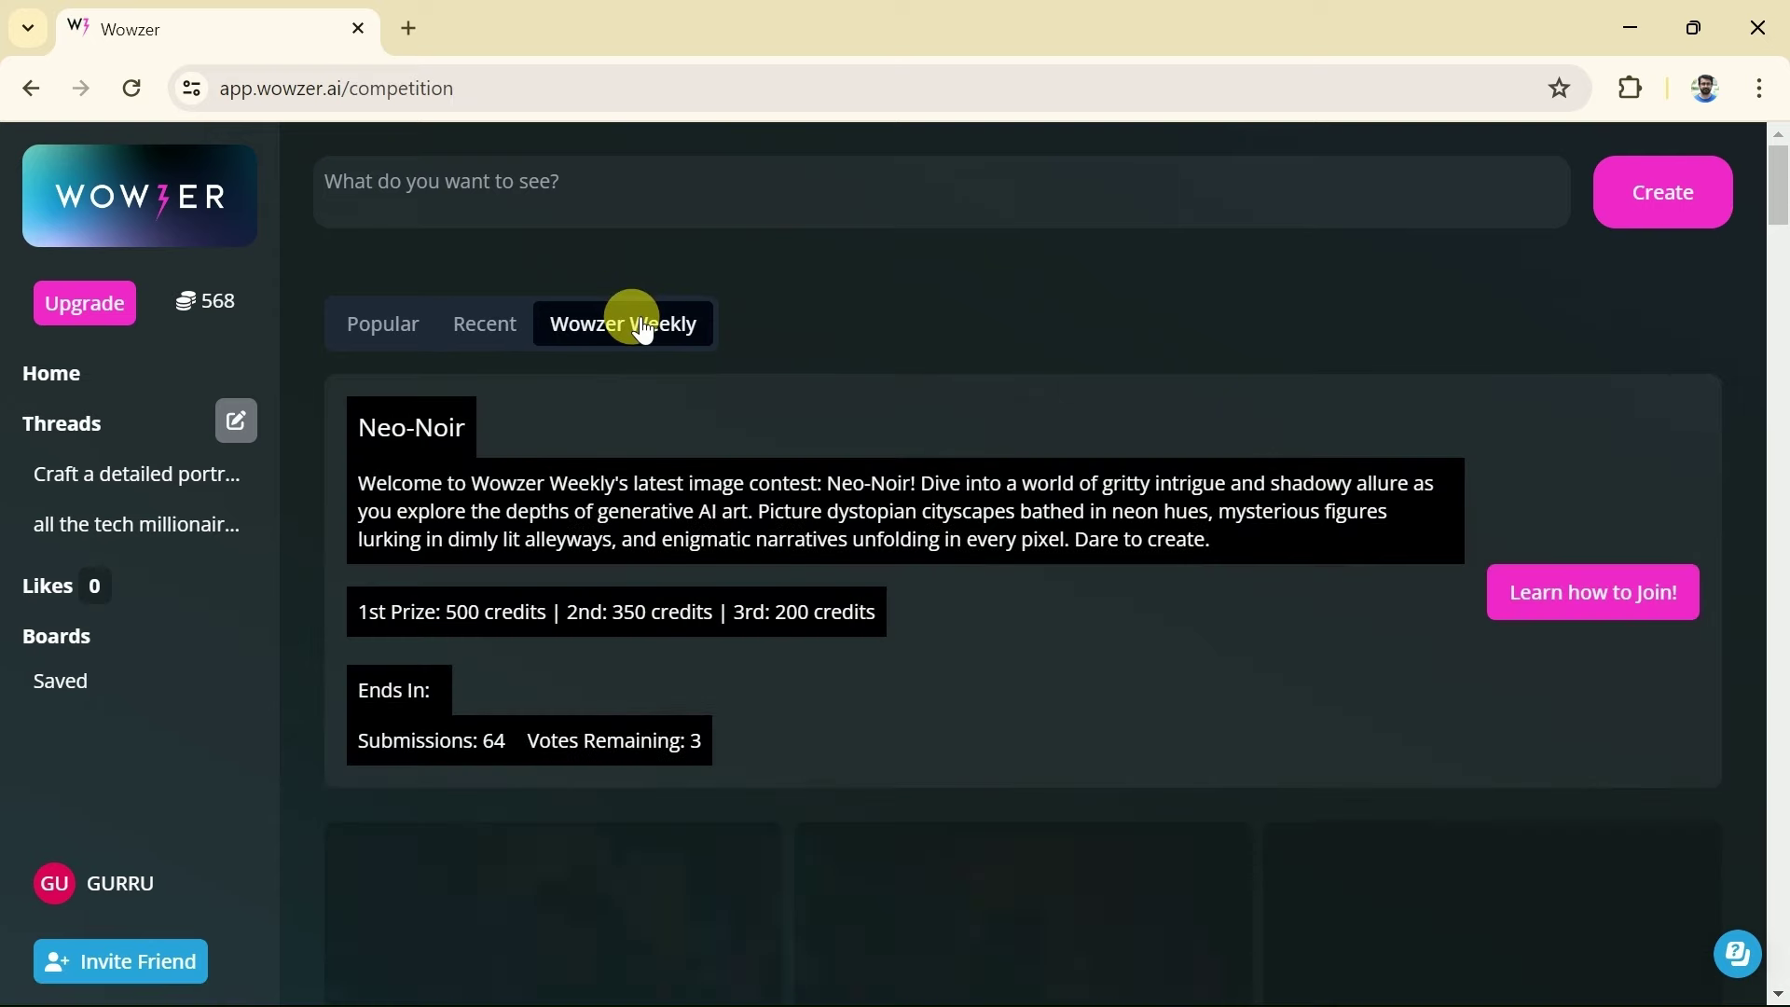
{"action": "scroll", "coordinate": [1290, 652], "scroll_direction": "down", "scroll_amount": 7}
{"action": "scroll", "coordinate": [1305, 670], "scroll_direction": "down", "scroll_amount": 12}
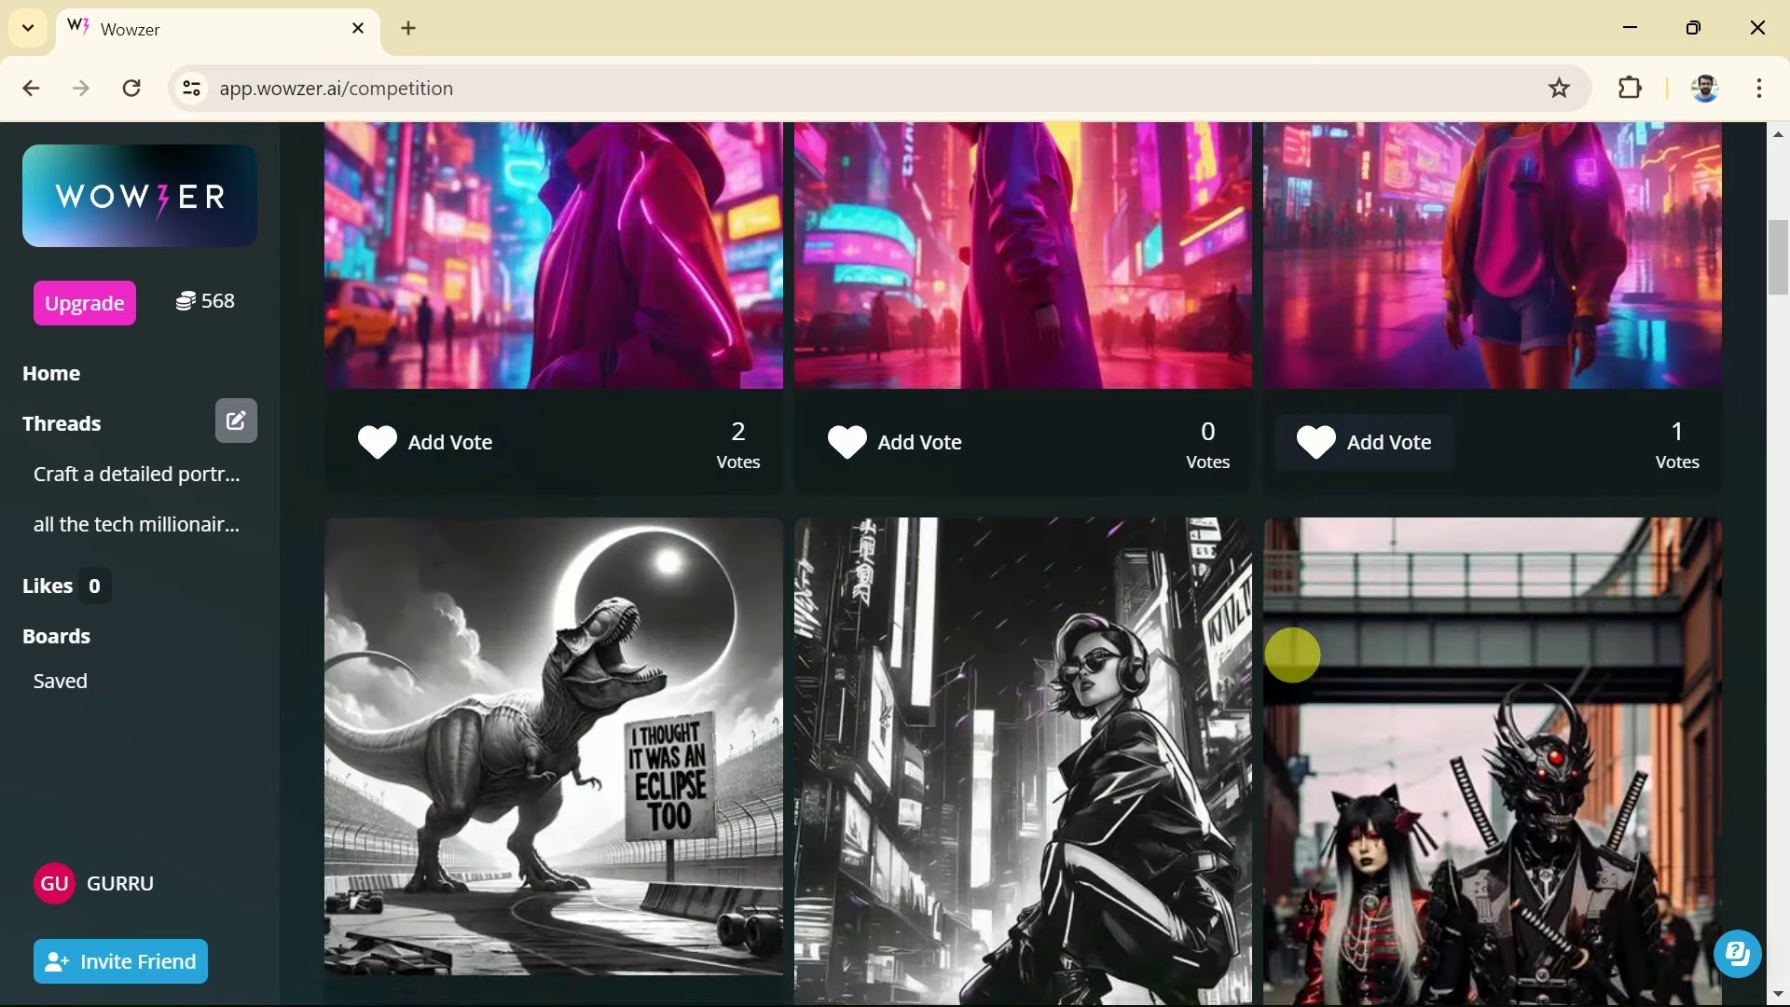
{"action": "scroll", "coordinate": [1294, 658], "scroll_direction": "down", "scroll_amount": 15}
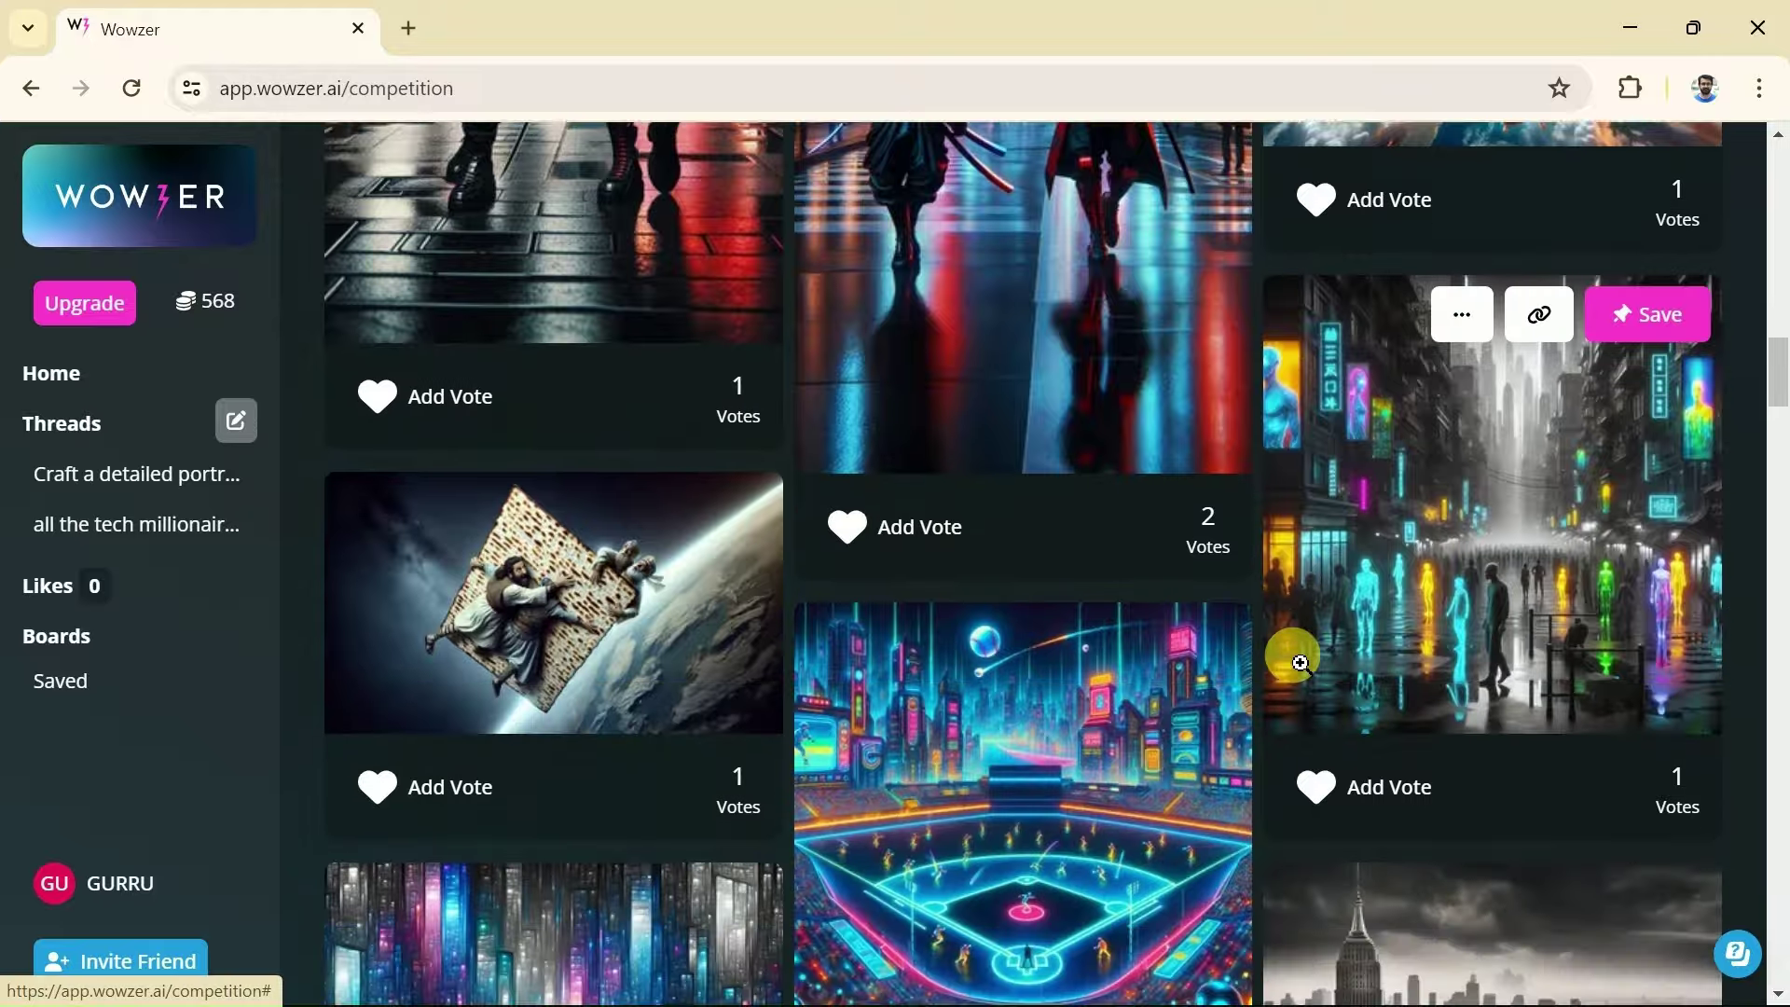
{"action": "scroll", "coordinate": [1301, 660], "scroll_direction": "up", "scroll_amount": 9}
{"action": "scroll", "coordinate": [1301, 653], "scroll_direction": "up", "scroll_amount": 15}
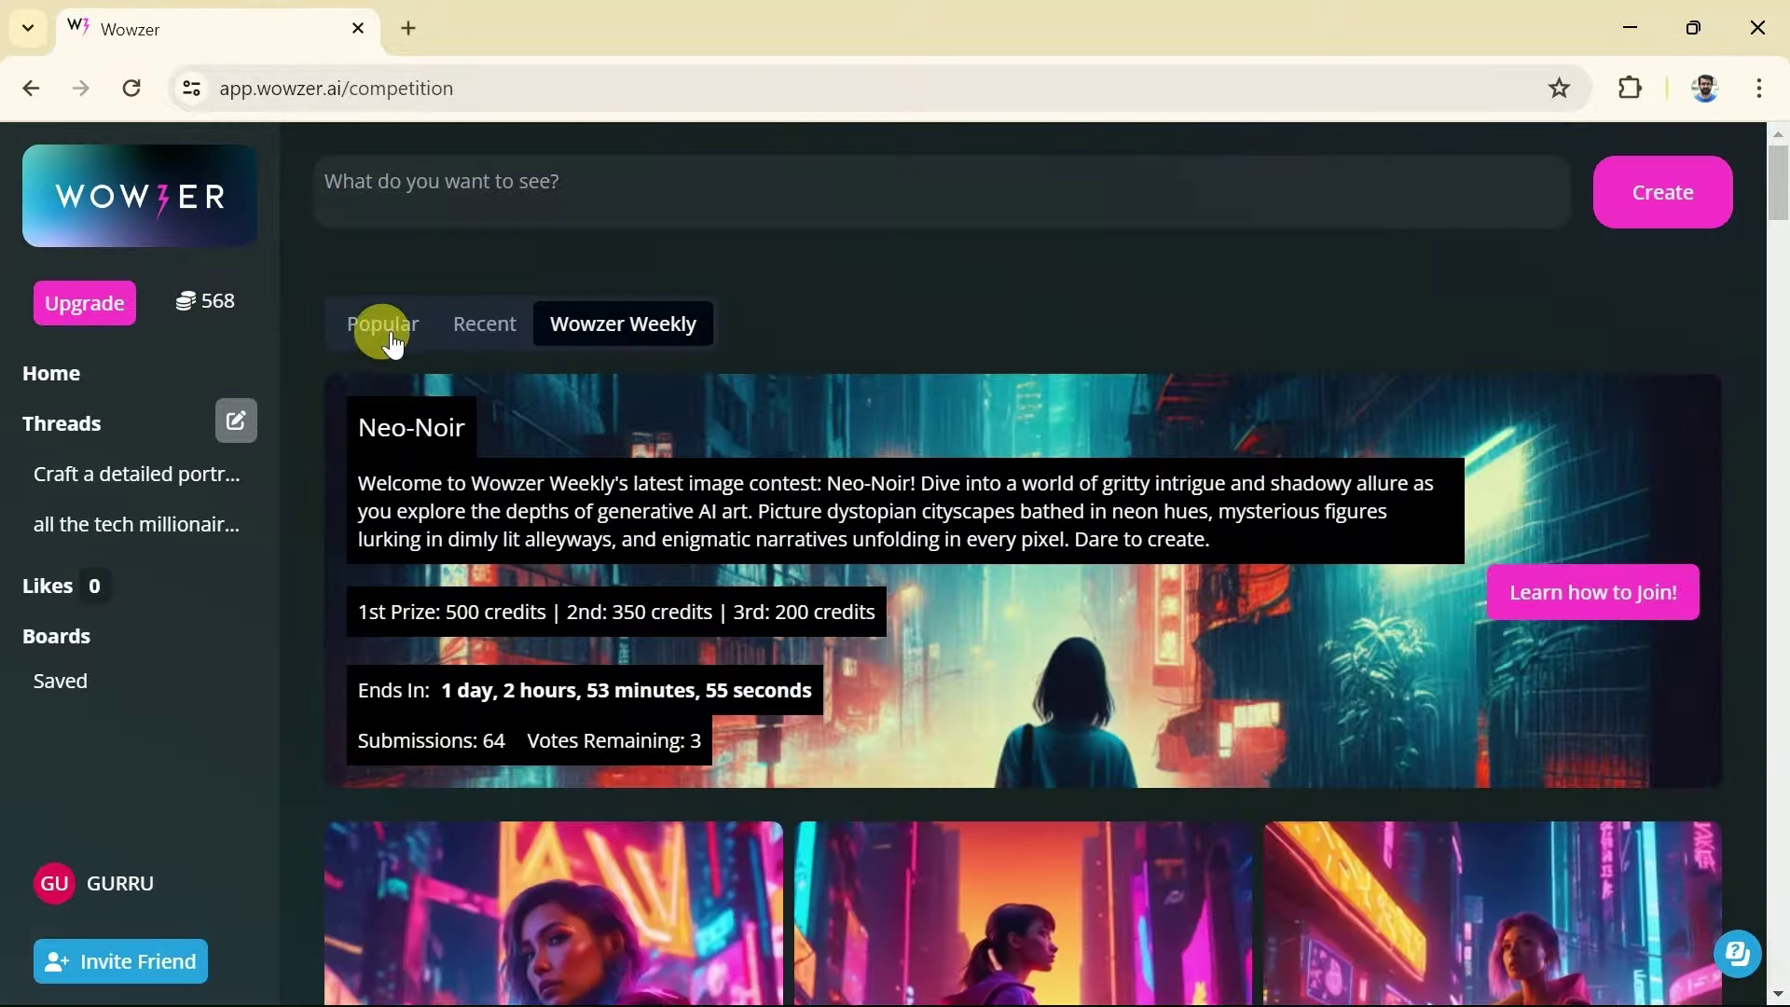
{"action": "left_click", "coordinate": [390, 331]}
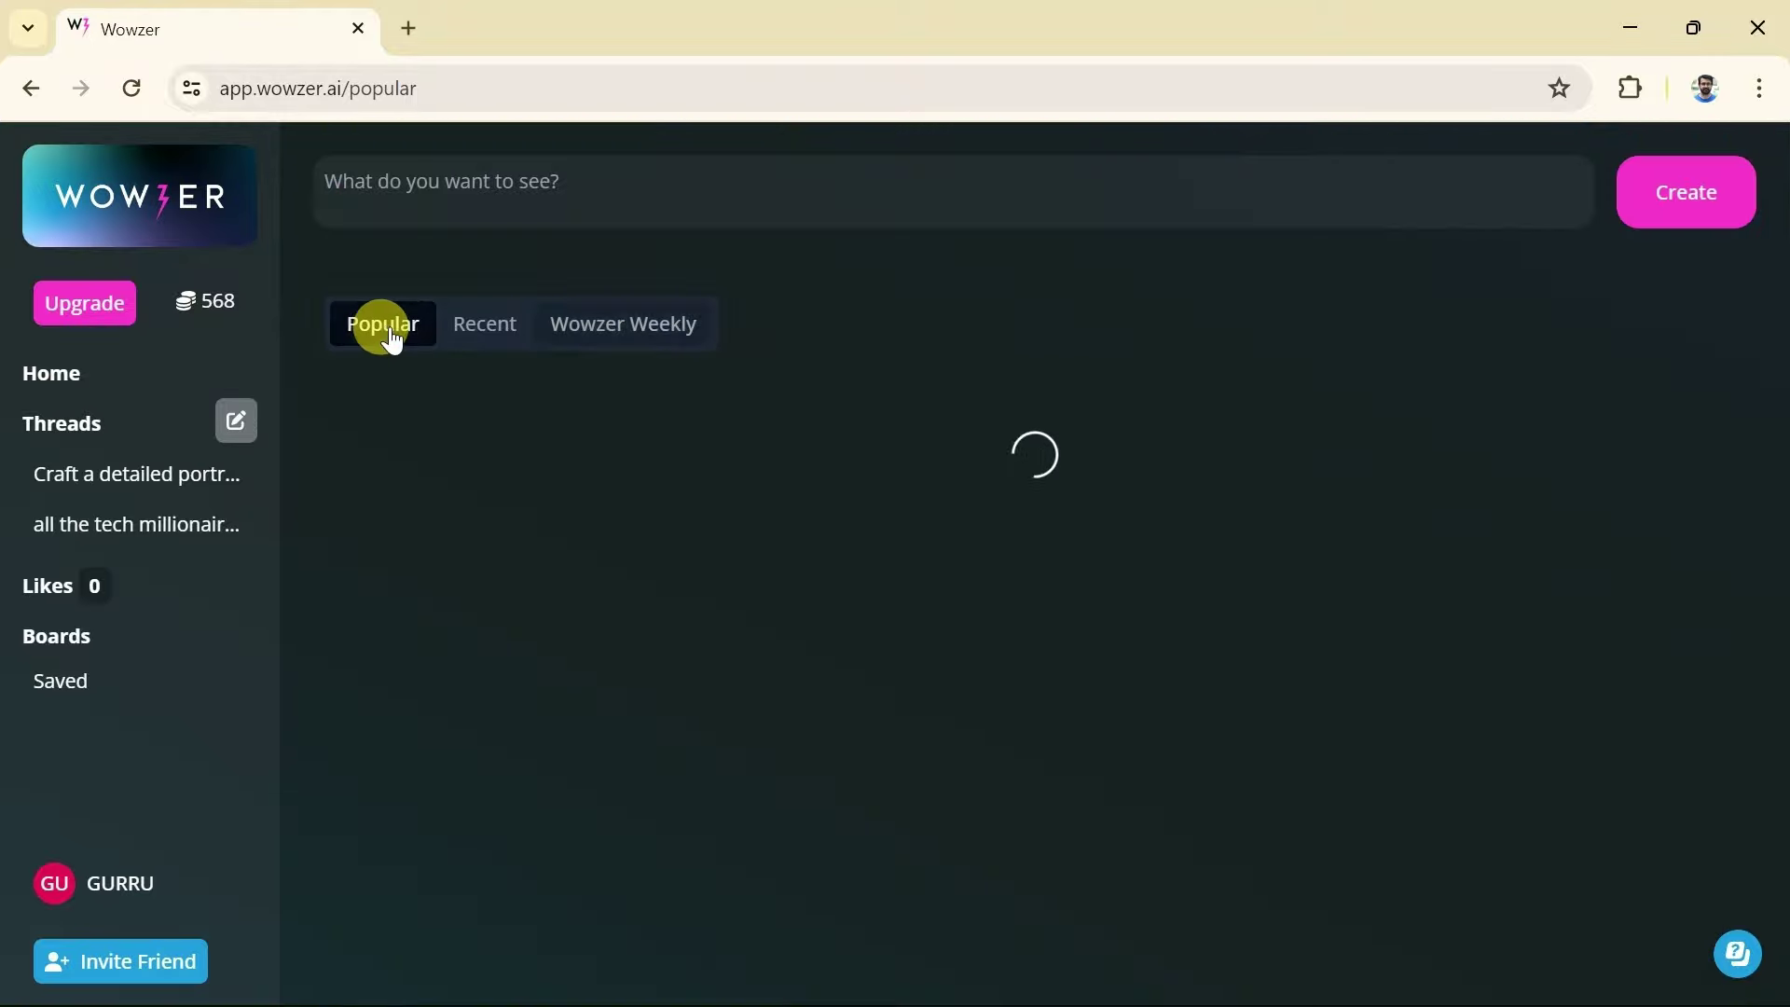
{"action": "scroll", "coordinate": [1017, 607], "scroll_direction": "down", "scroll_amount": 2}
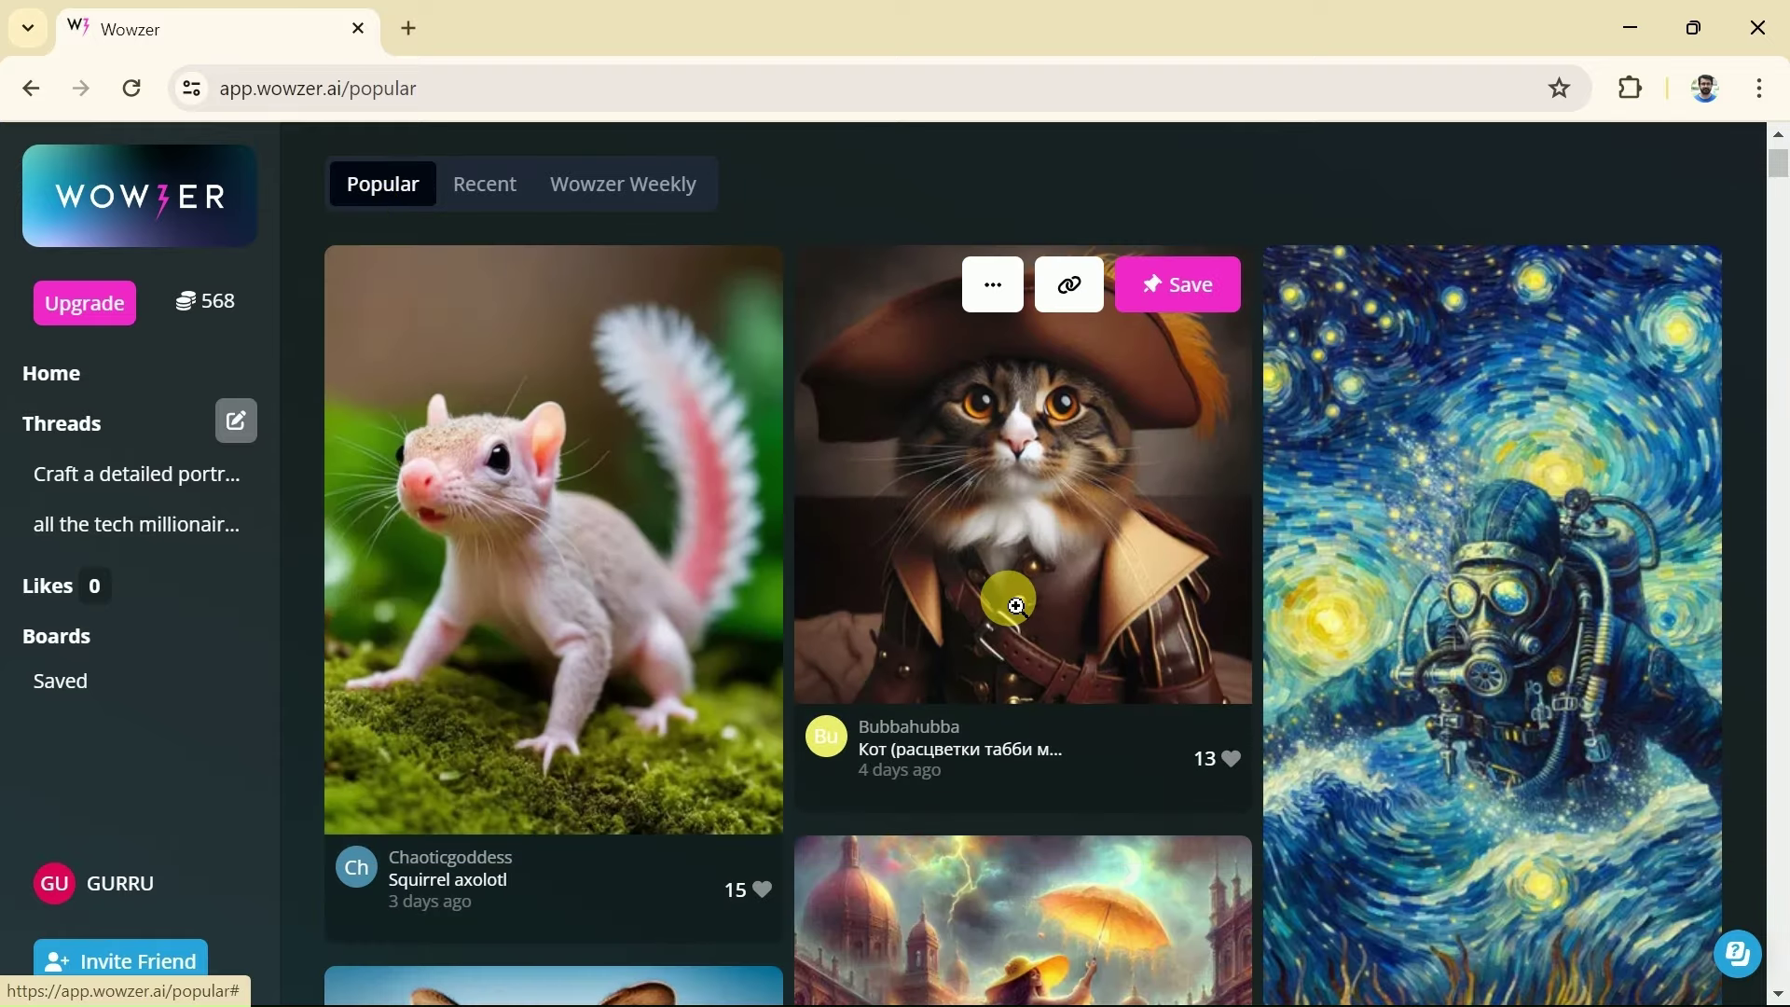
Step: Open the musketeer cat image and save it to the Saved board
{"action": "left_click", "coordinate": [1005, 544]}
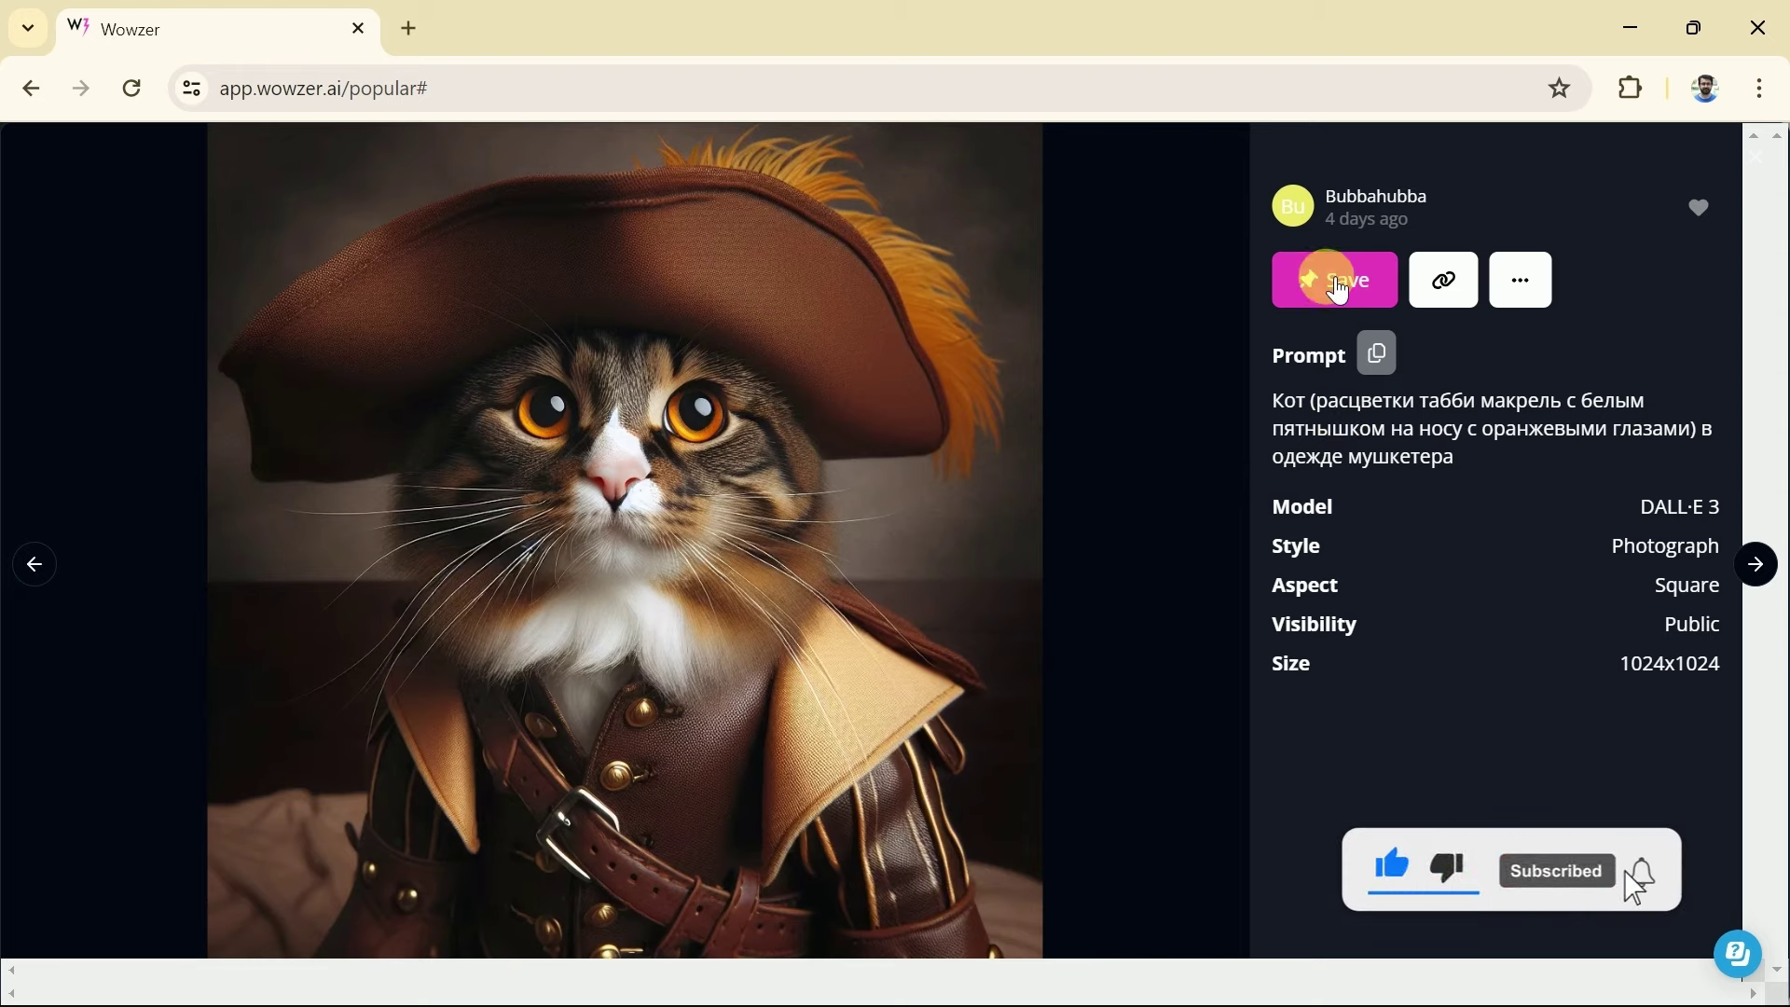
{"action": "left_click", "coordinate": [1339, 285]}
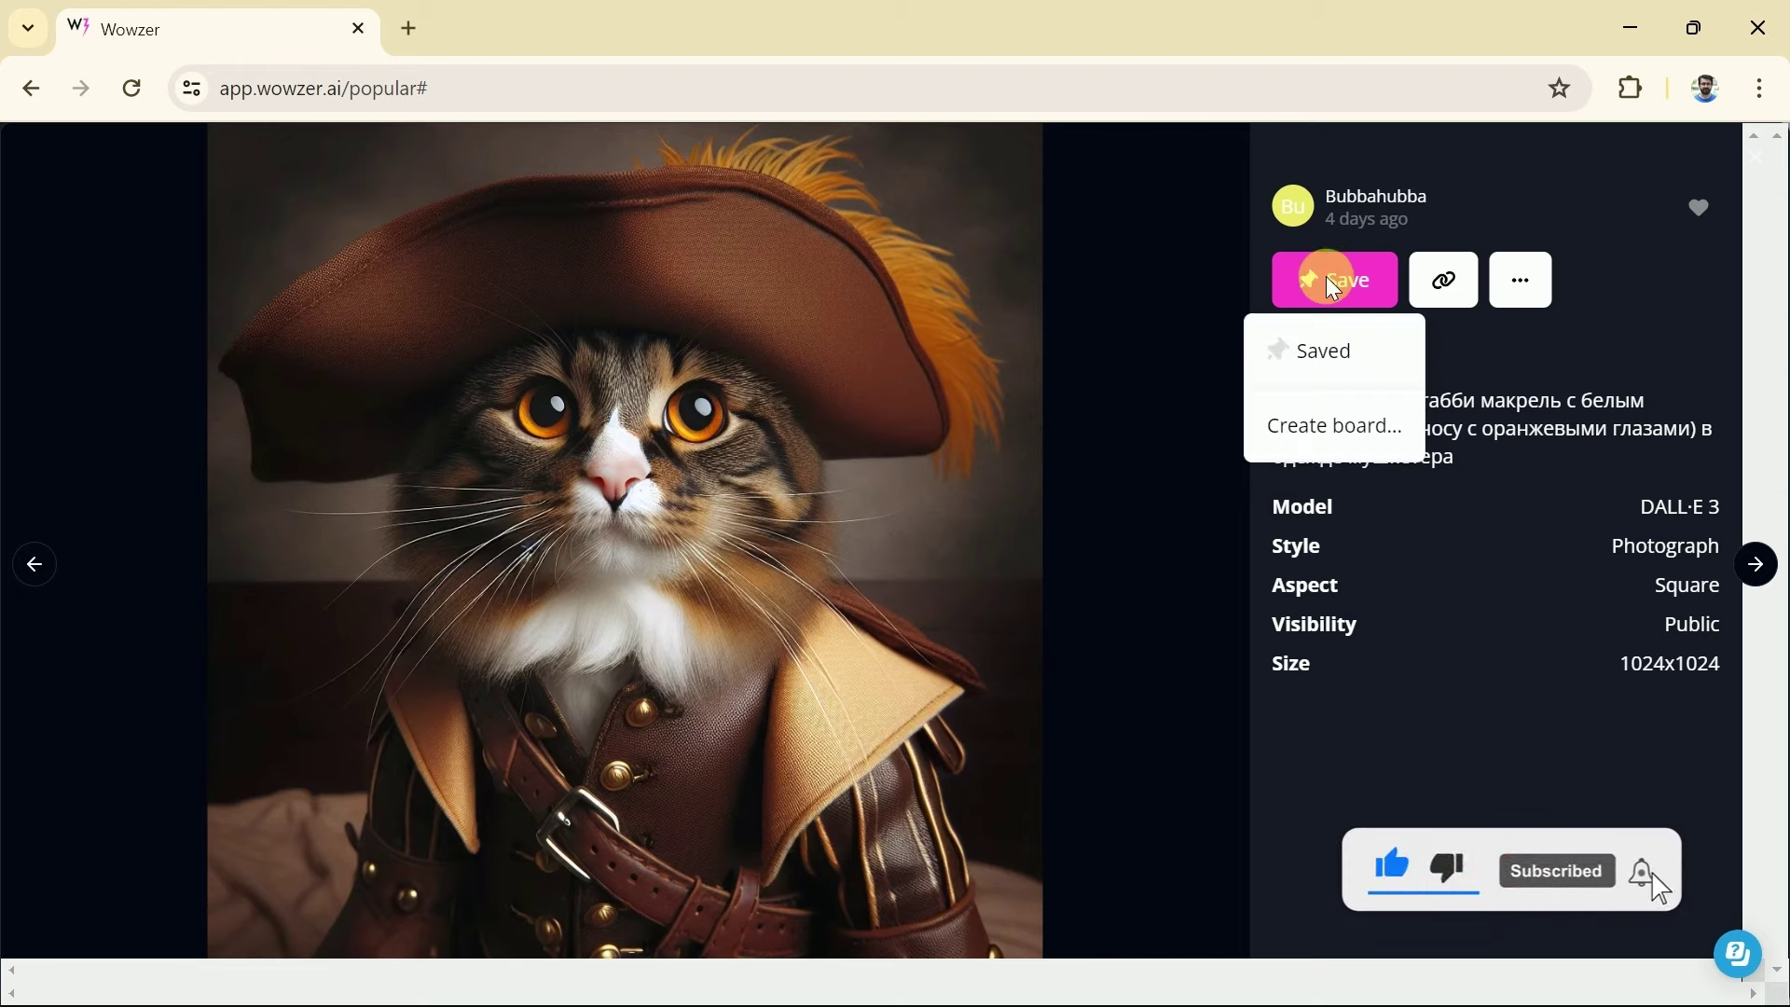
{"action": "left_click", "coordinate": [1313, 373]}
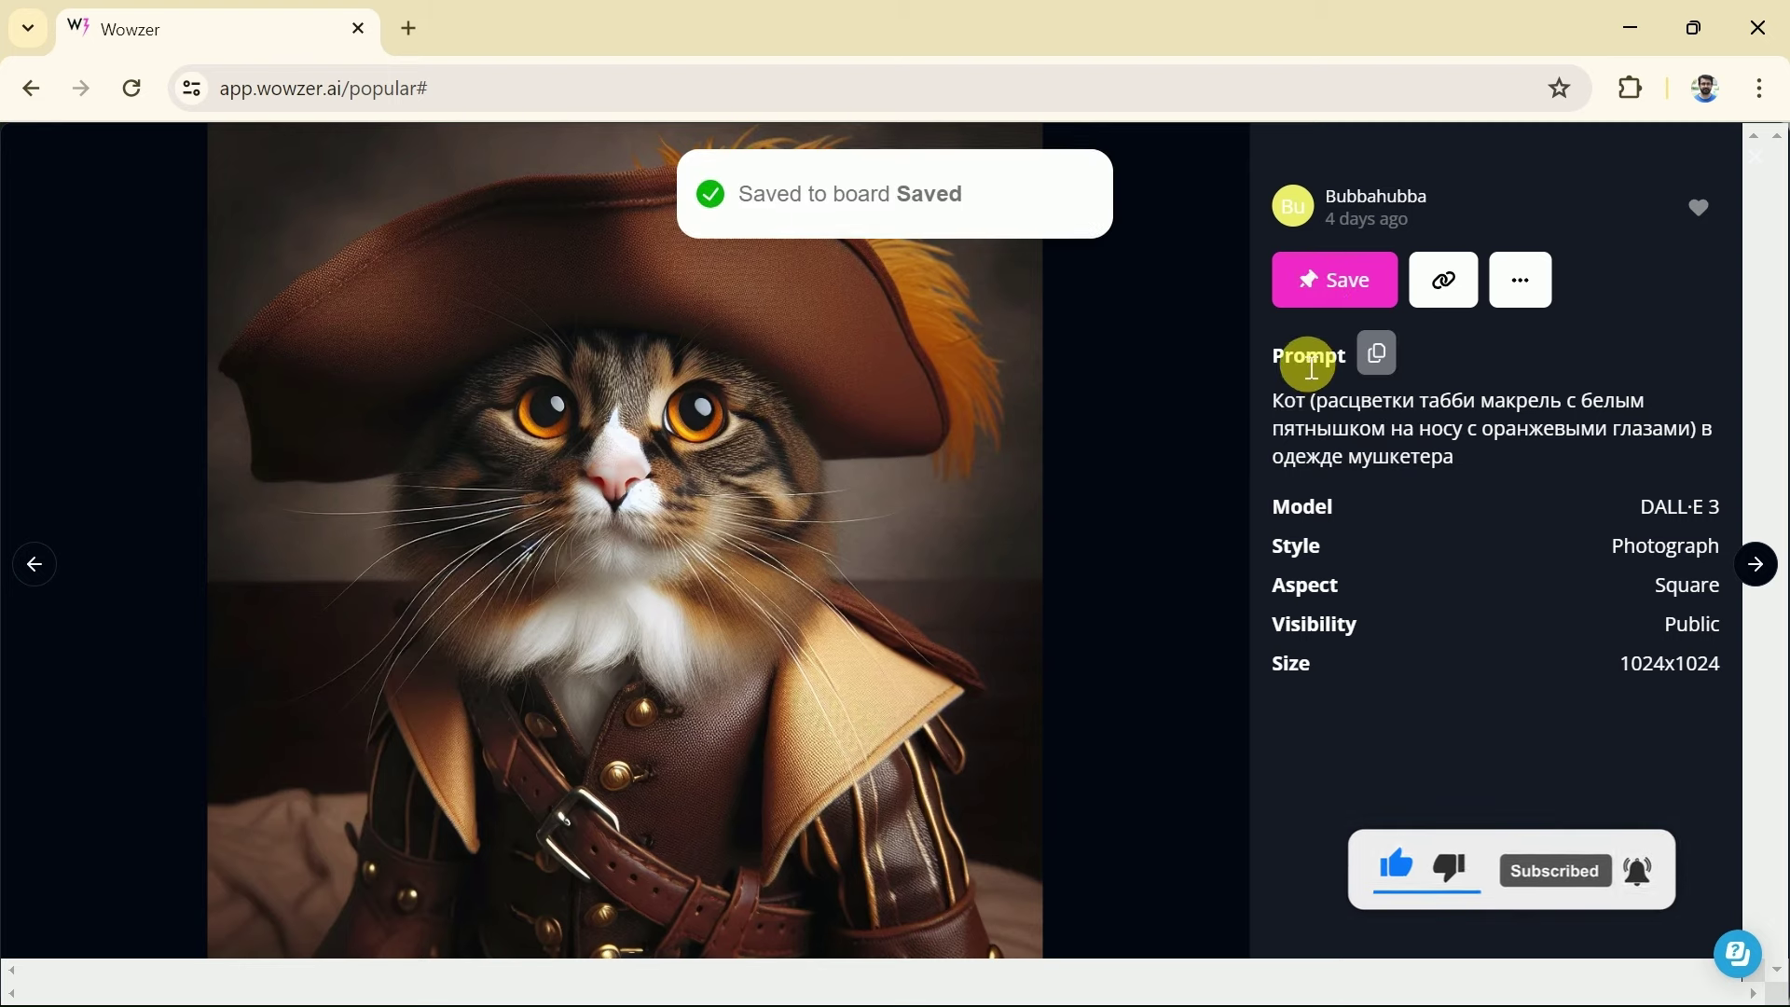
Step: Copy the image's share link, check its extra options, and open the creator's profile
{"action": "left_click", "coordinate": [1465, 297]}
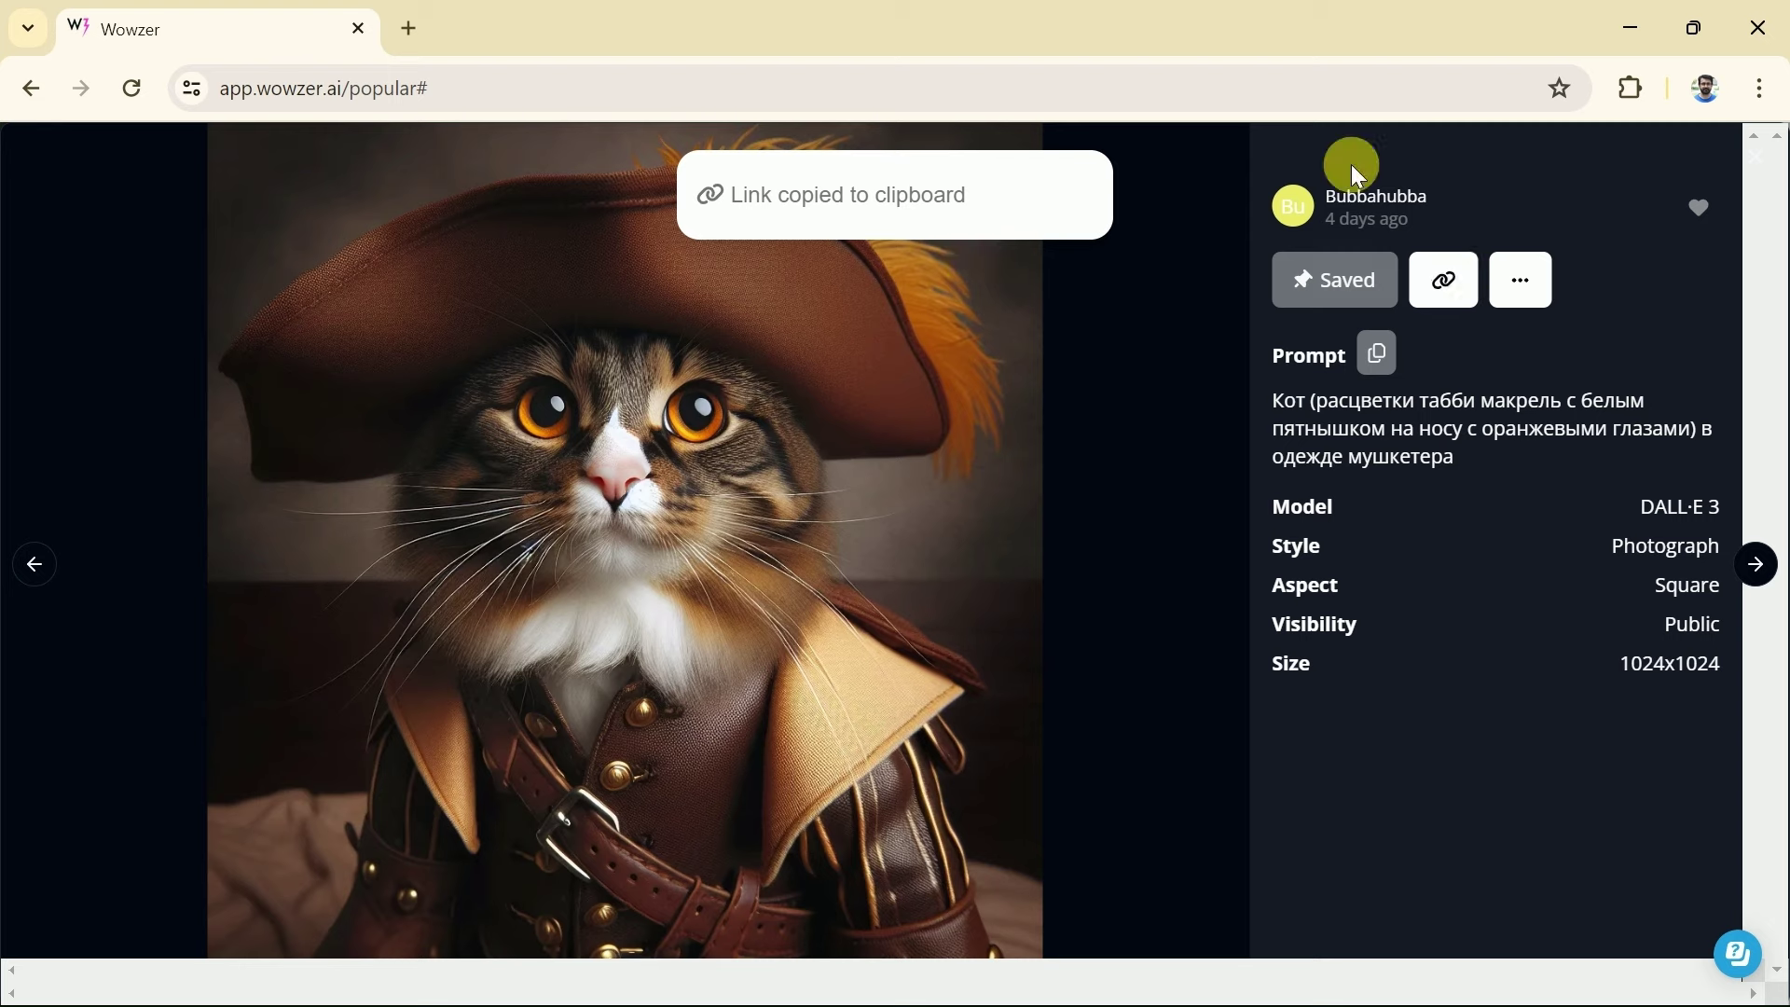
{"action": "left_click", "coordinate": [1533, 283]}
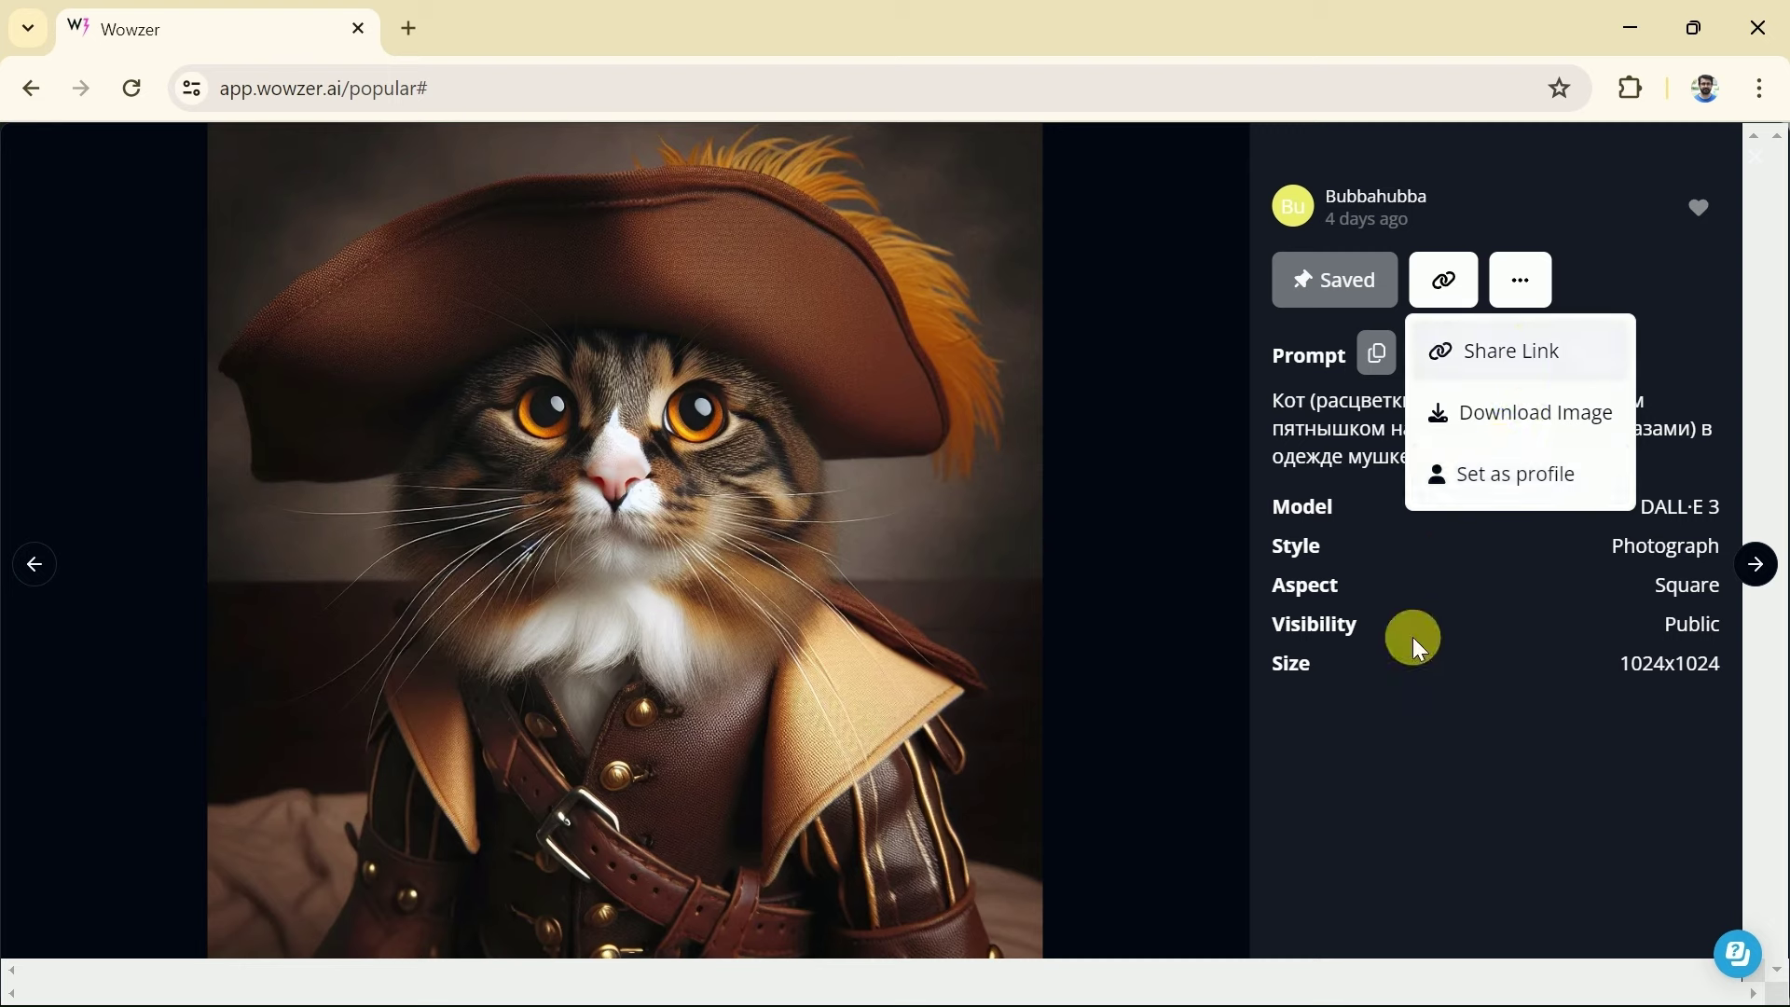
{"action": "left_click", "coordinate": [1451, 575]}
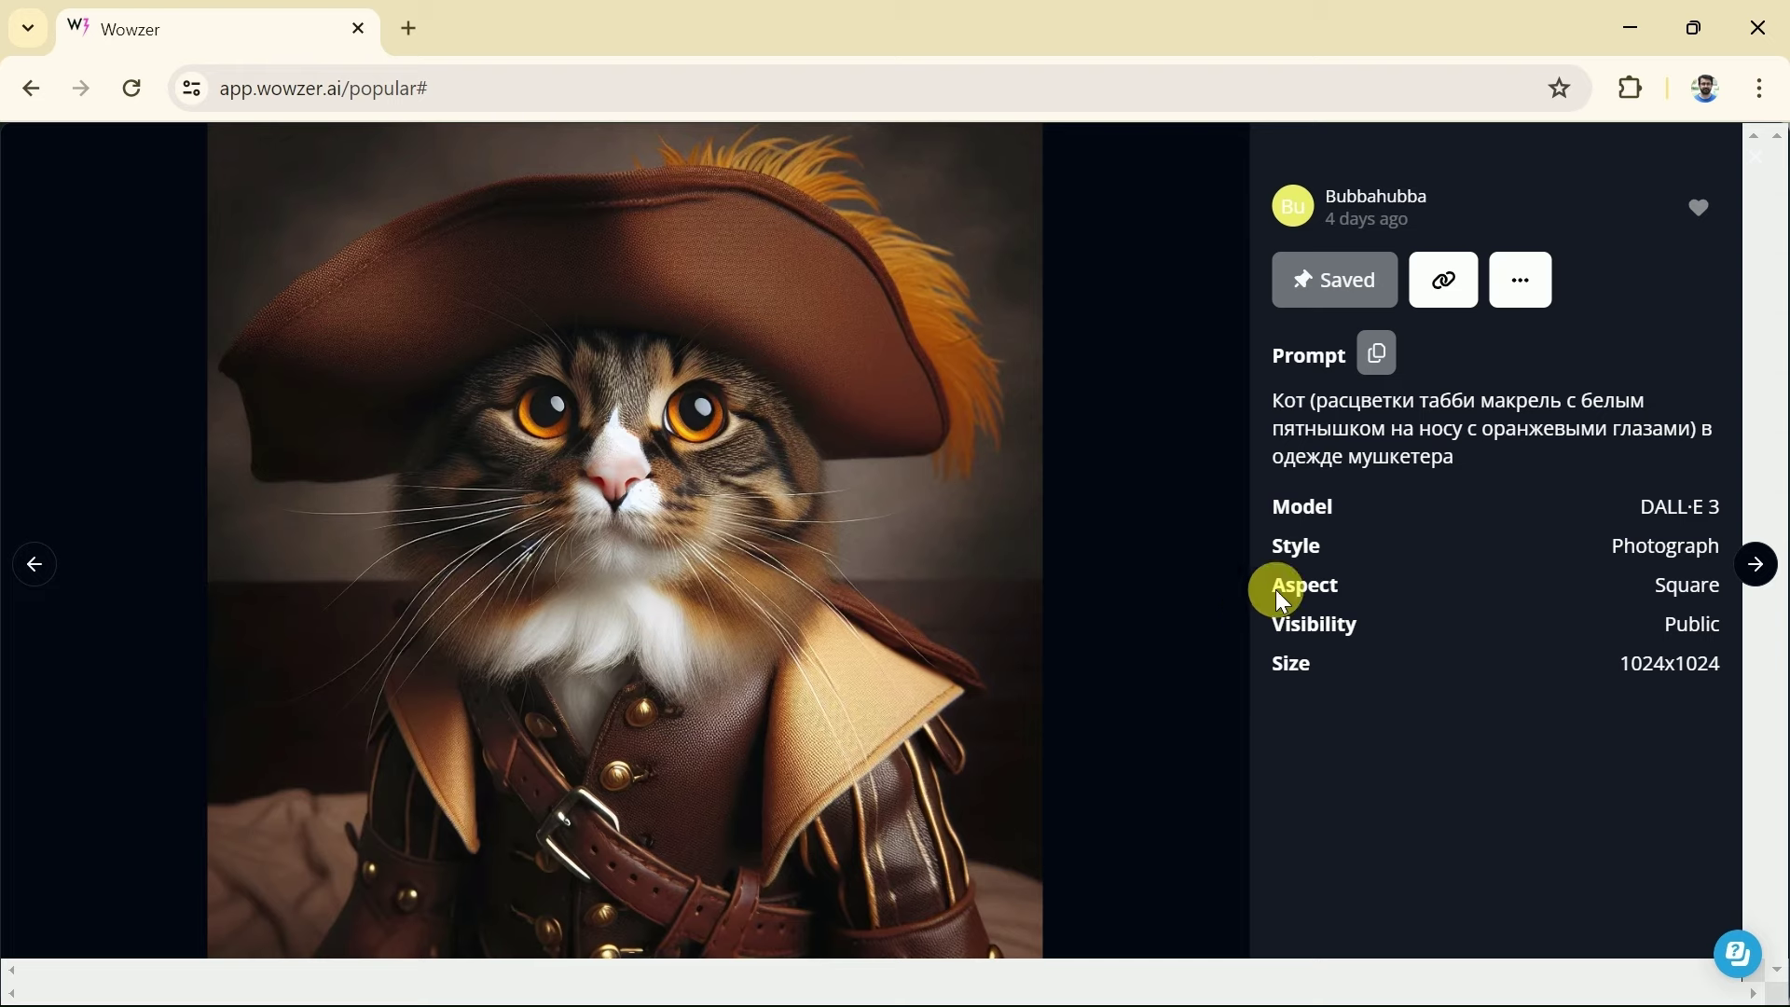
{"action": "left_click", "coordinate": [1398, 214]}
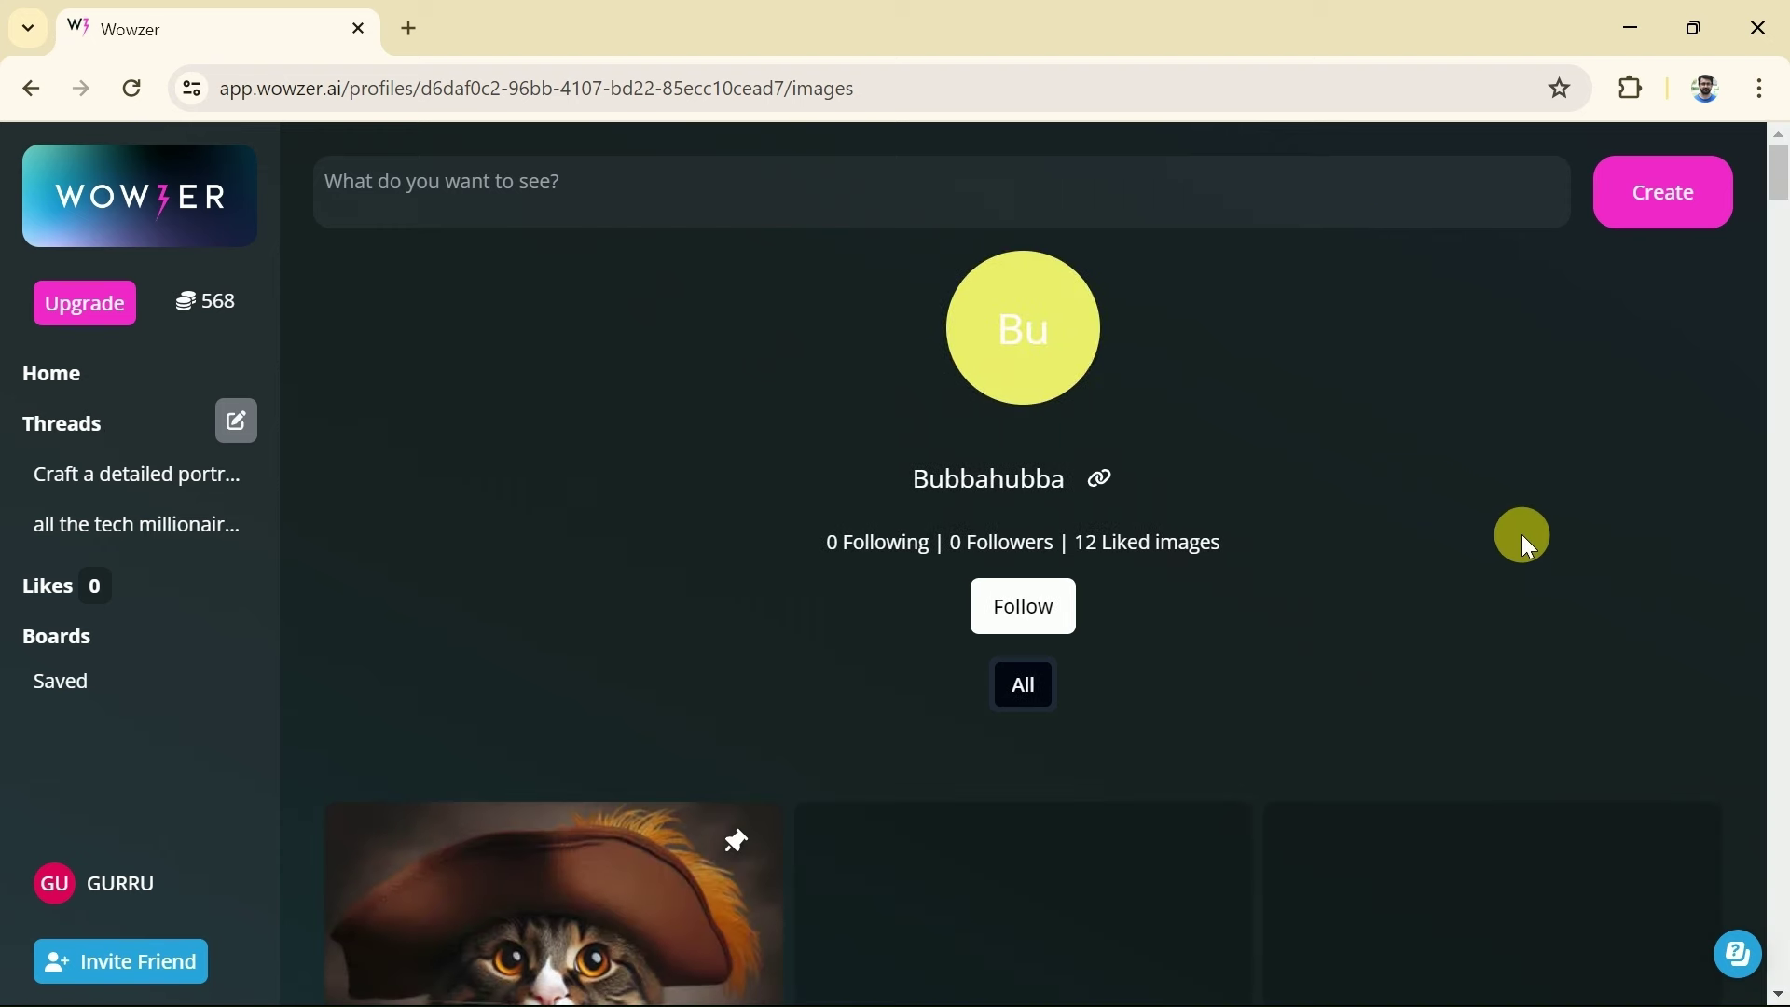
Step: Check the creator's liked-images count and scroll through their cat gallery
{"action": "triple_click", "coordinate": [1130, 559]}
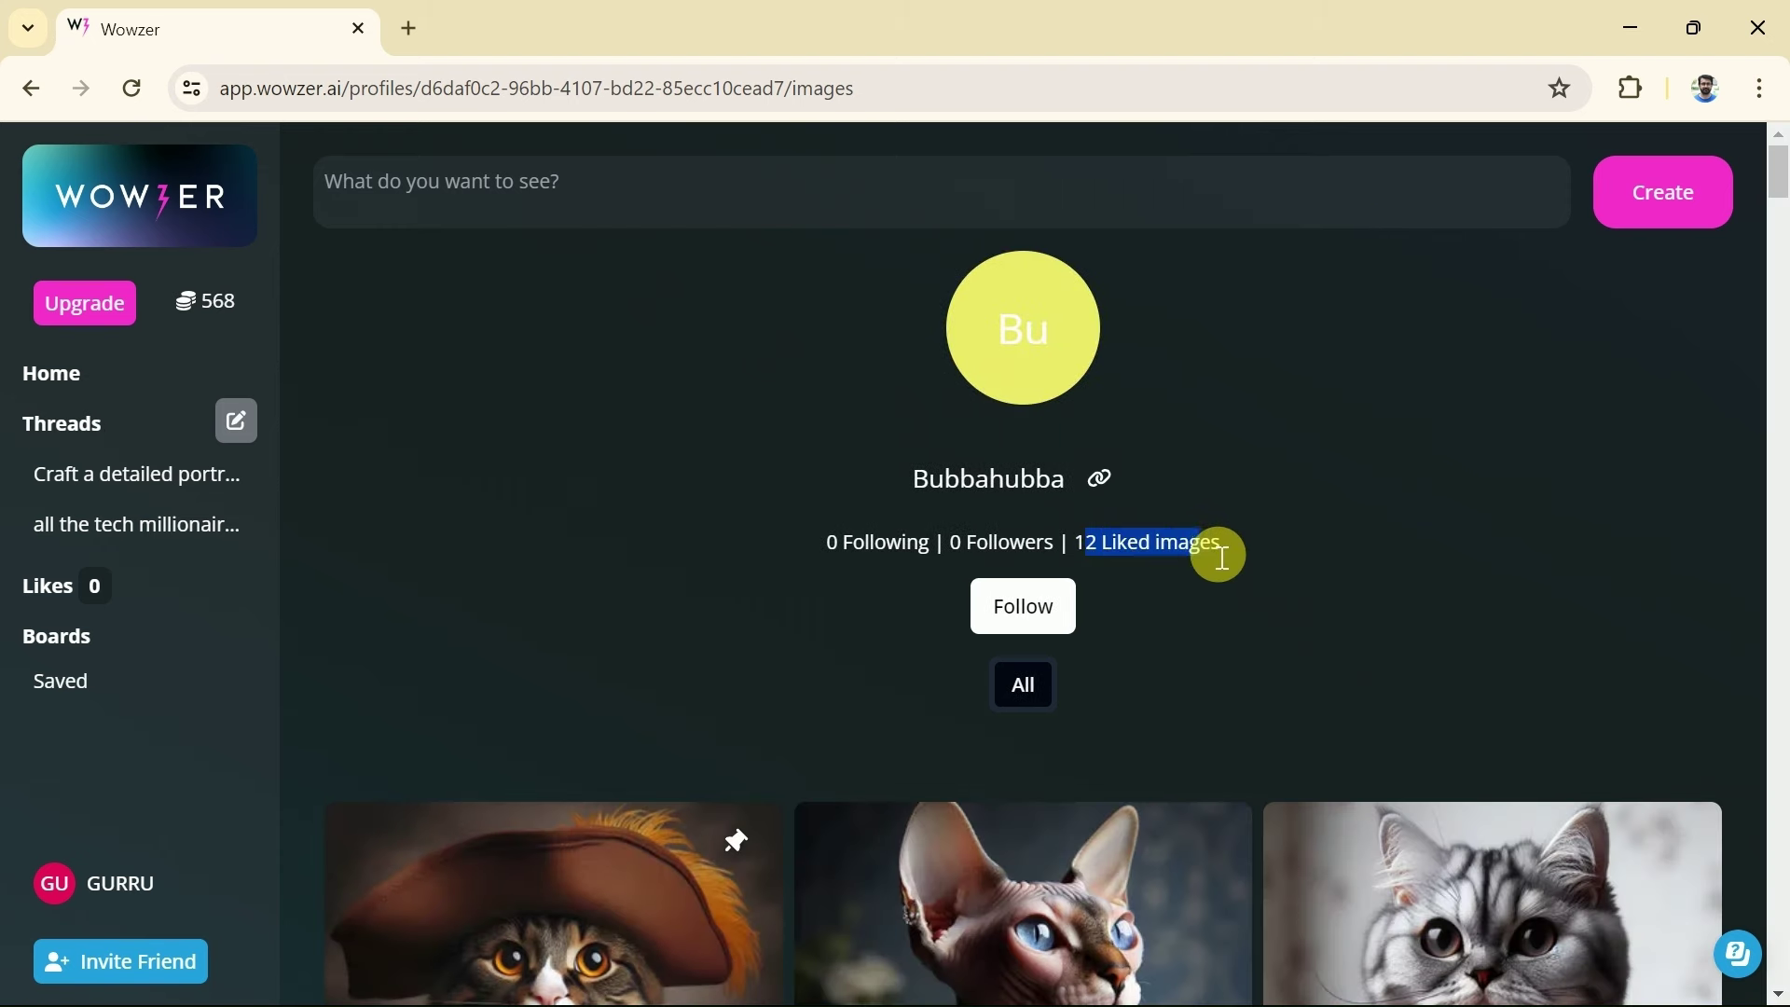
{"action": "left_click", "coordinate": [1224, 551]}
{"action": "scroll", "coordinate": [1239, 543], "scroll_direction": "down", "scroll_amount": 5}
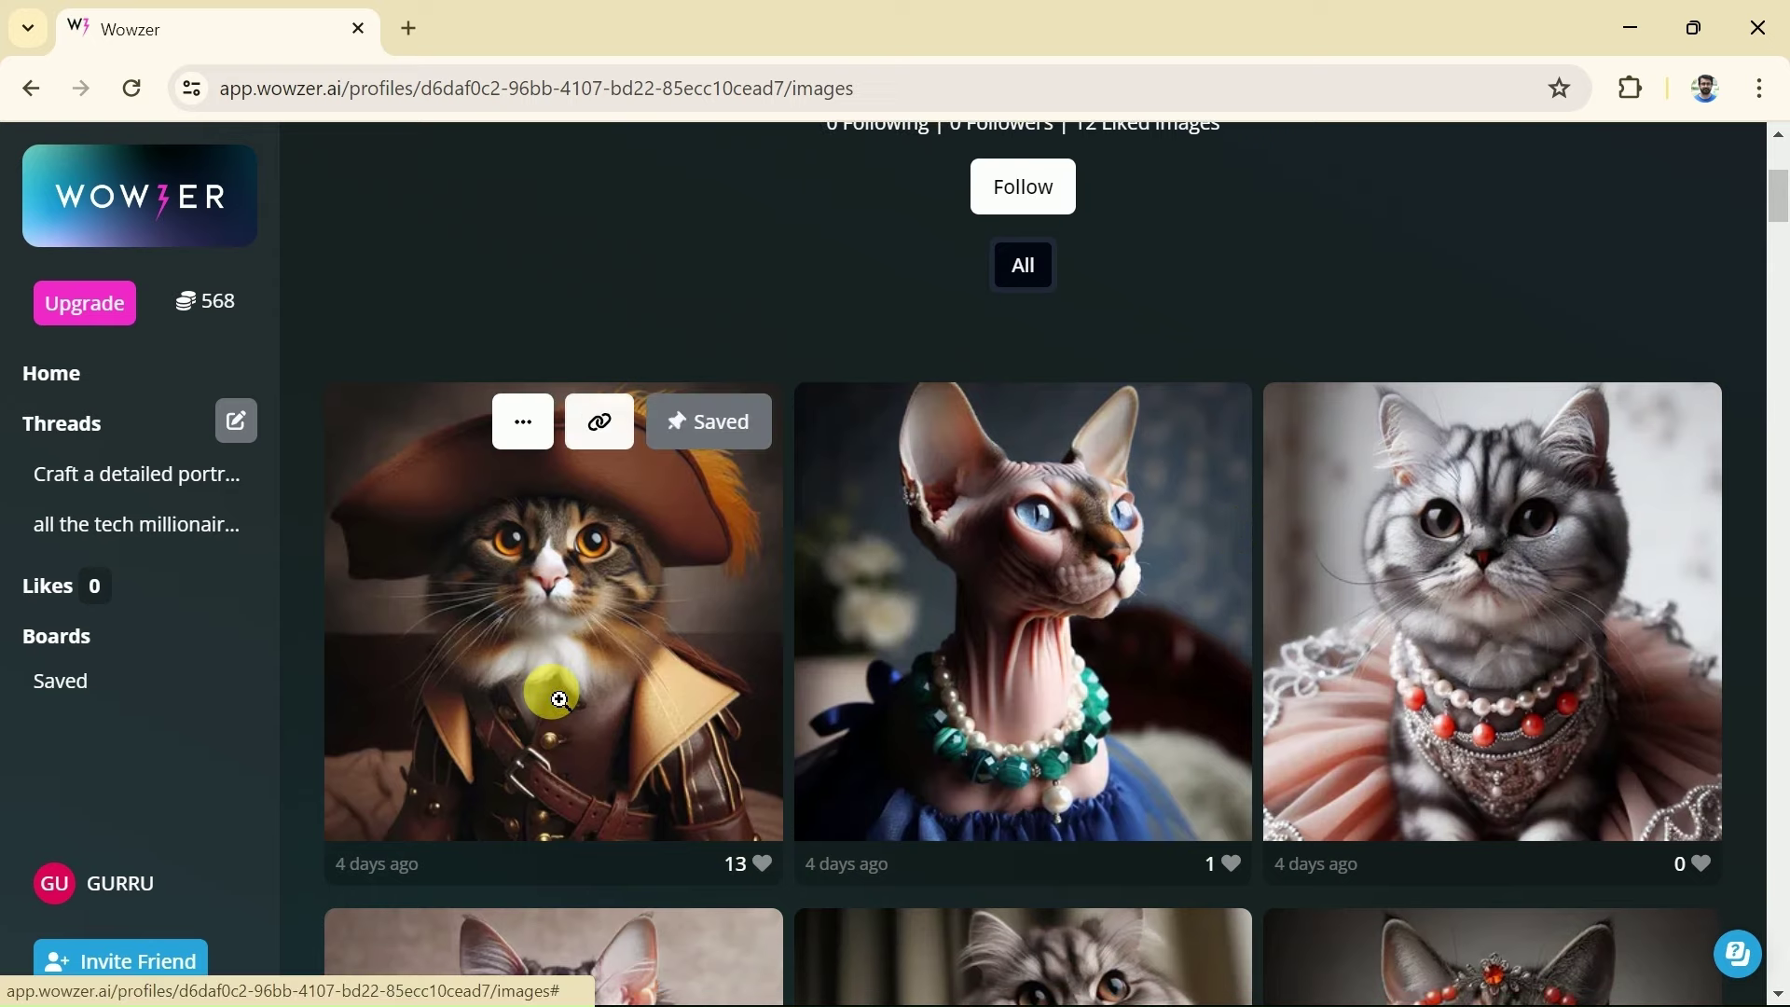
{"action": "scroll", "coordinate": [1520, 689], "scroll_direction": "down", "scroll_amount": 15}
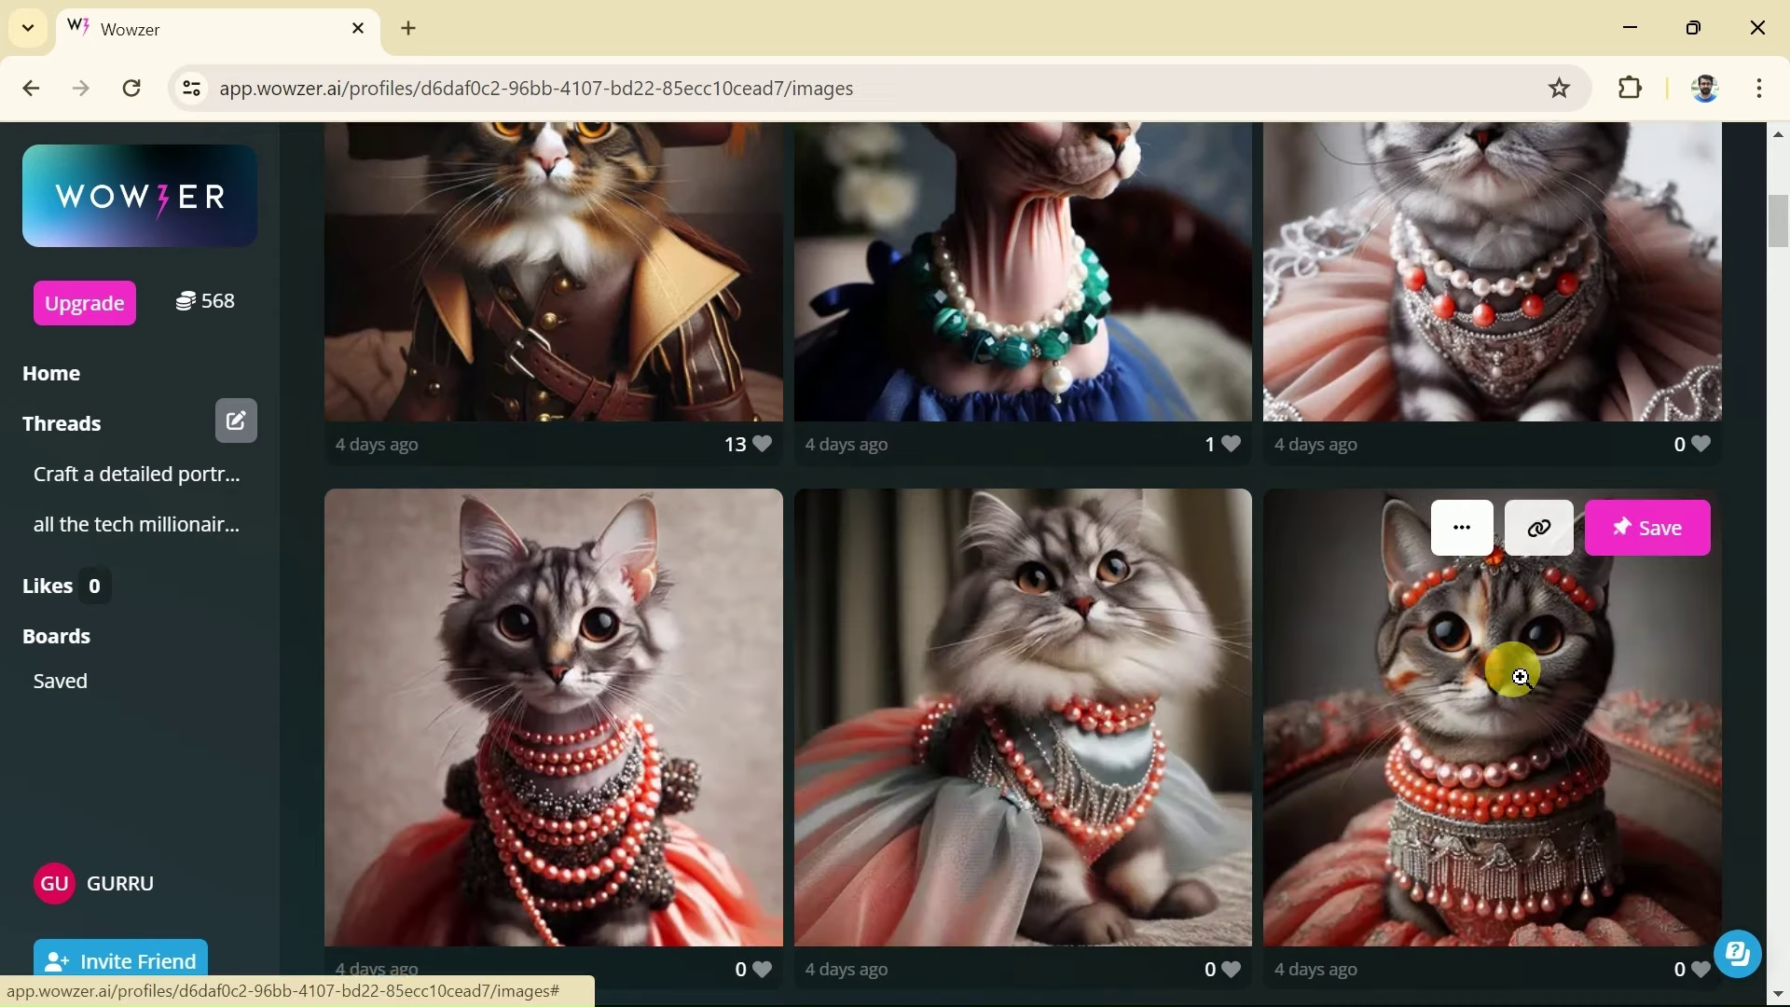
{"action": "scroll", "coordinate": [1520, 676], "scroll_direction": "down", "scroll_amount": 15}
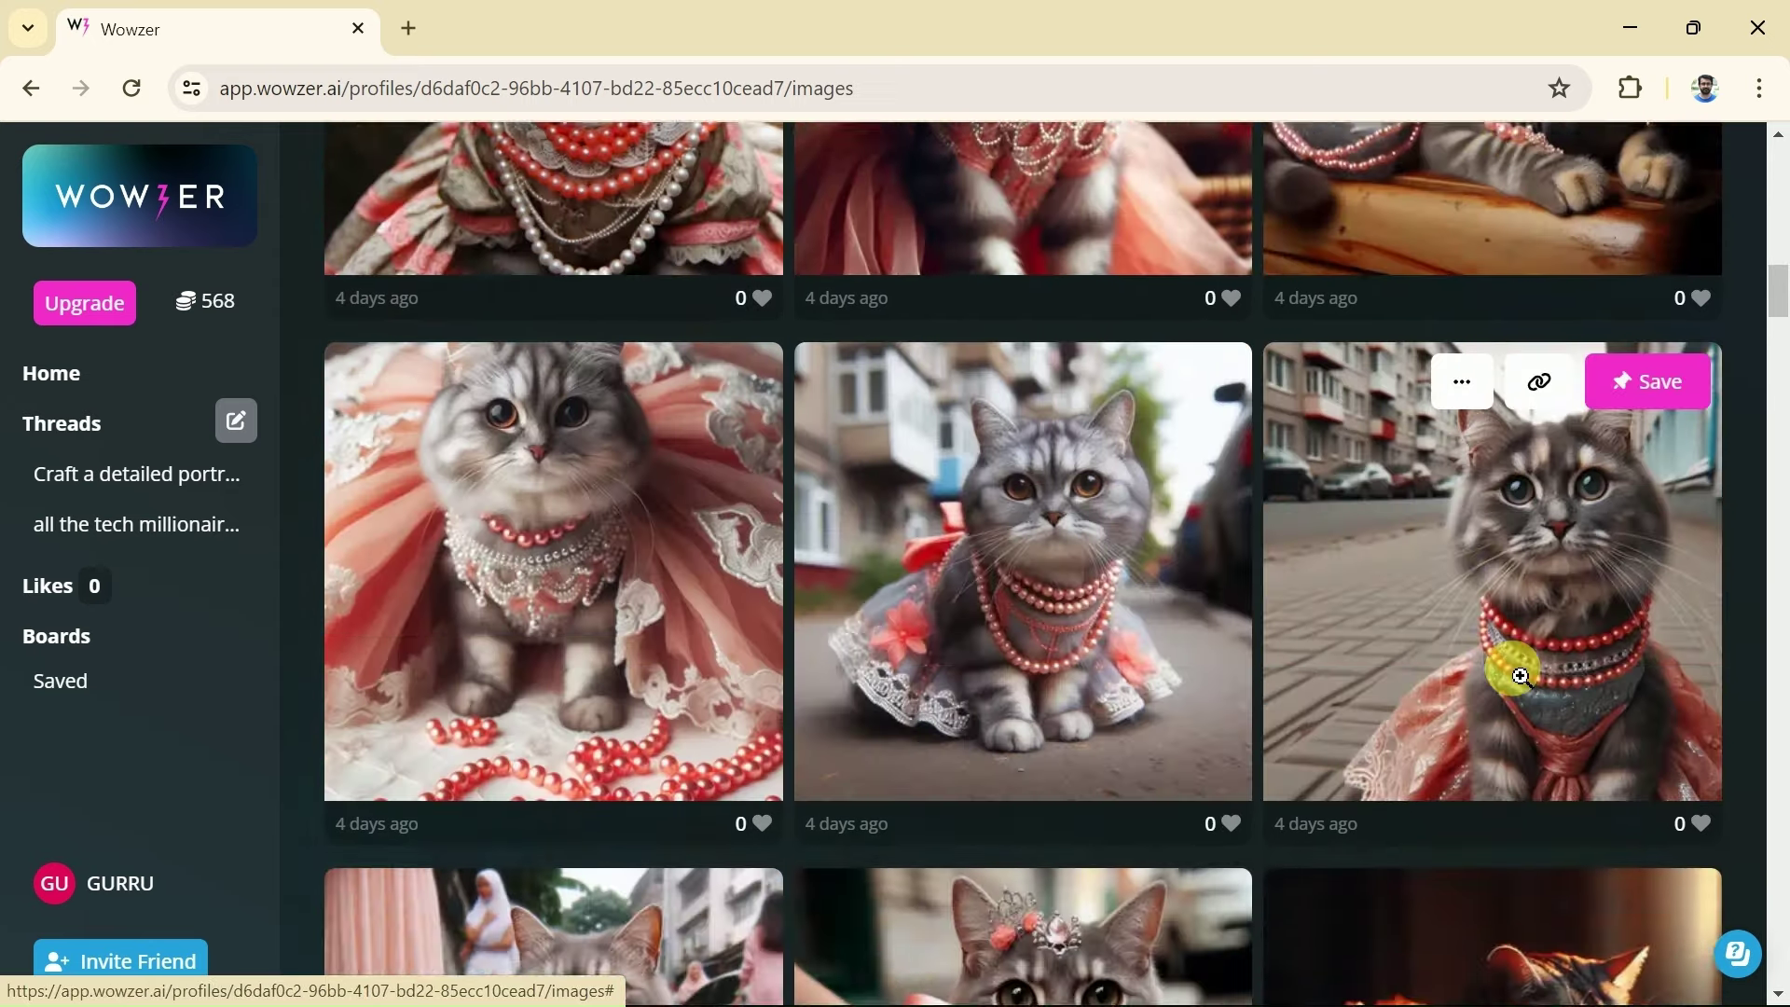
{"action": "scroll", "coordinate": [1779, 523], "scroll_direction": "down", "scroll_amount": 13}
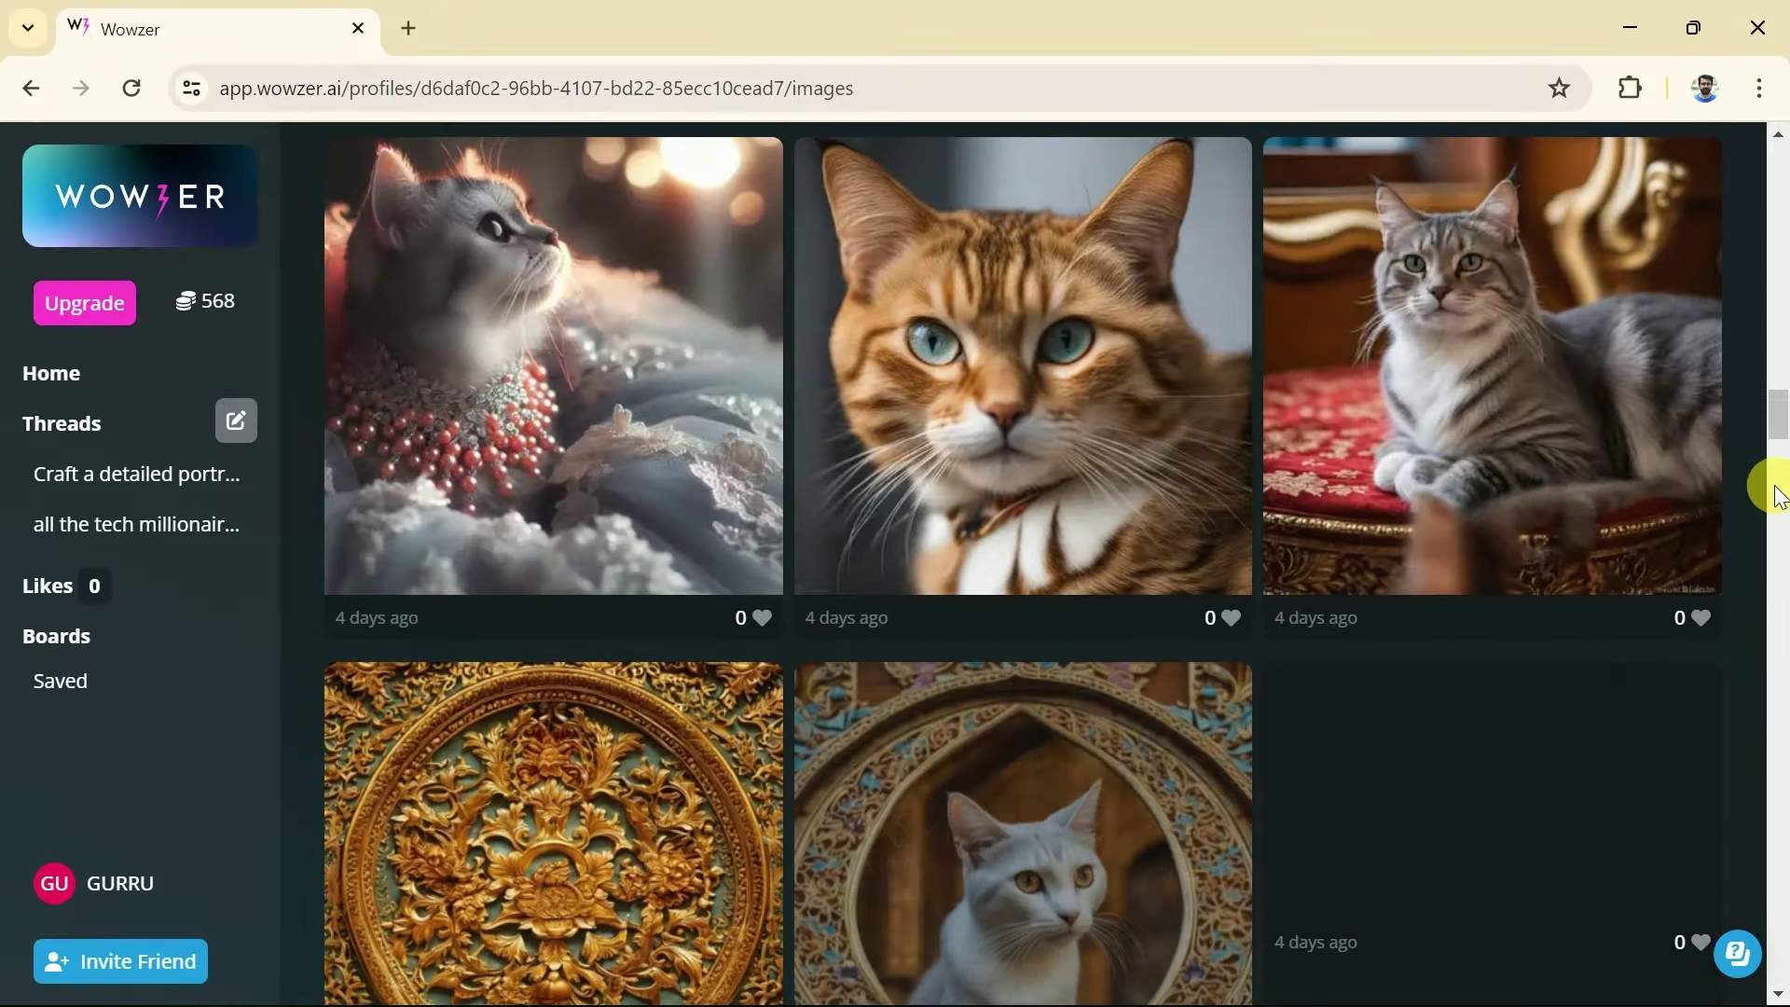
{"action": "scroll", "coordinate": [1780, 438], "scroll_direction": "down", "scroll_amount": 5}
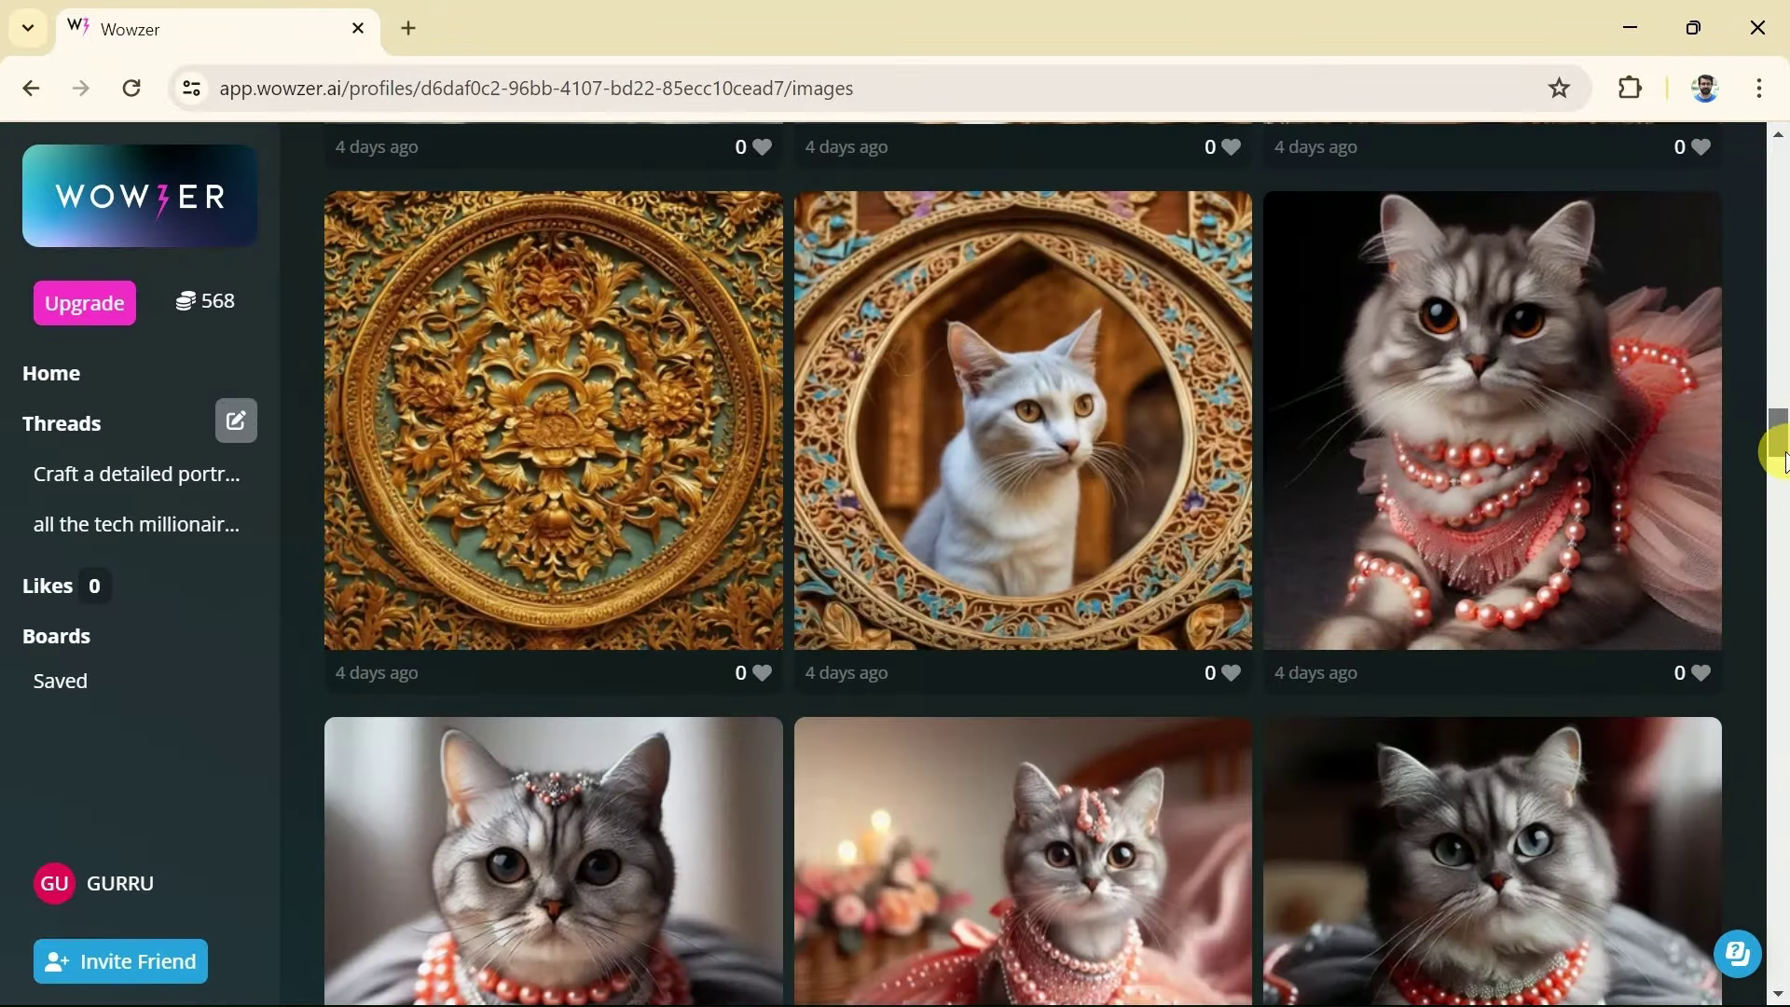
Step: Head back toward the Popular feed and open the Saved board to find the cat image
{"action": "left_click_drag", "start_coordinate": [1778, 439], "coordinate": [1775, 164]}
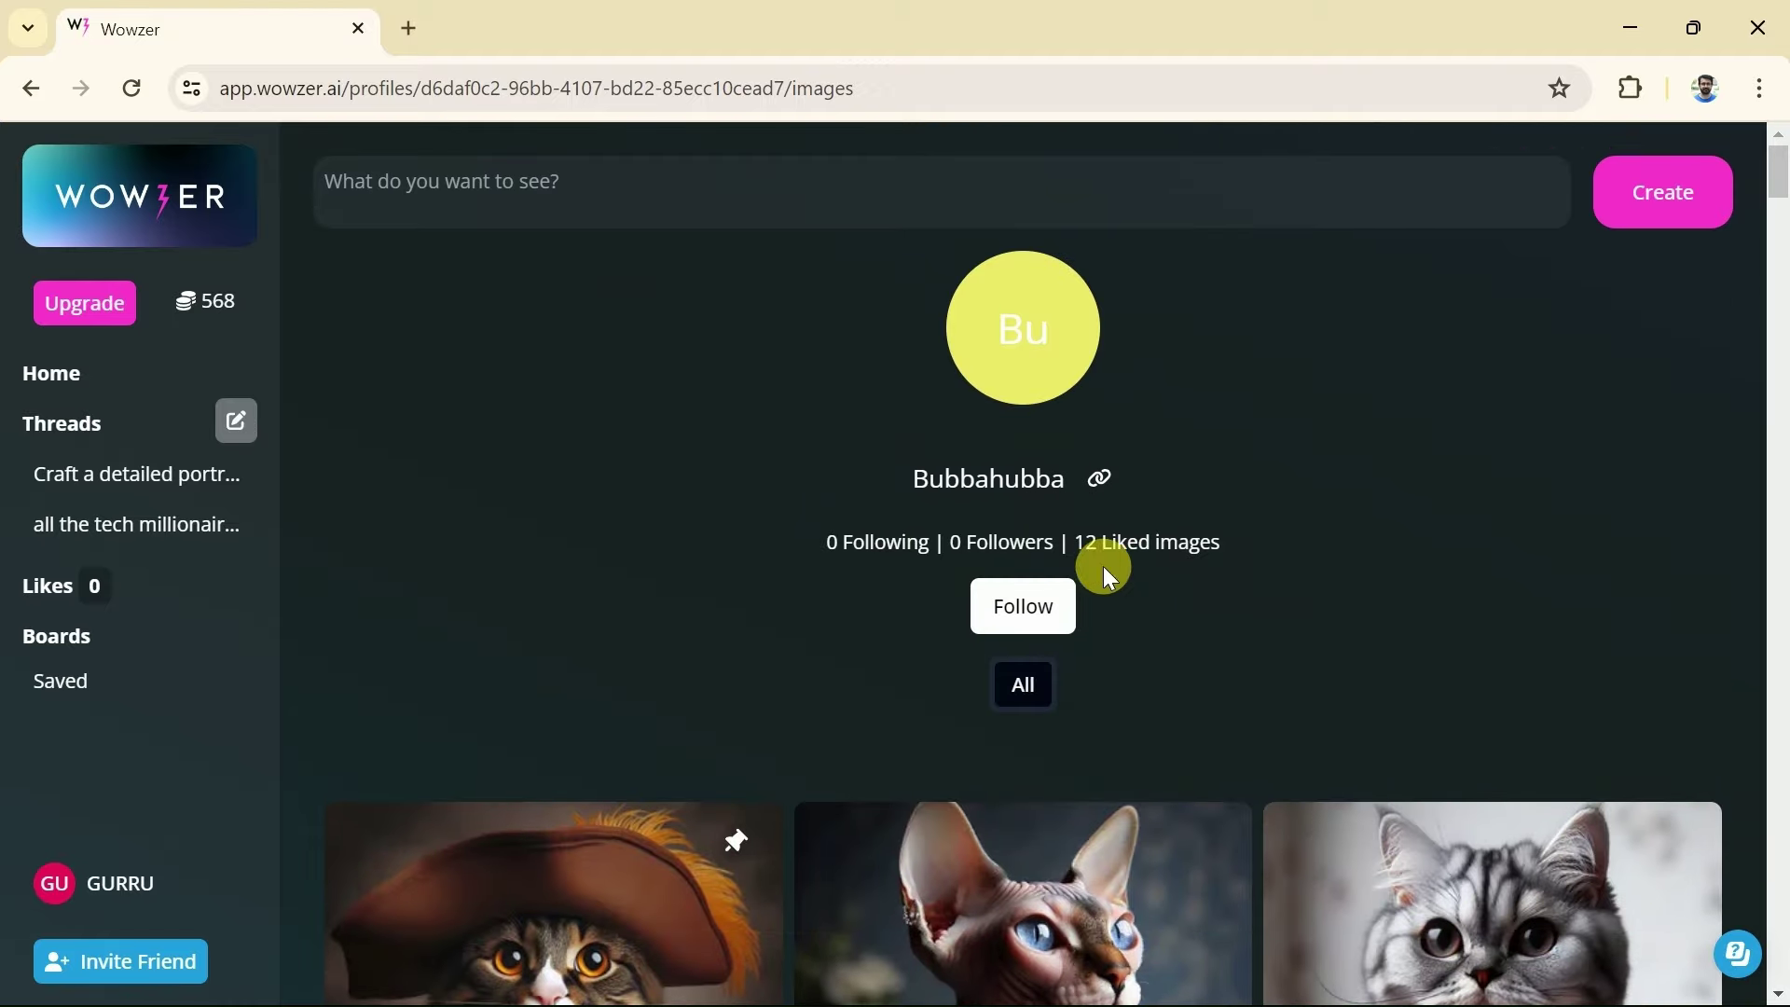
{"action": "left_click", "coordinate": [1057, 623]}
{"action": "left_click", "coordinate": [80, 699]}
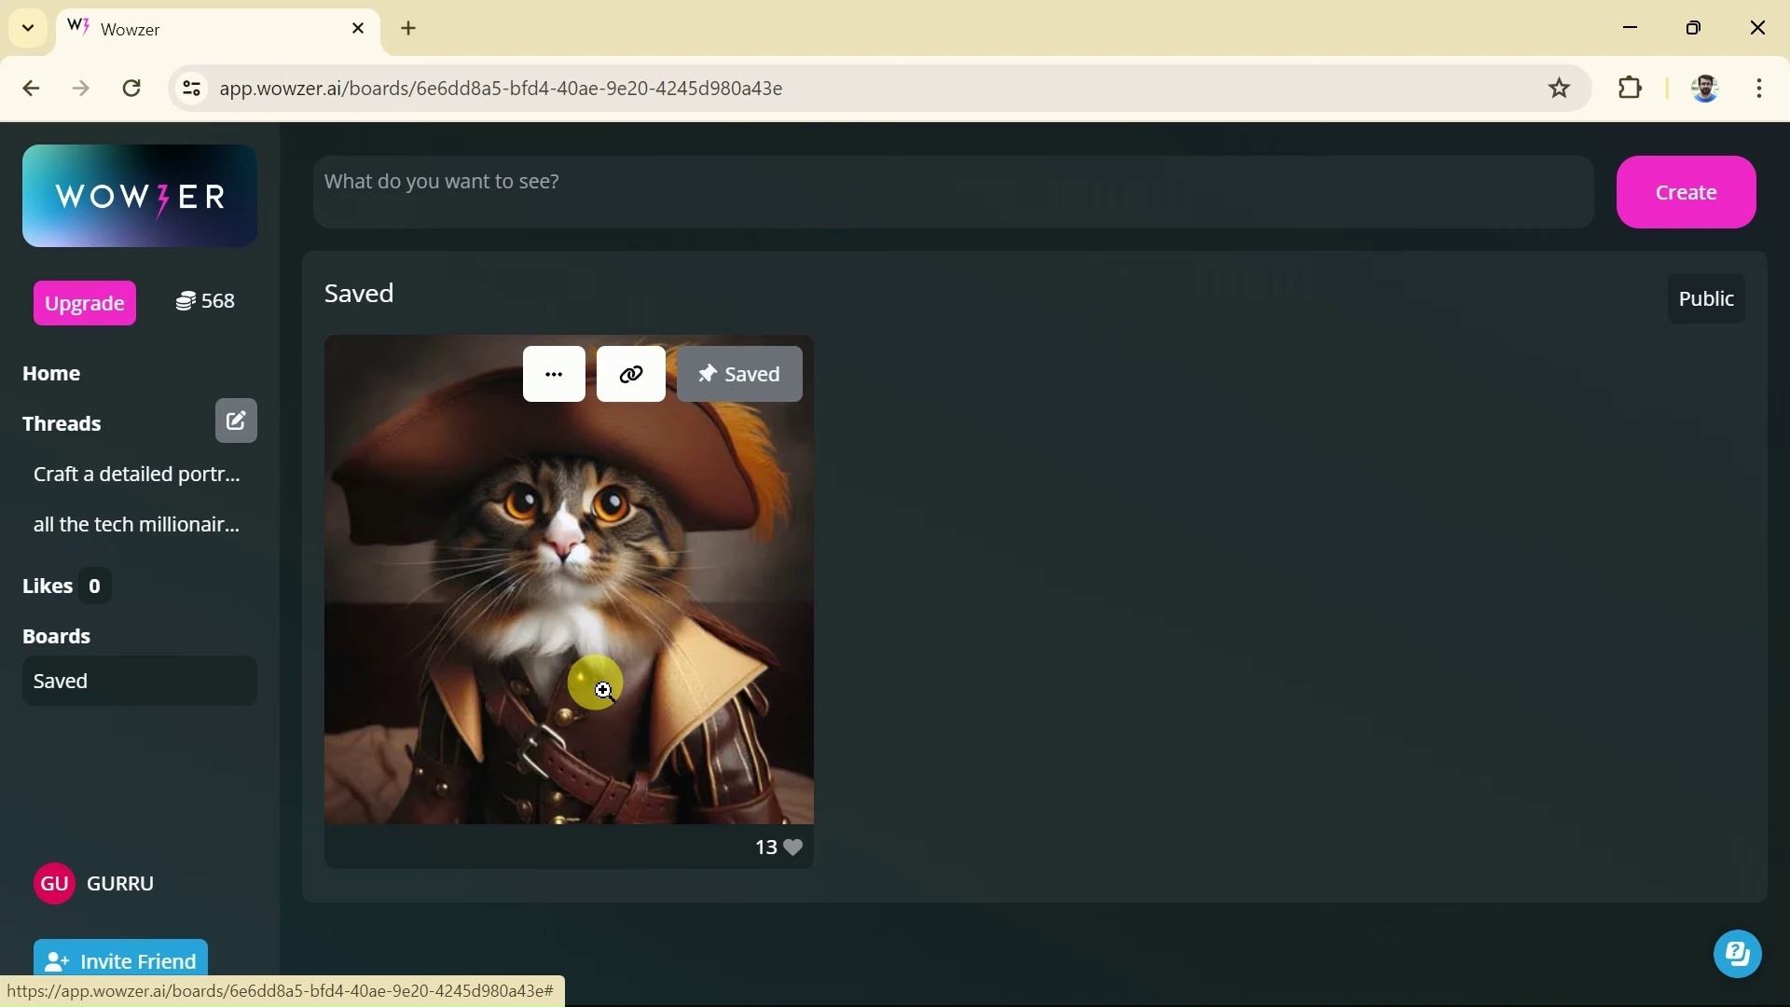
{"action": "left_click", "coordinate": [120, 428]}
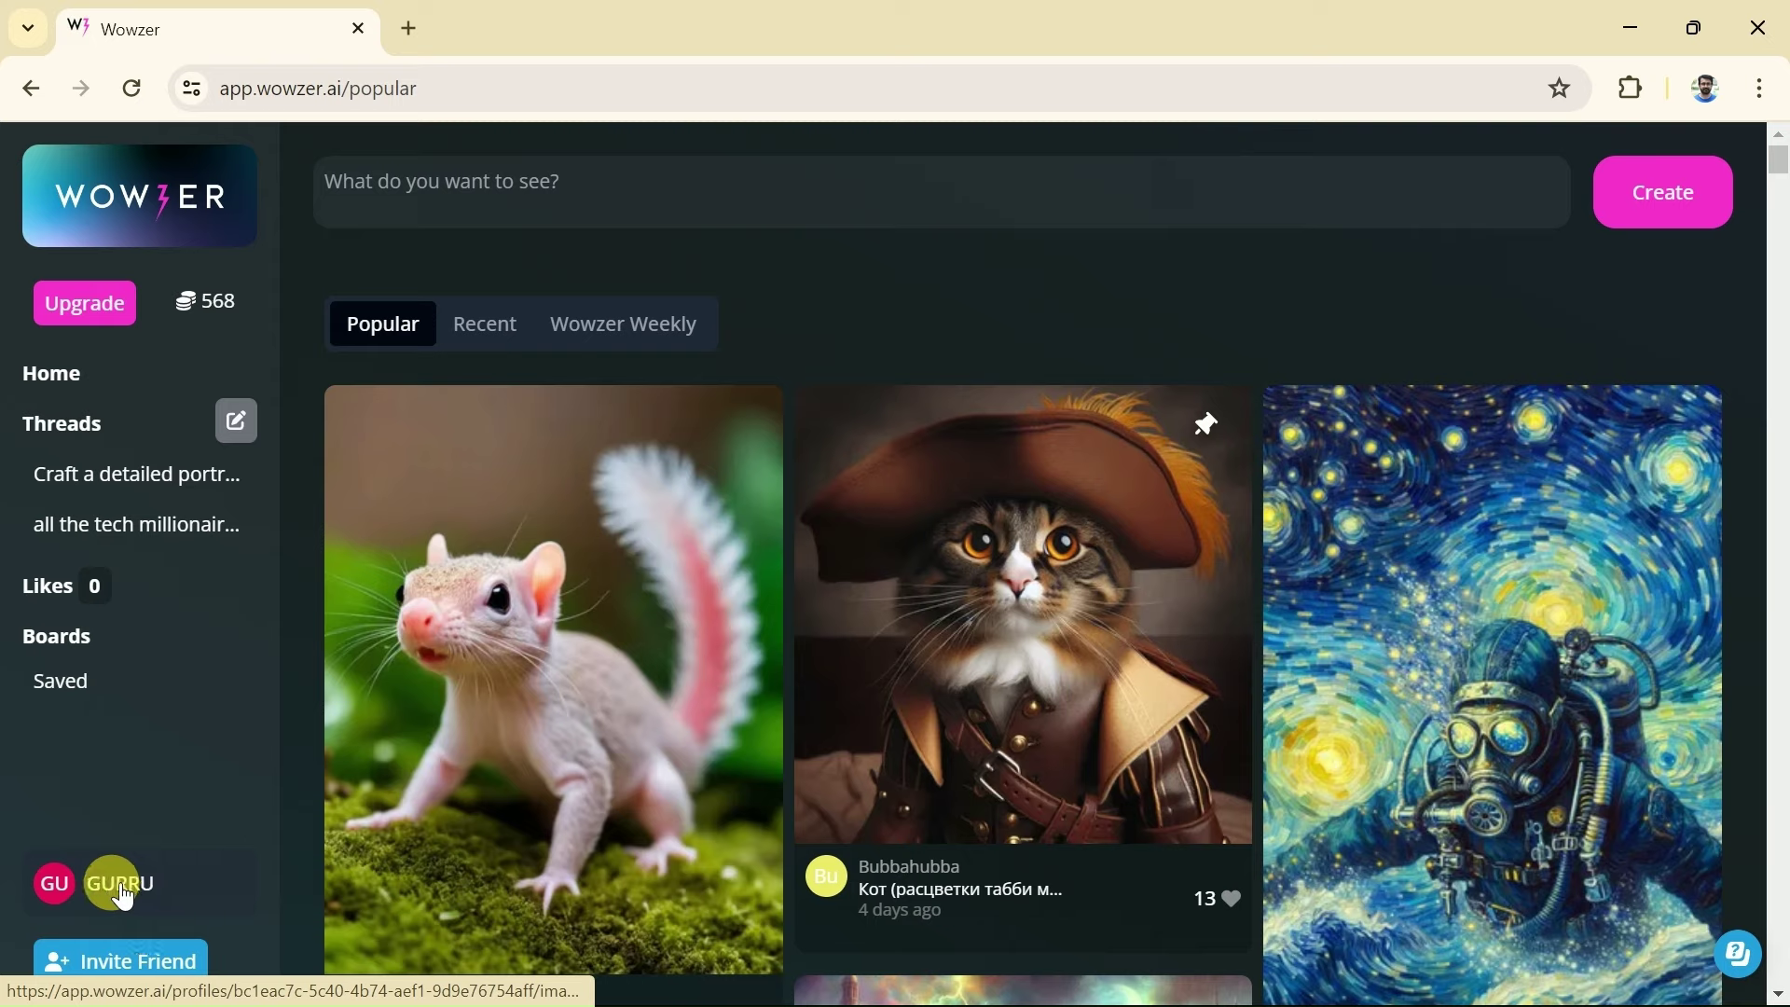
{"action": "left_click", "coordinate": [122, 895]}
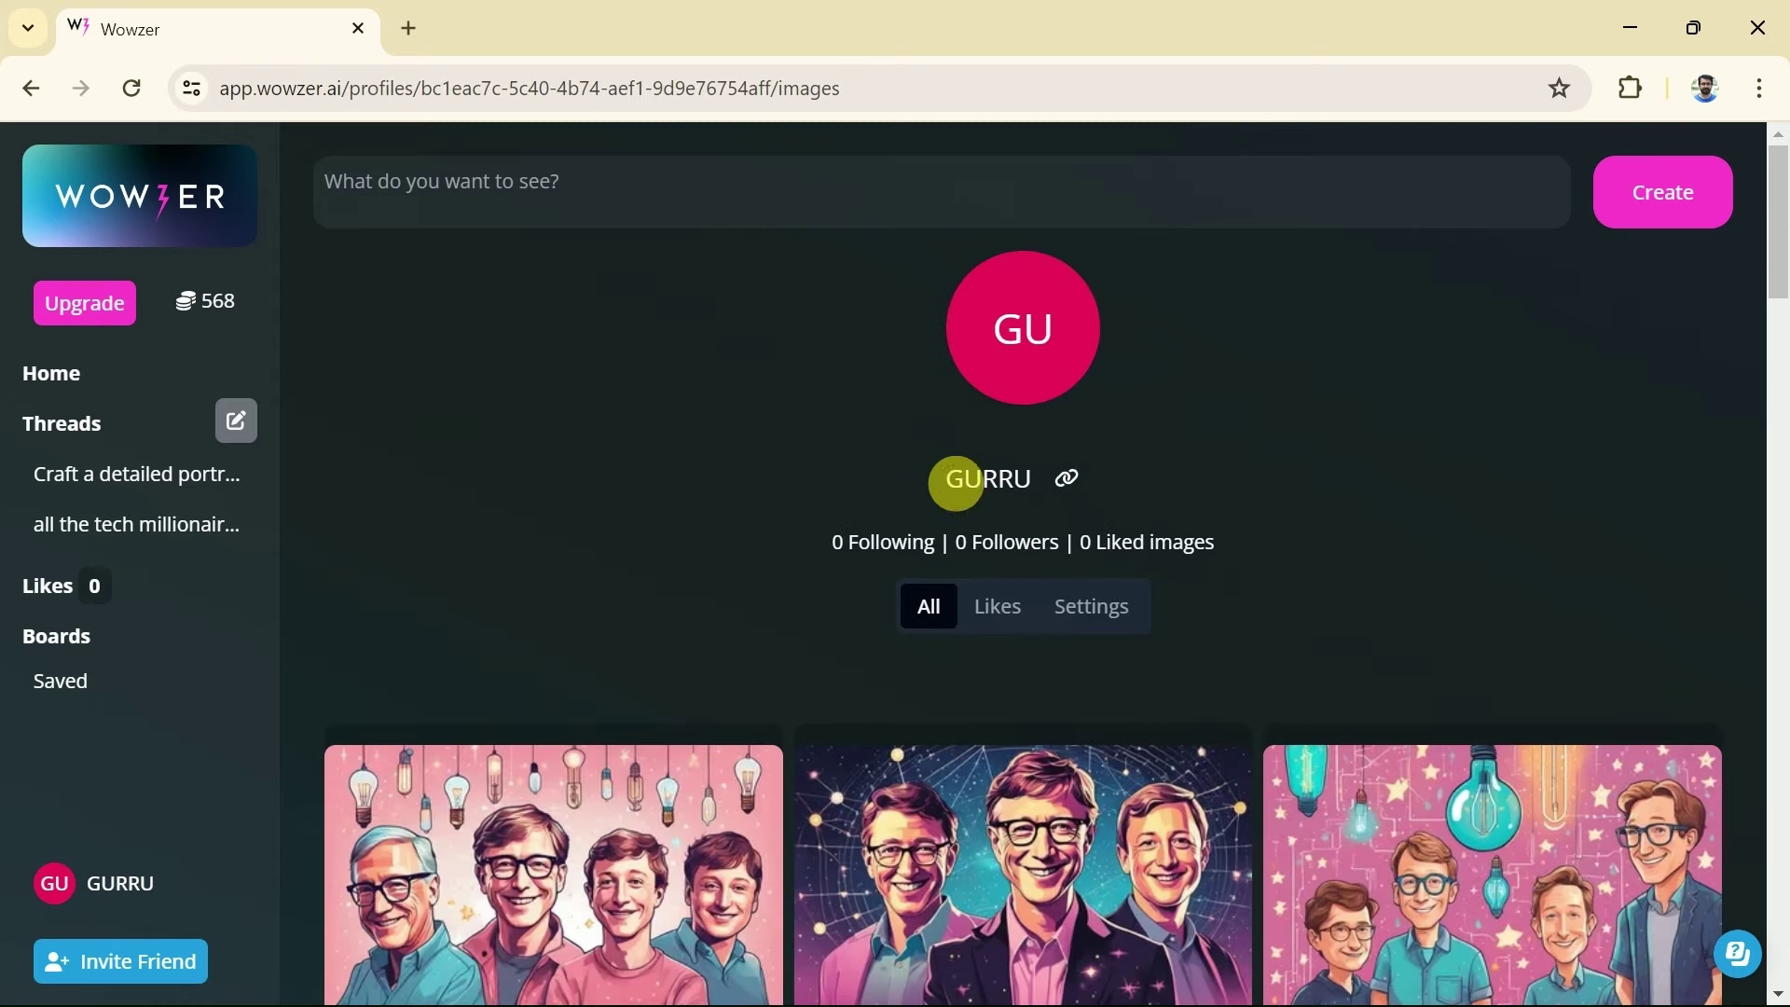
{"action": "double_click", "coordinate": [968, 494]}
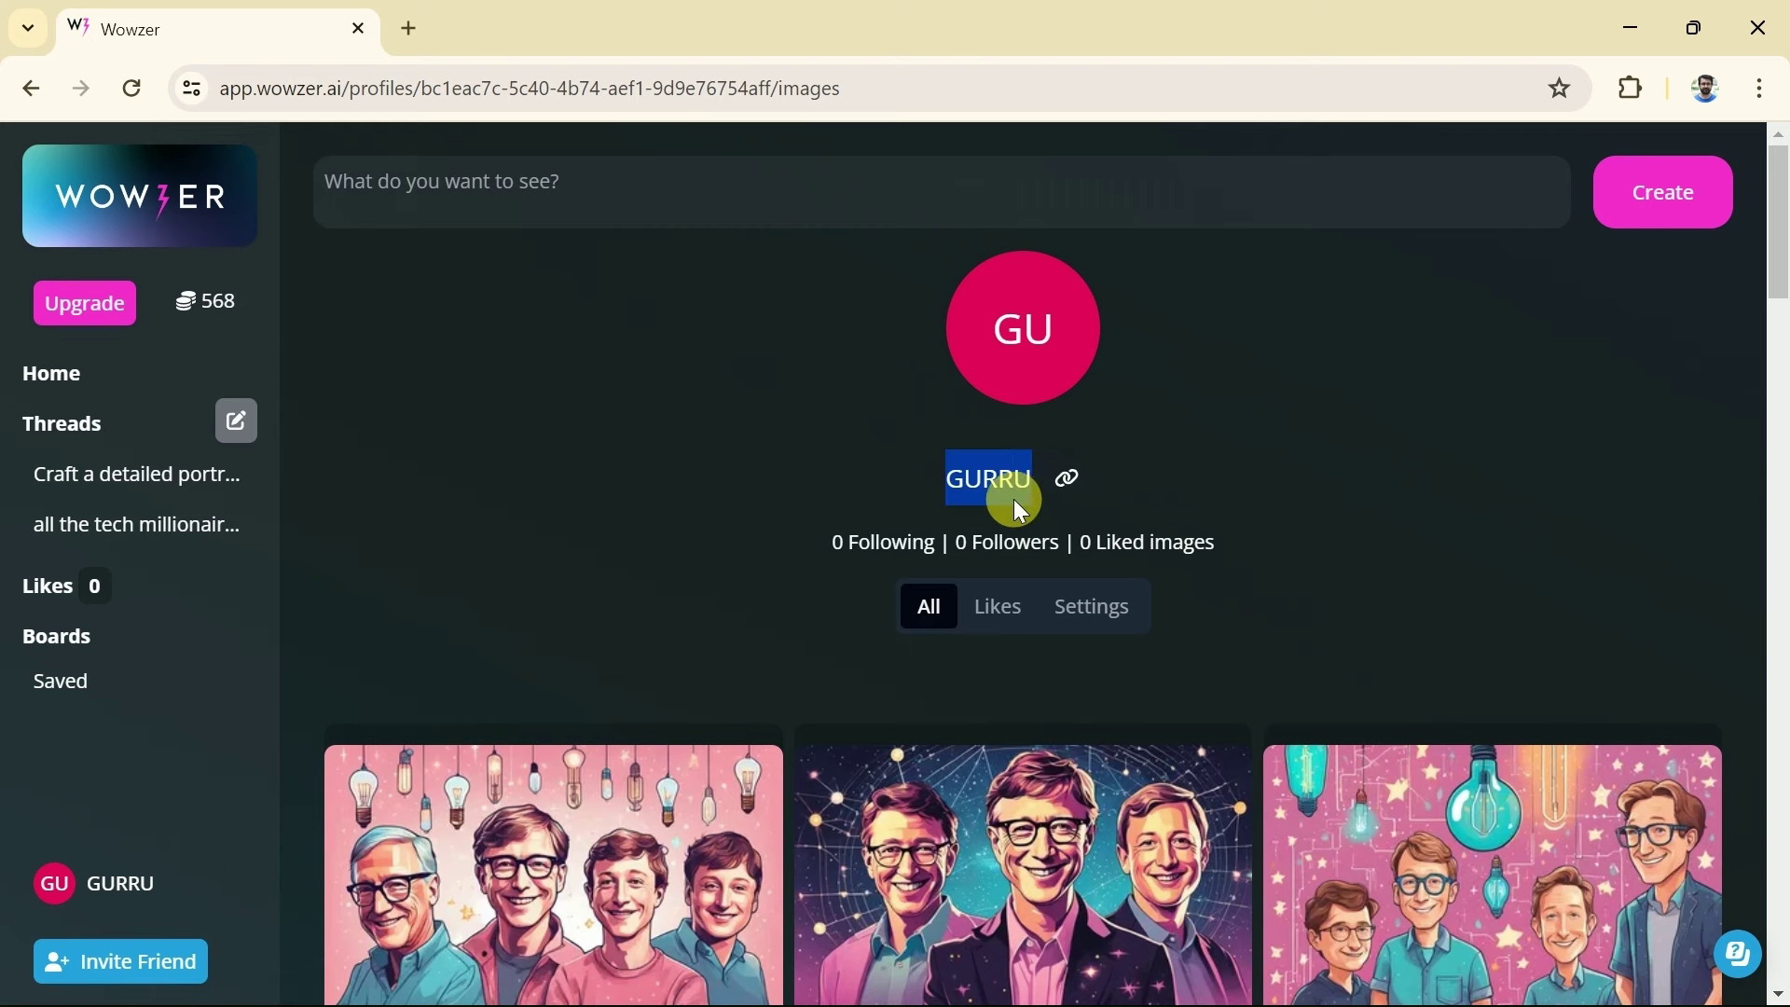
{"action": "left_click", "coordinate": [1015, 500]}
{"action": "mouse_move", "coordinate": [1782, 268]}
{"action": "left_mouse_down"}
{"action": "mouse_move", "coordinate": [1779, 996]}
{"action": "mouse_move", "coordinate": [1776, 280]}
{"action": "left_mouse_up"}
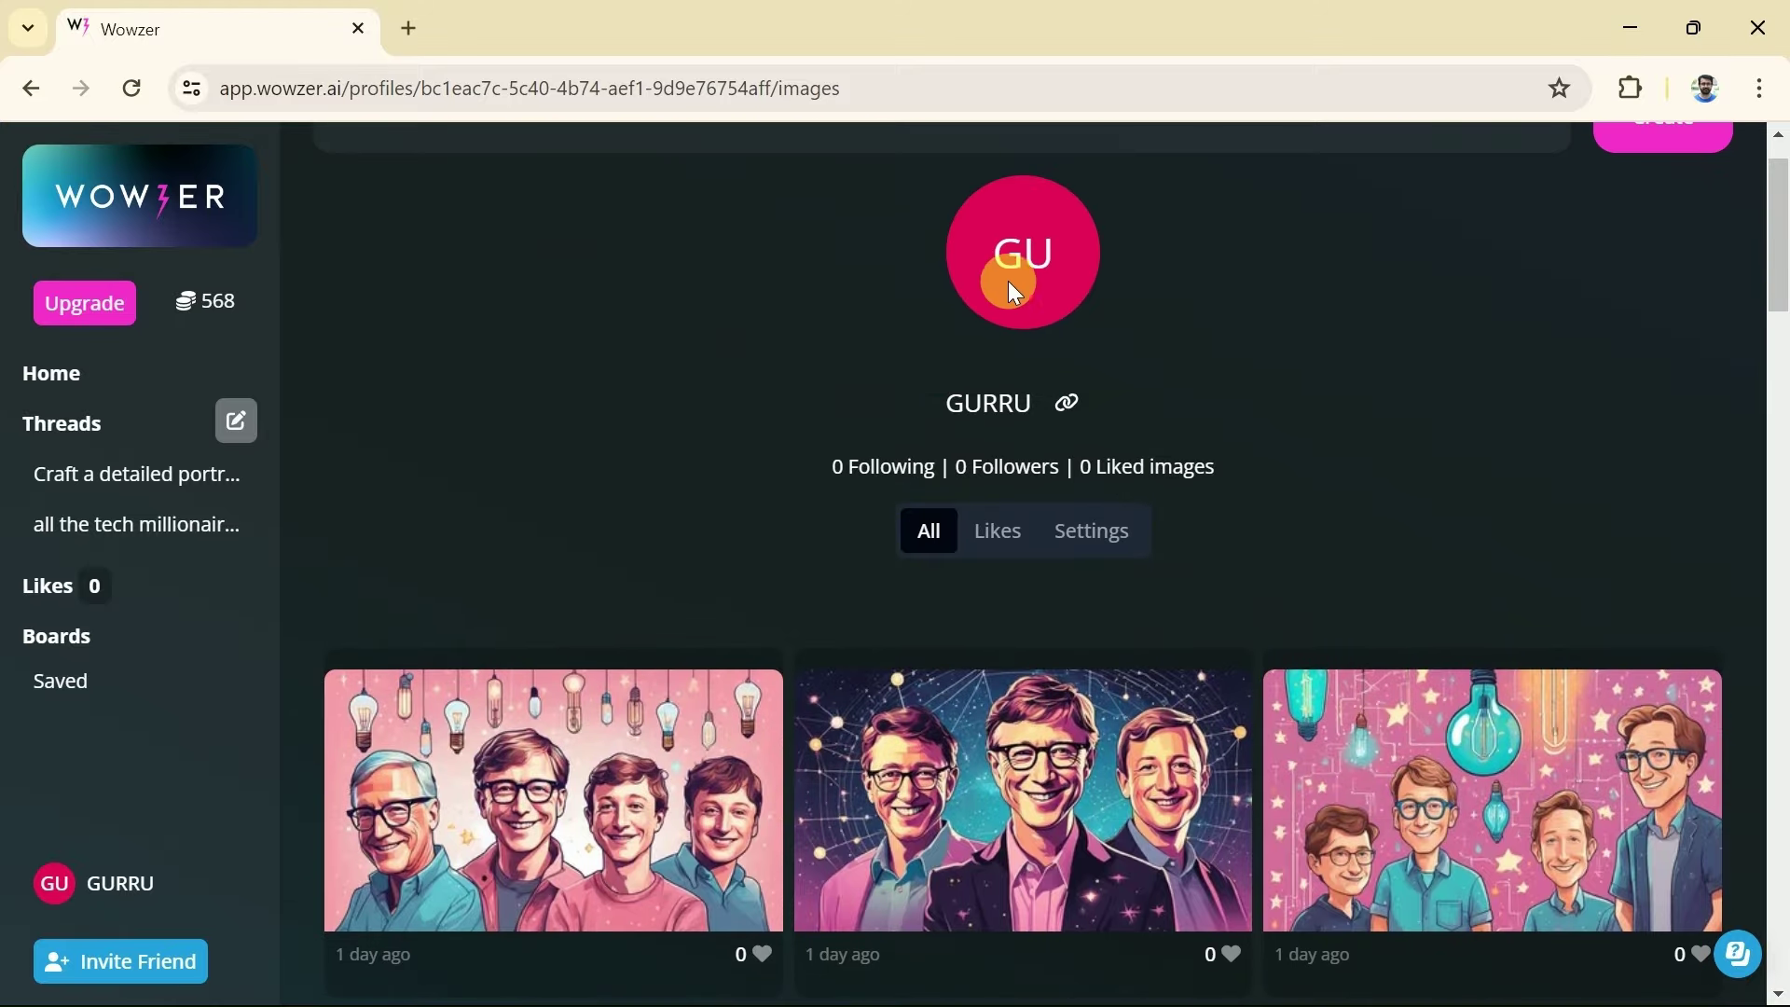
{"action": "left_click", "coordinate": [54, 382]}
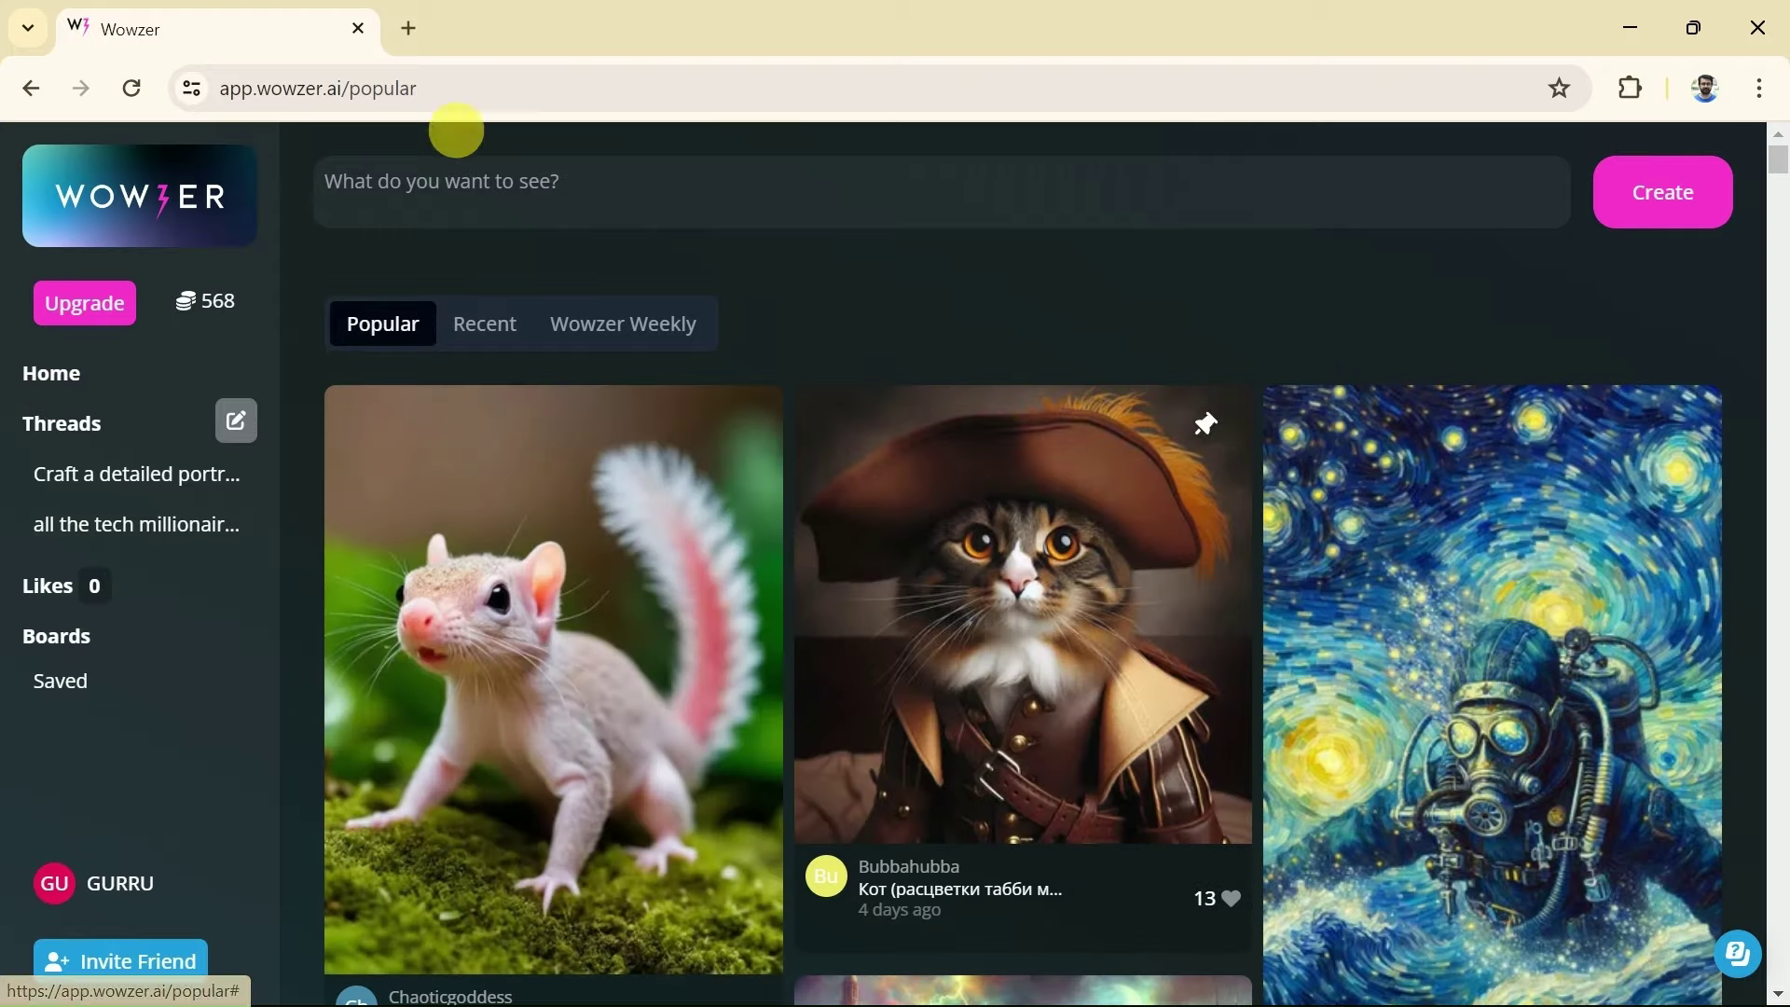
Step: Expand the prompt box and paste in the tech-tycoon portrait prompt
{"action": "left_click", "coordinate": [414, 198]}
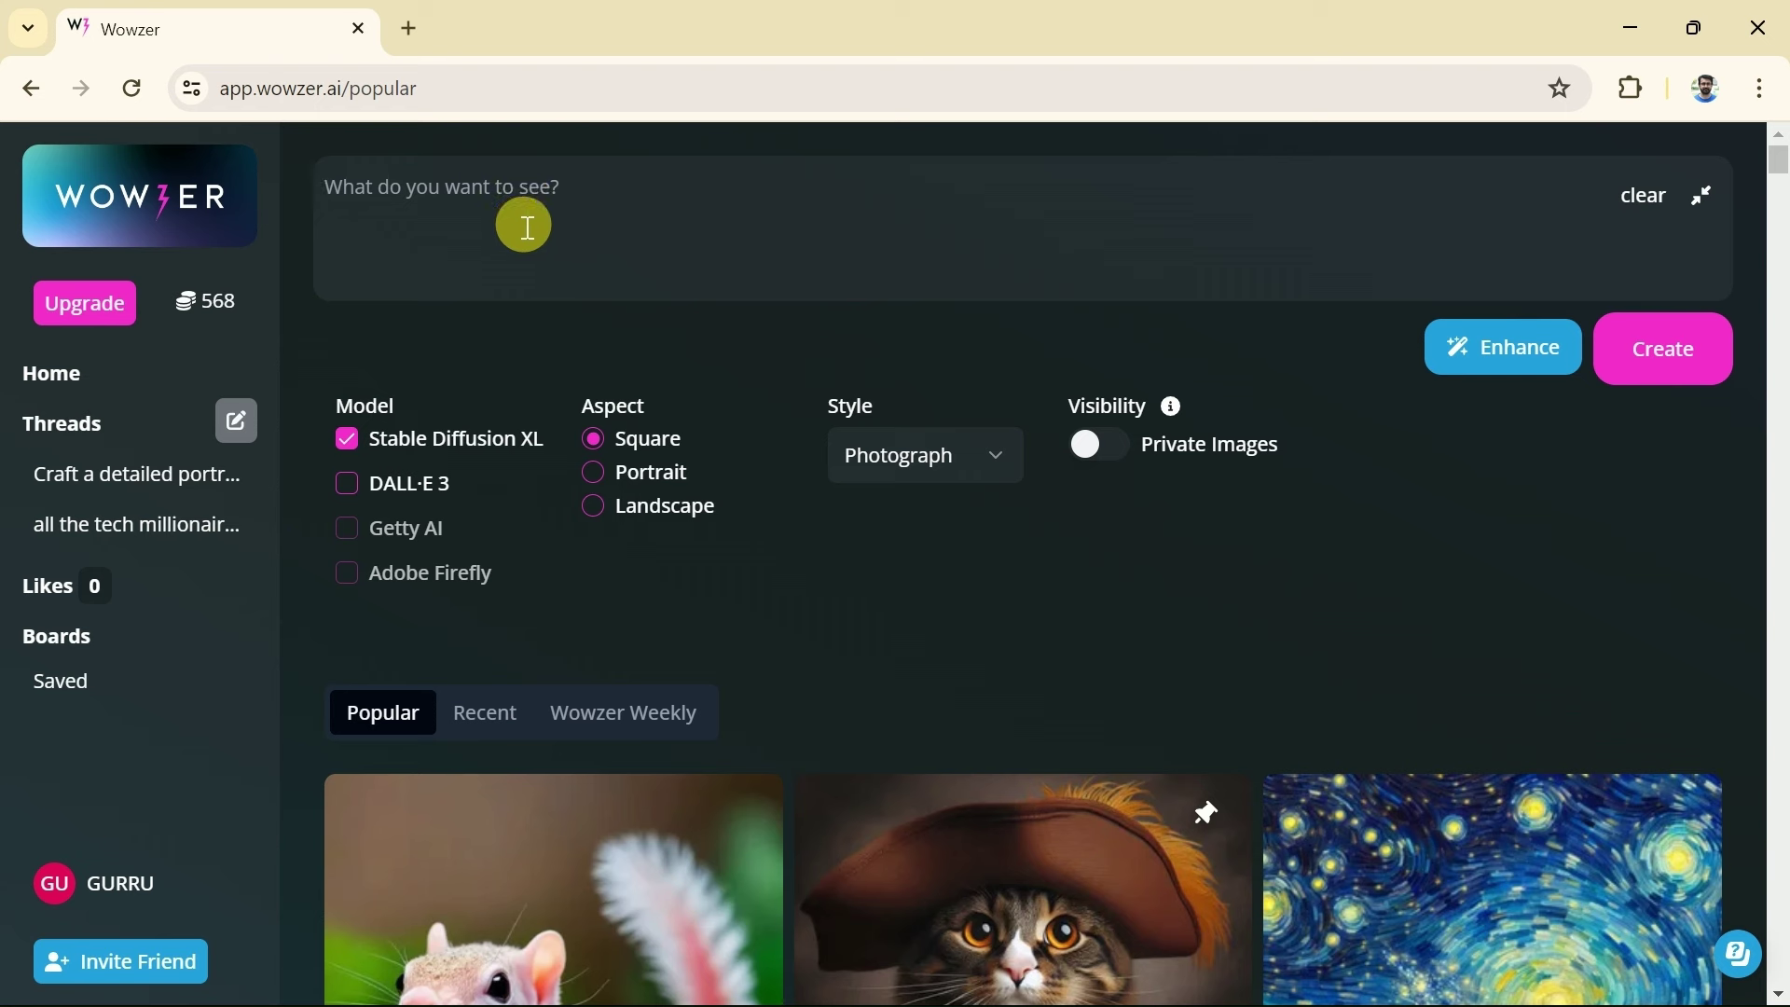
{"action": "key", "text": "Return"}
{"action": "type", "text": "Craft a detailed portrait of tech tycoons Bill Gates, Jeff Bezos, Elon Musk, and Mark Zuckerberg bathed in dimmed Edison bulb warmth under a digital constellation of their creations."}
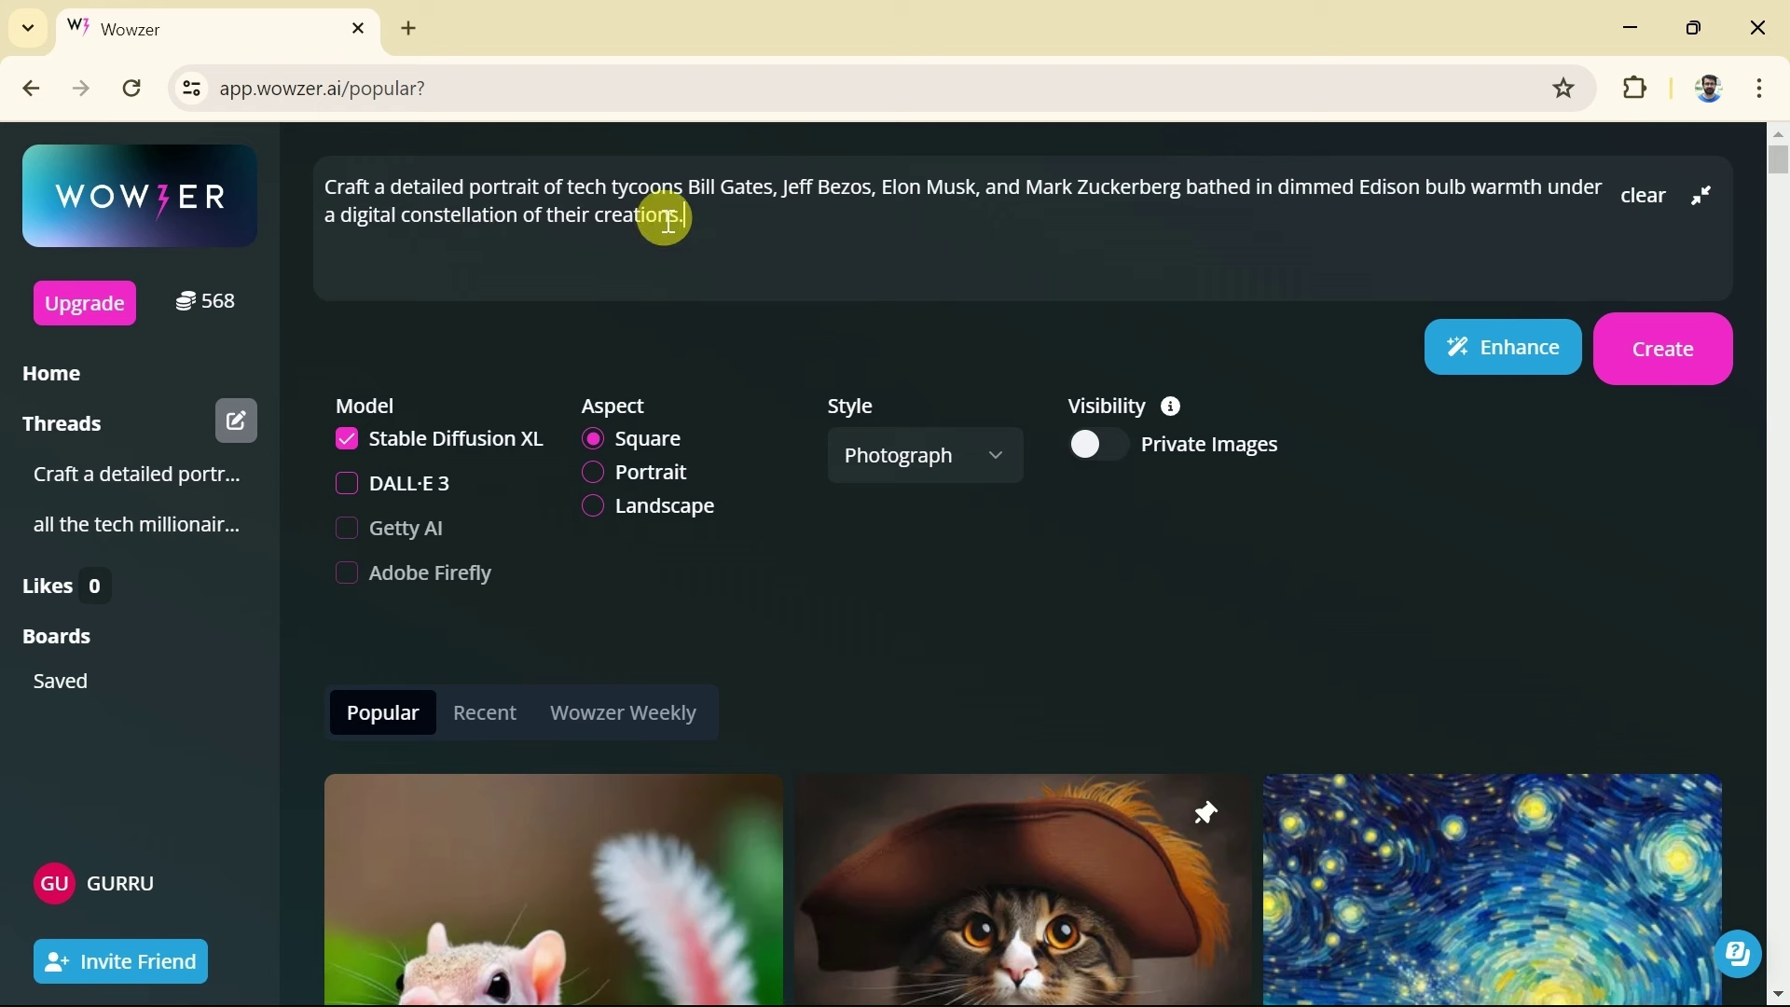
{"action": "left_click_drag", "start_coordinate": [582, 197], "coordinate": [1013, 207]}
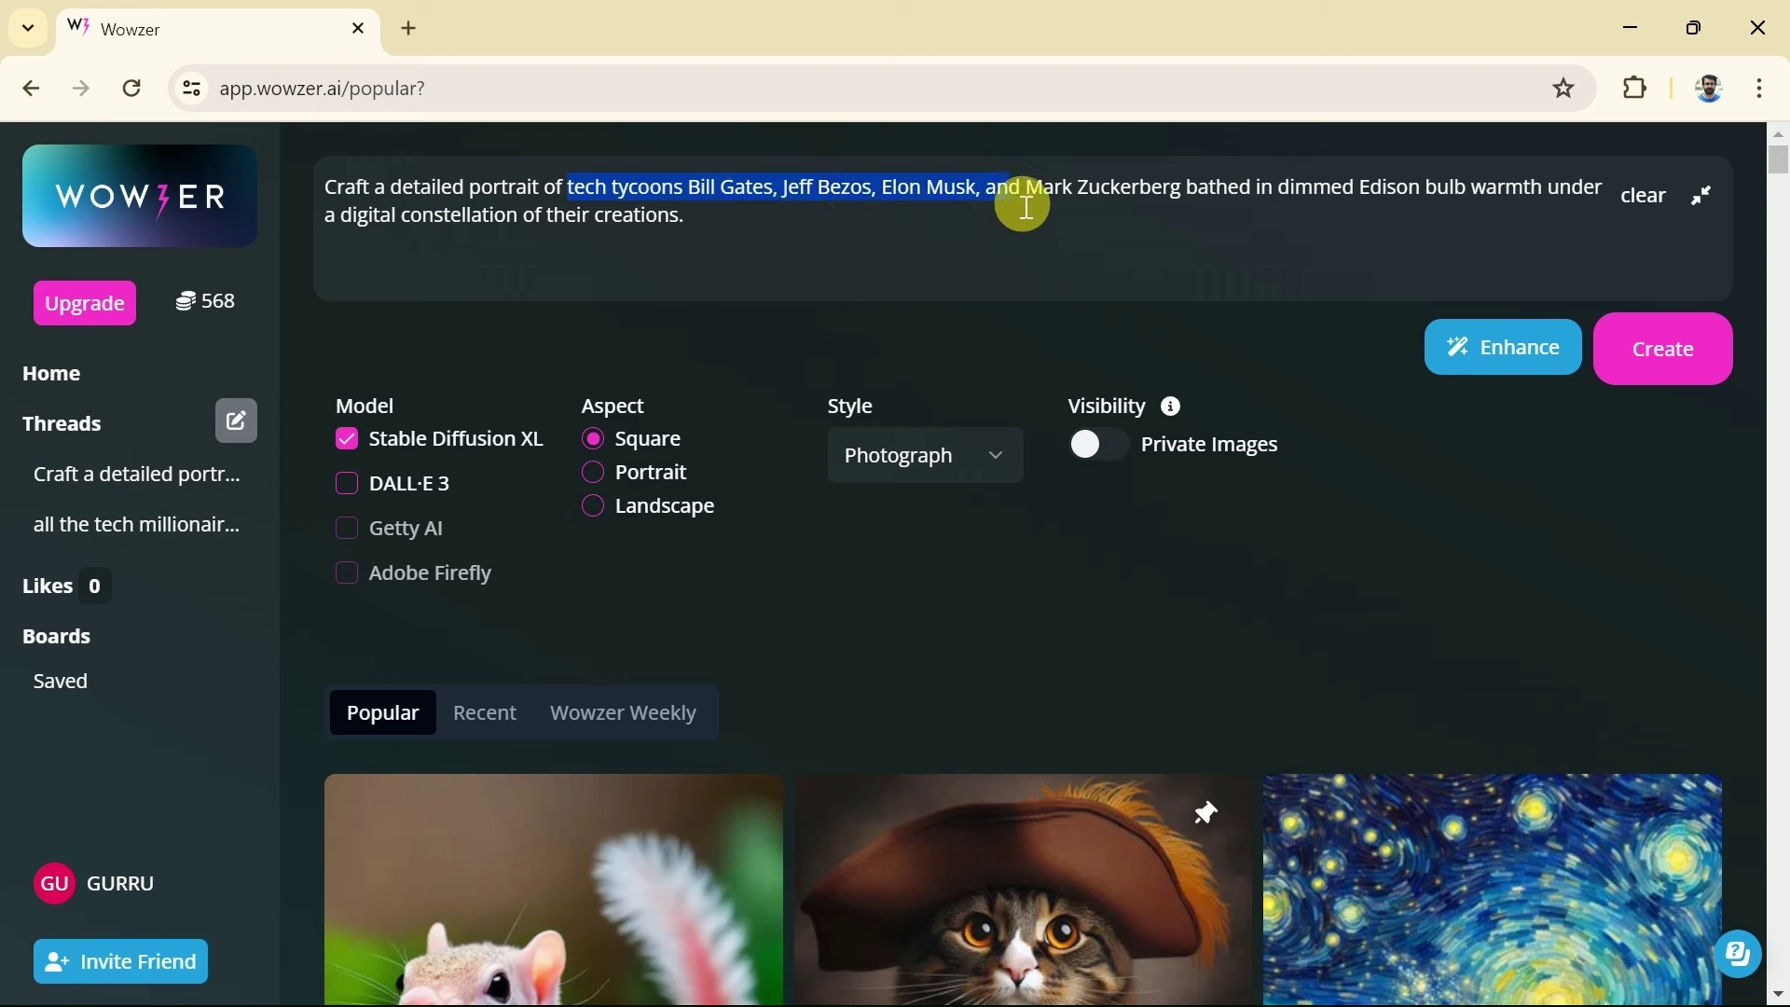
{"action": "left_click", "coordinate": [1029, 201]}
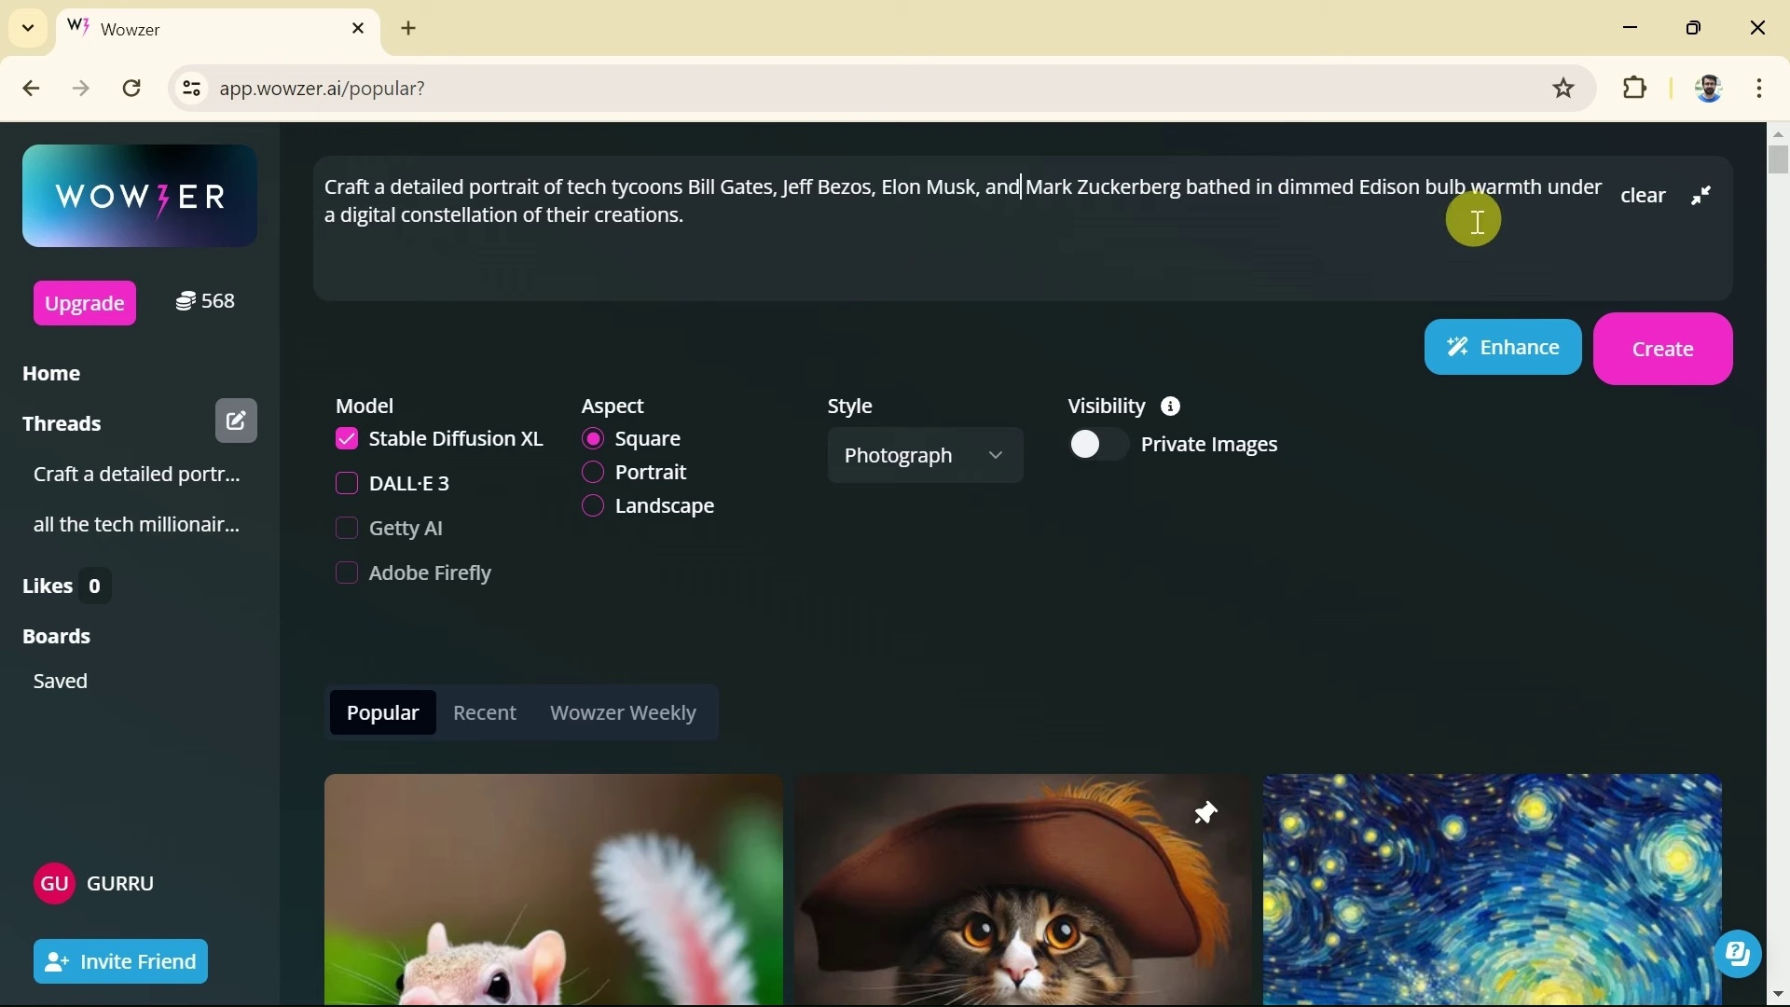
{"action": "left_click", "coordinate": [743, 235]}
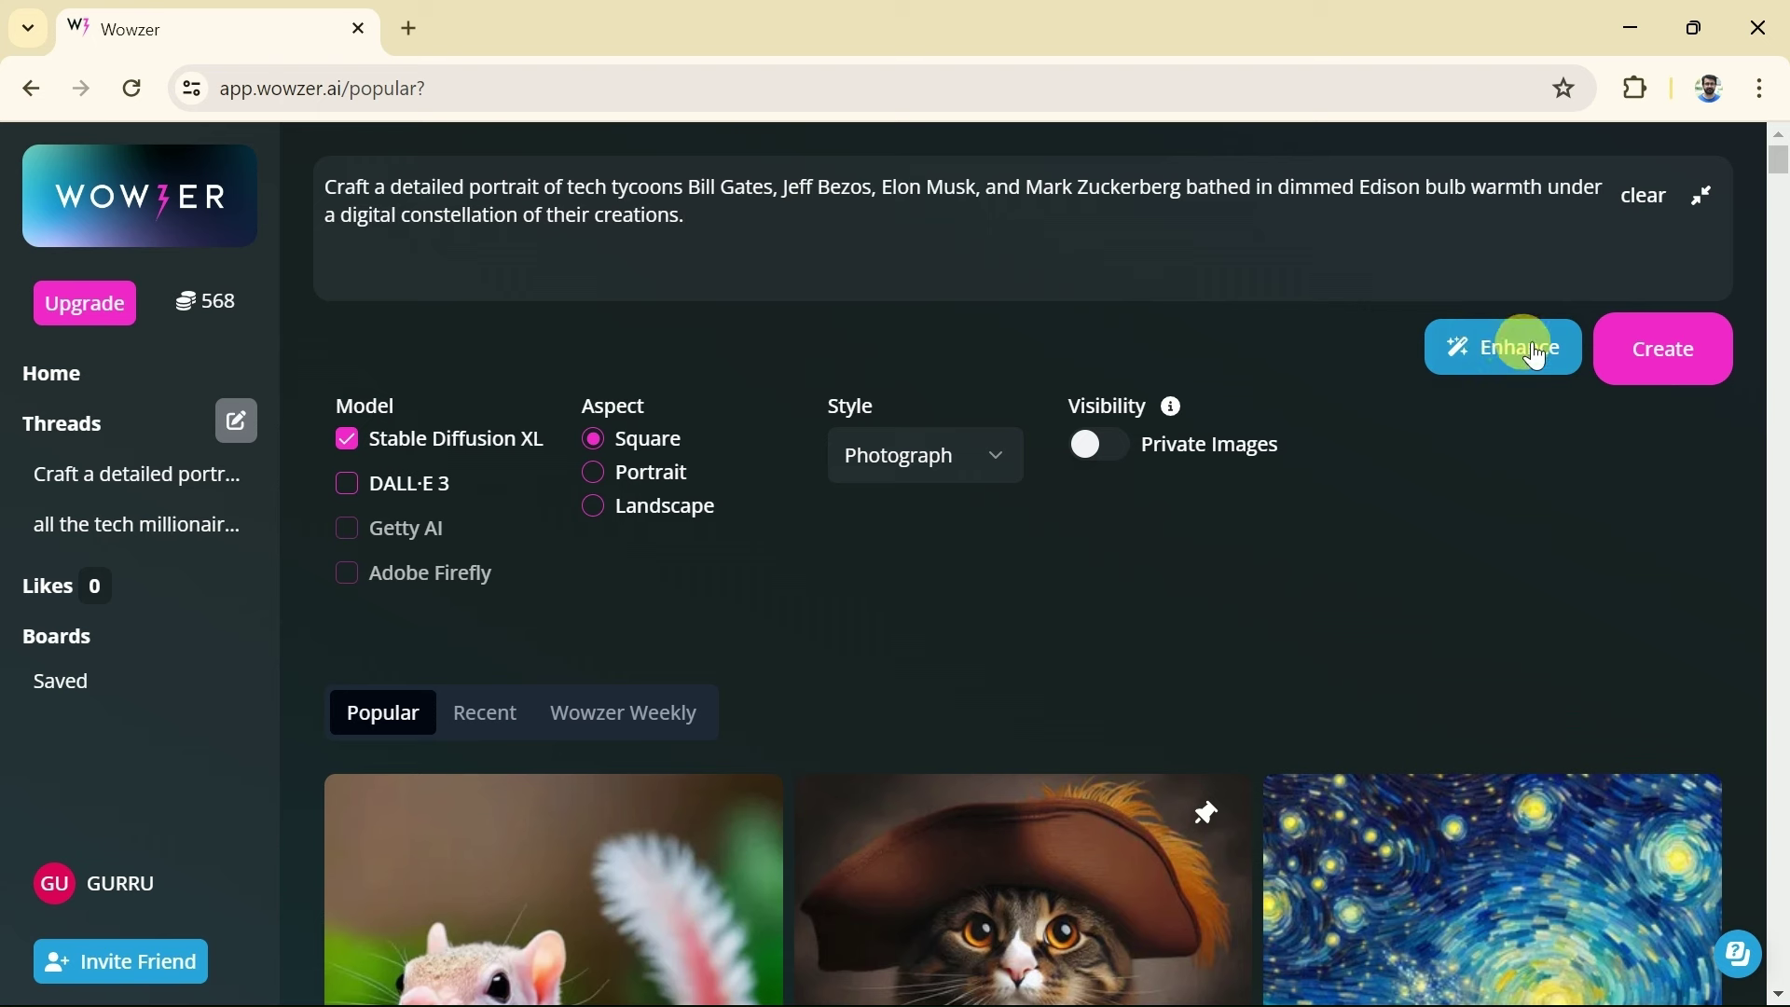
Step: Enhance the prompt into a Renaissance-inspired tech visionaries portrait description
{"action": "left_click", "coordinate": [1501, 358]}
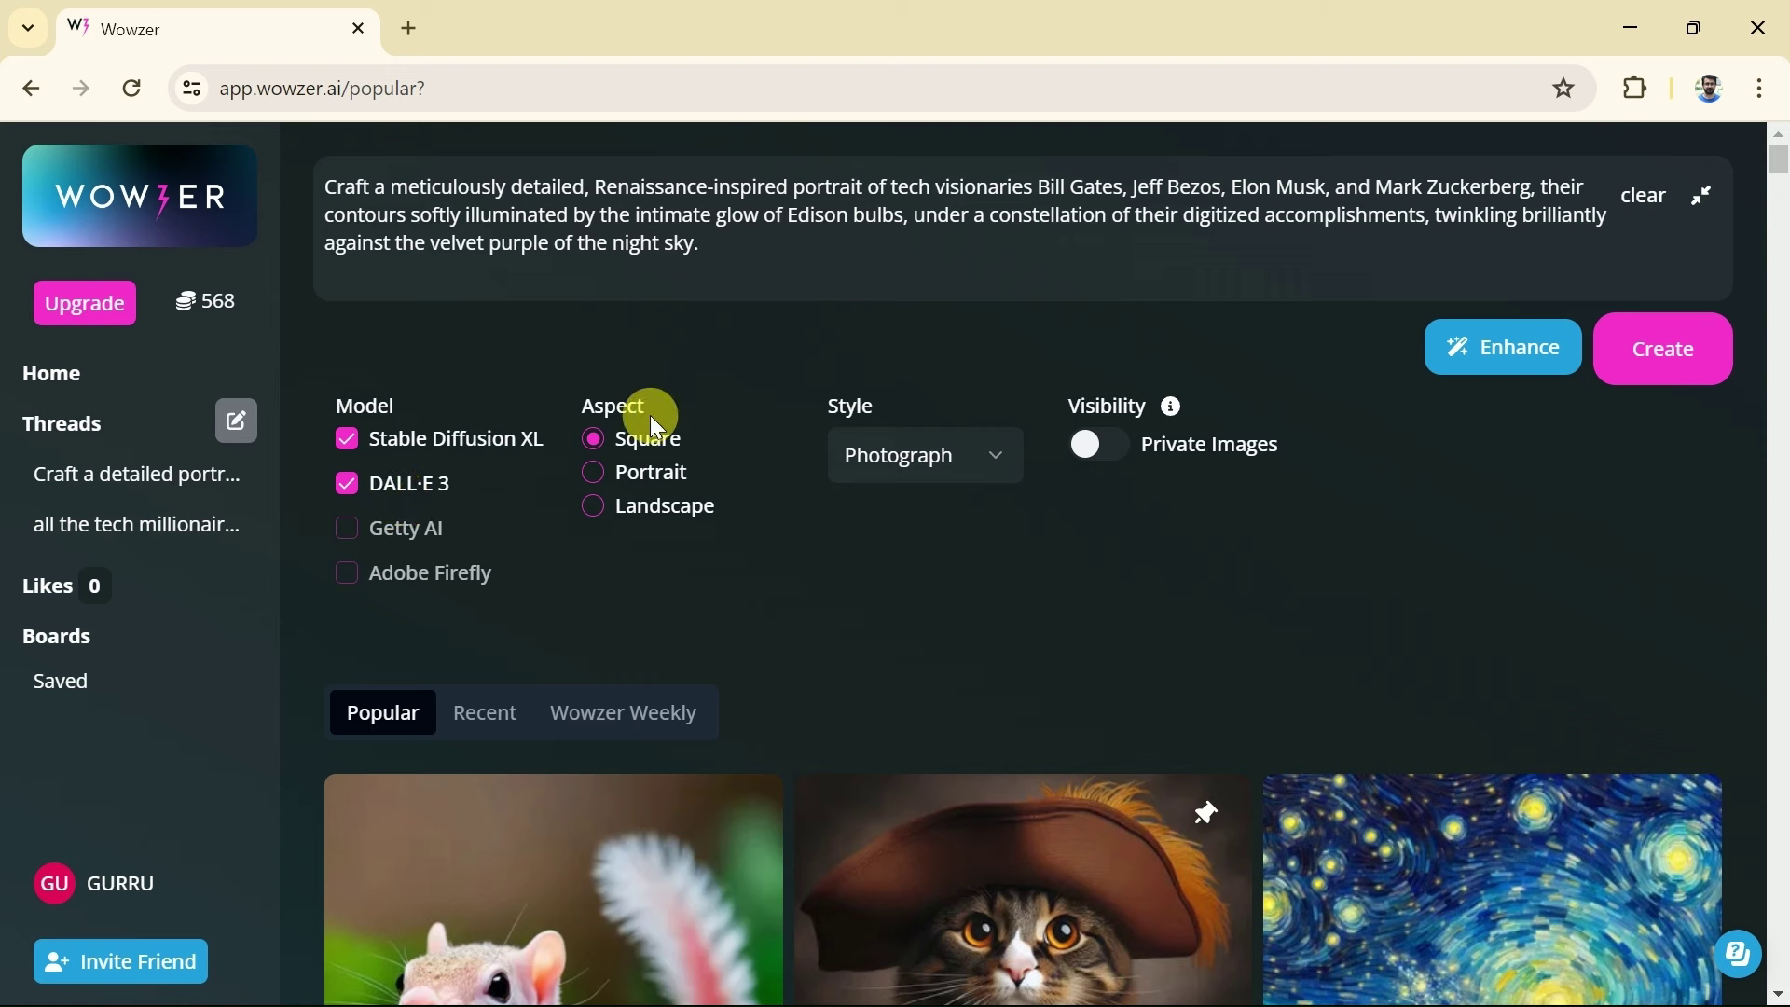
Step: Change the aspect from Square to Landscape, leaving the style on Photograph
{"action": "left_click", "coordinate": [634, 483]}
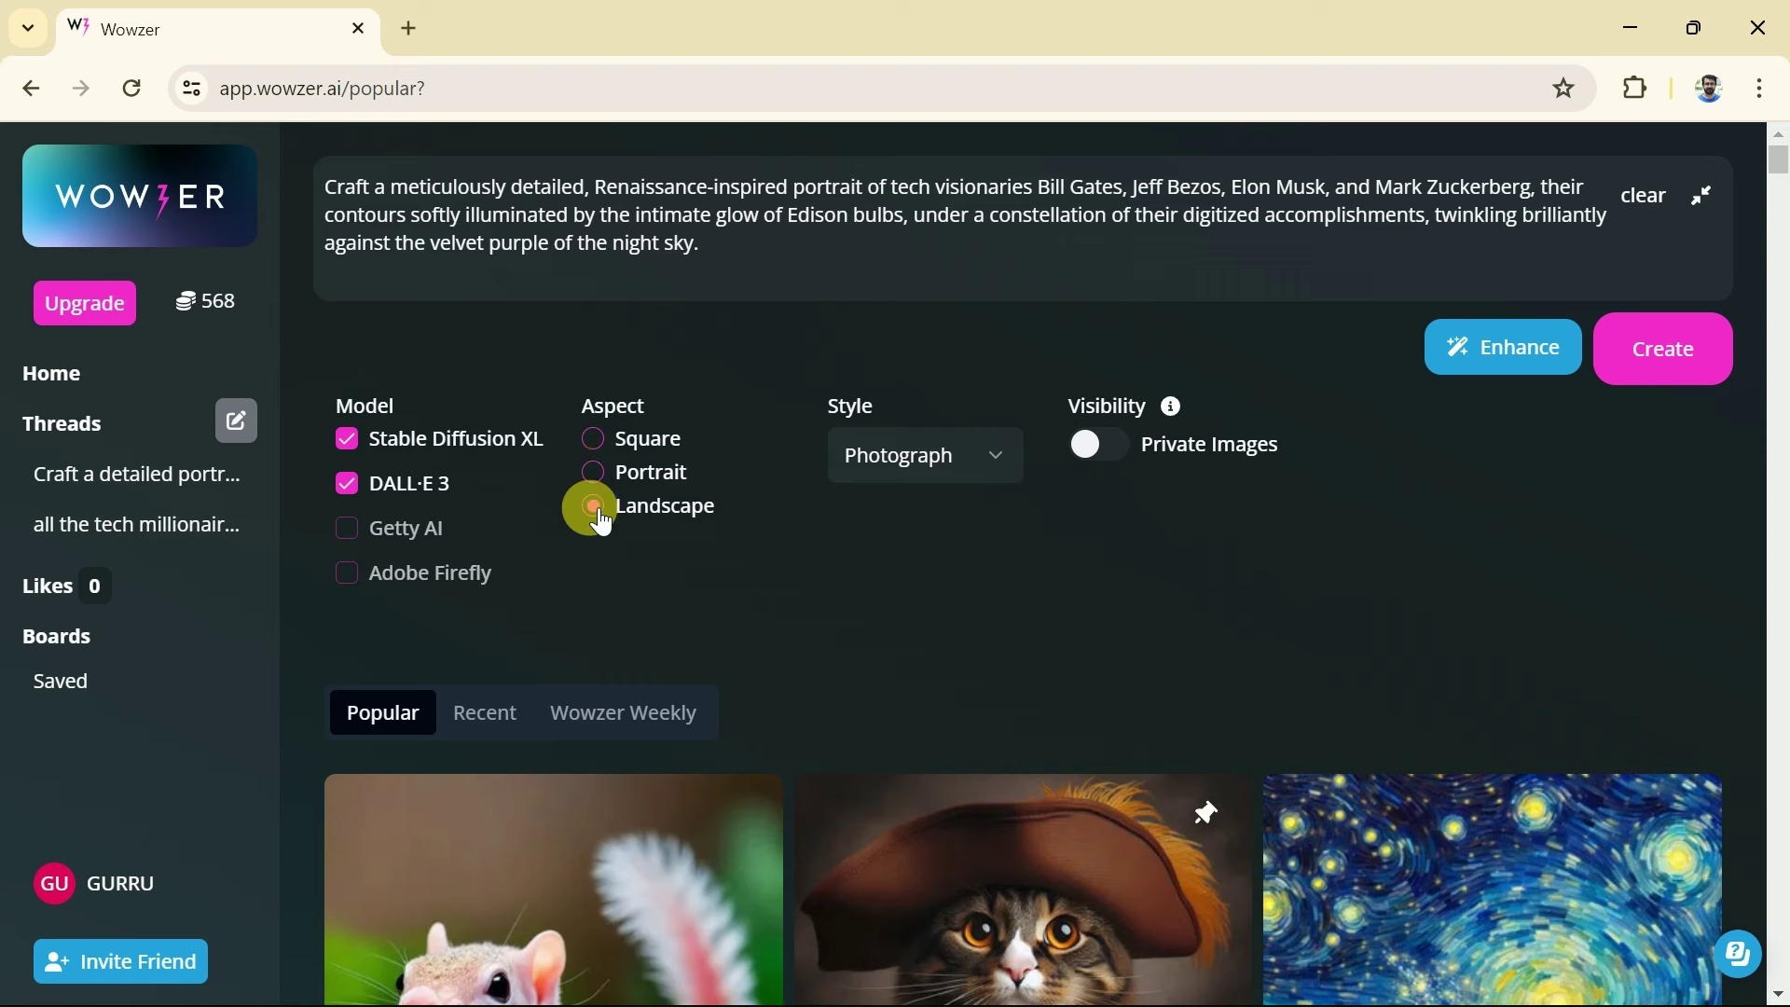
{"action": "left_click", "coordinate": [932, 471]}
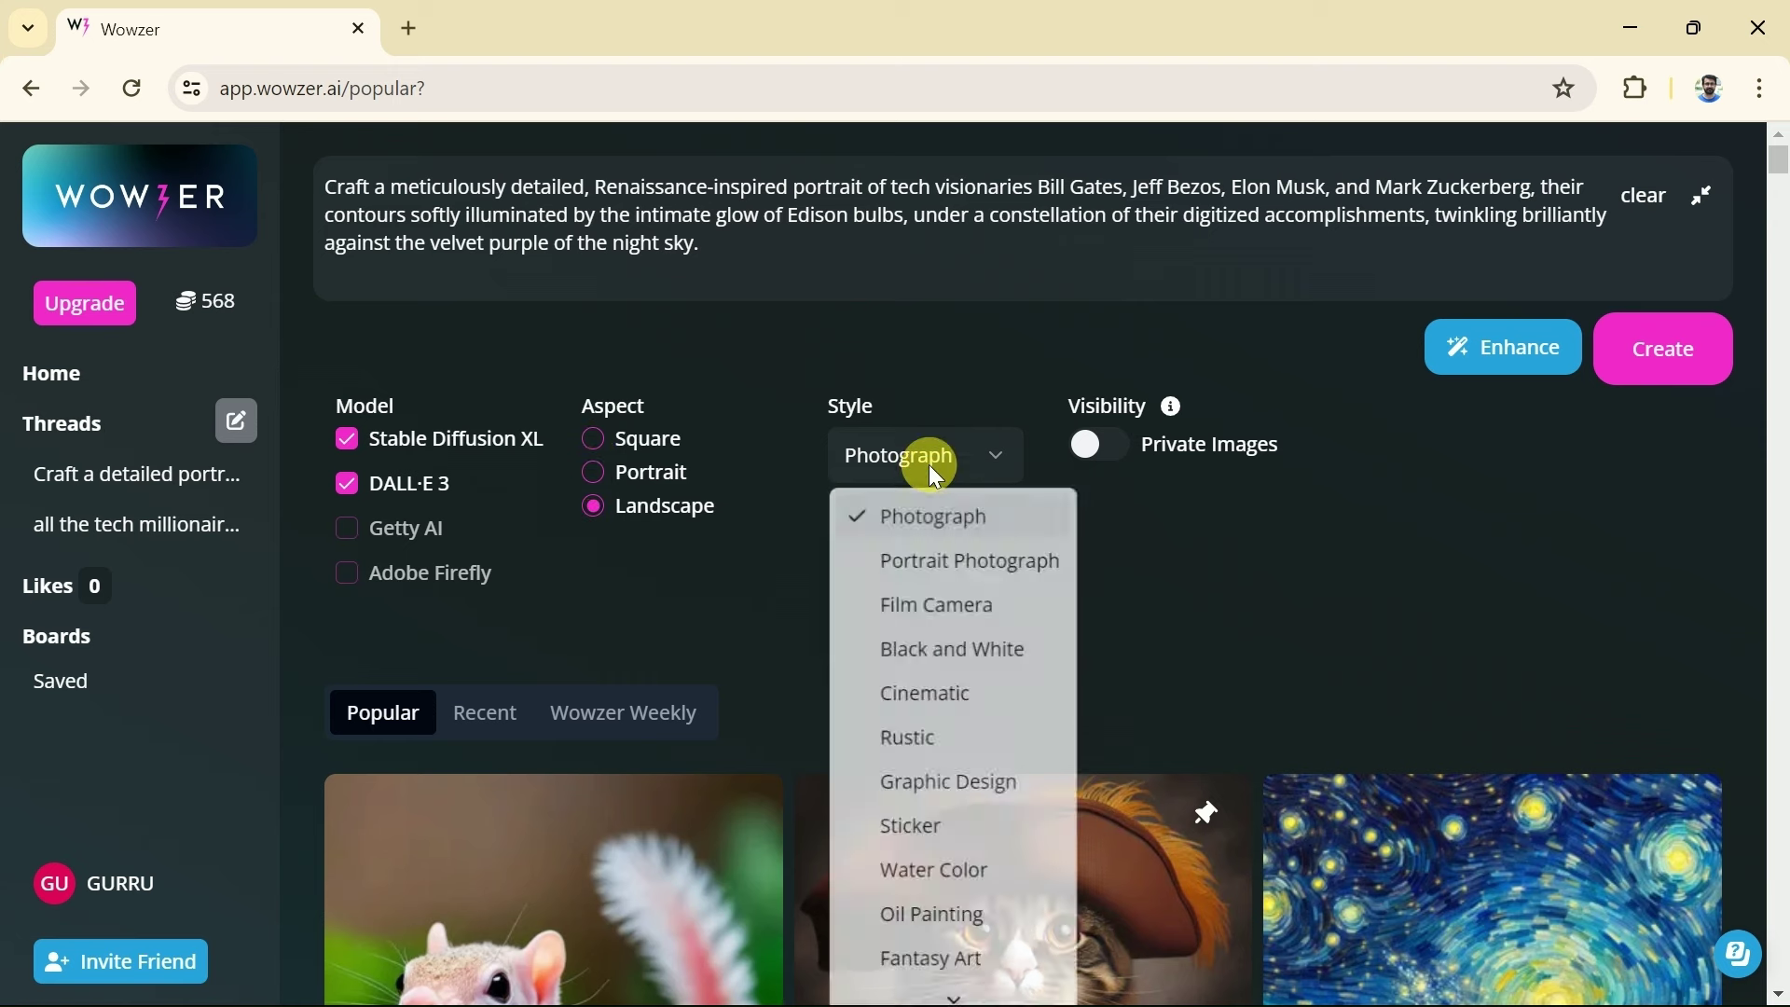
{"action": "scroll", "coordinate": [963, 559], "scroll_direction": "down", "scroll_amount": 3}
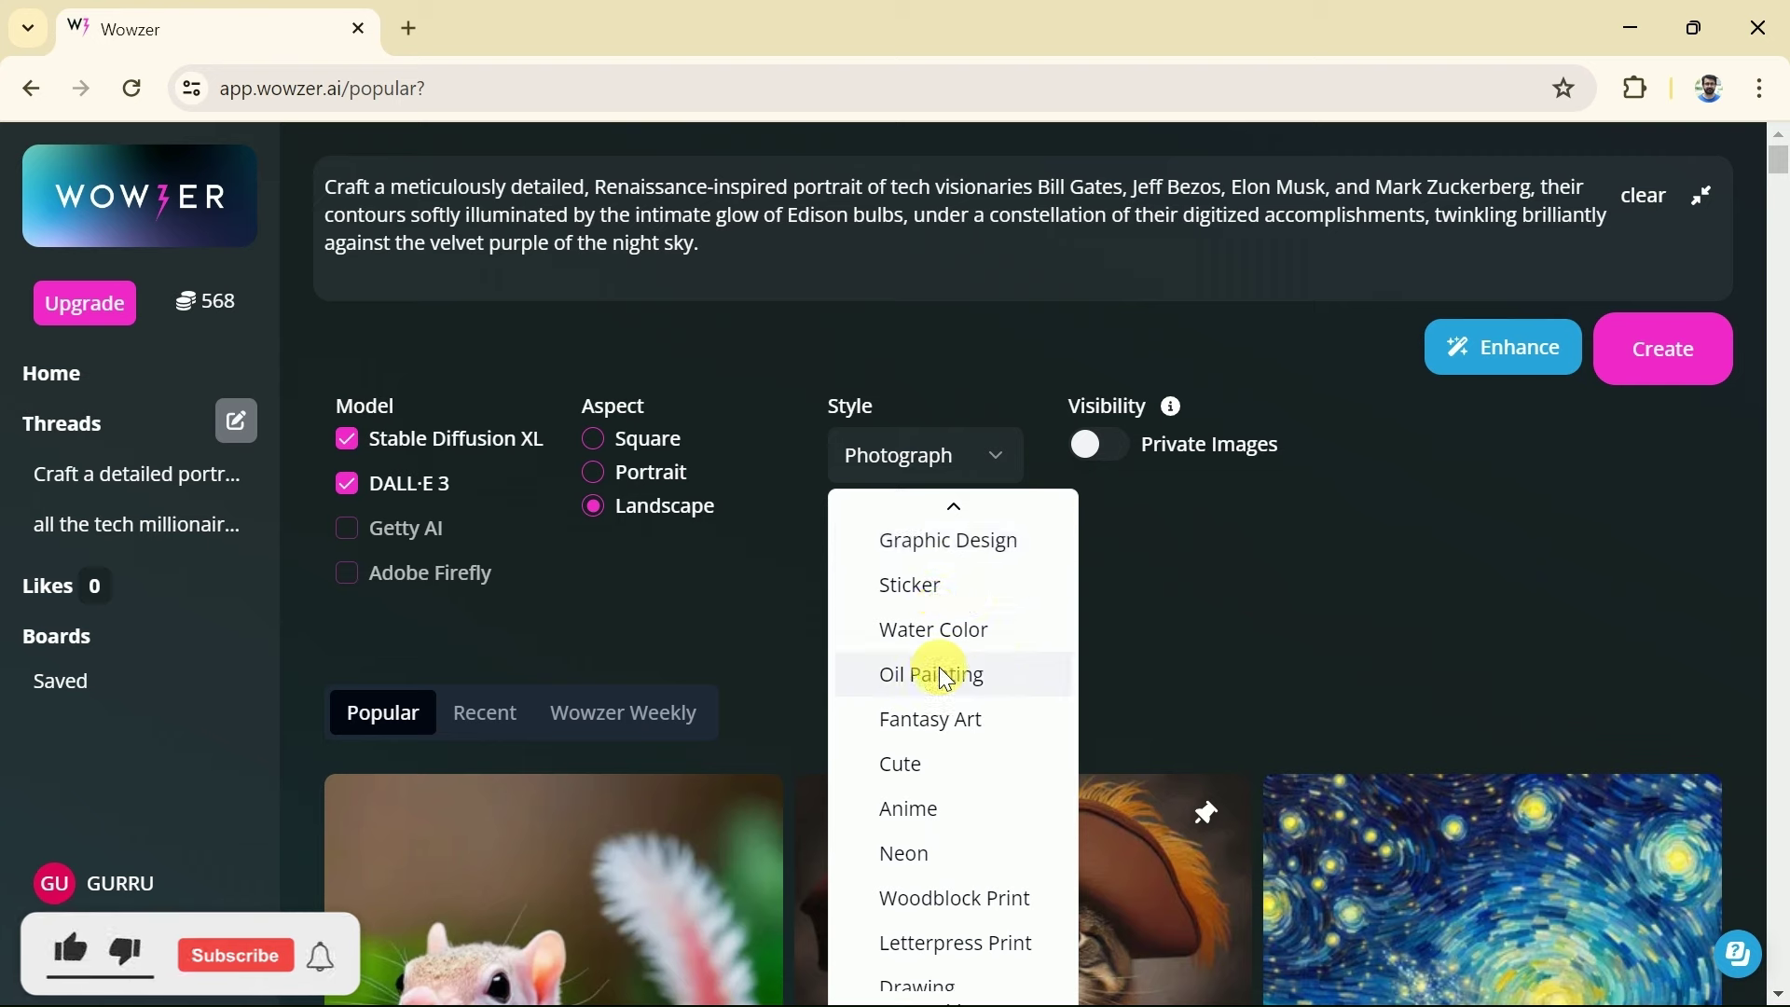
{"action": "scroll", "coordinate": [941, 788], "scroll_direction": "down", "scroll_amount": 1}
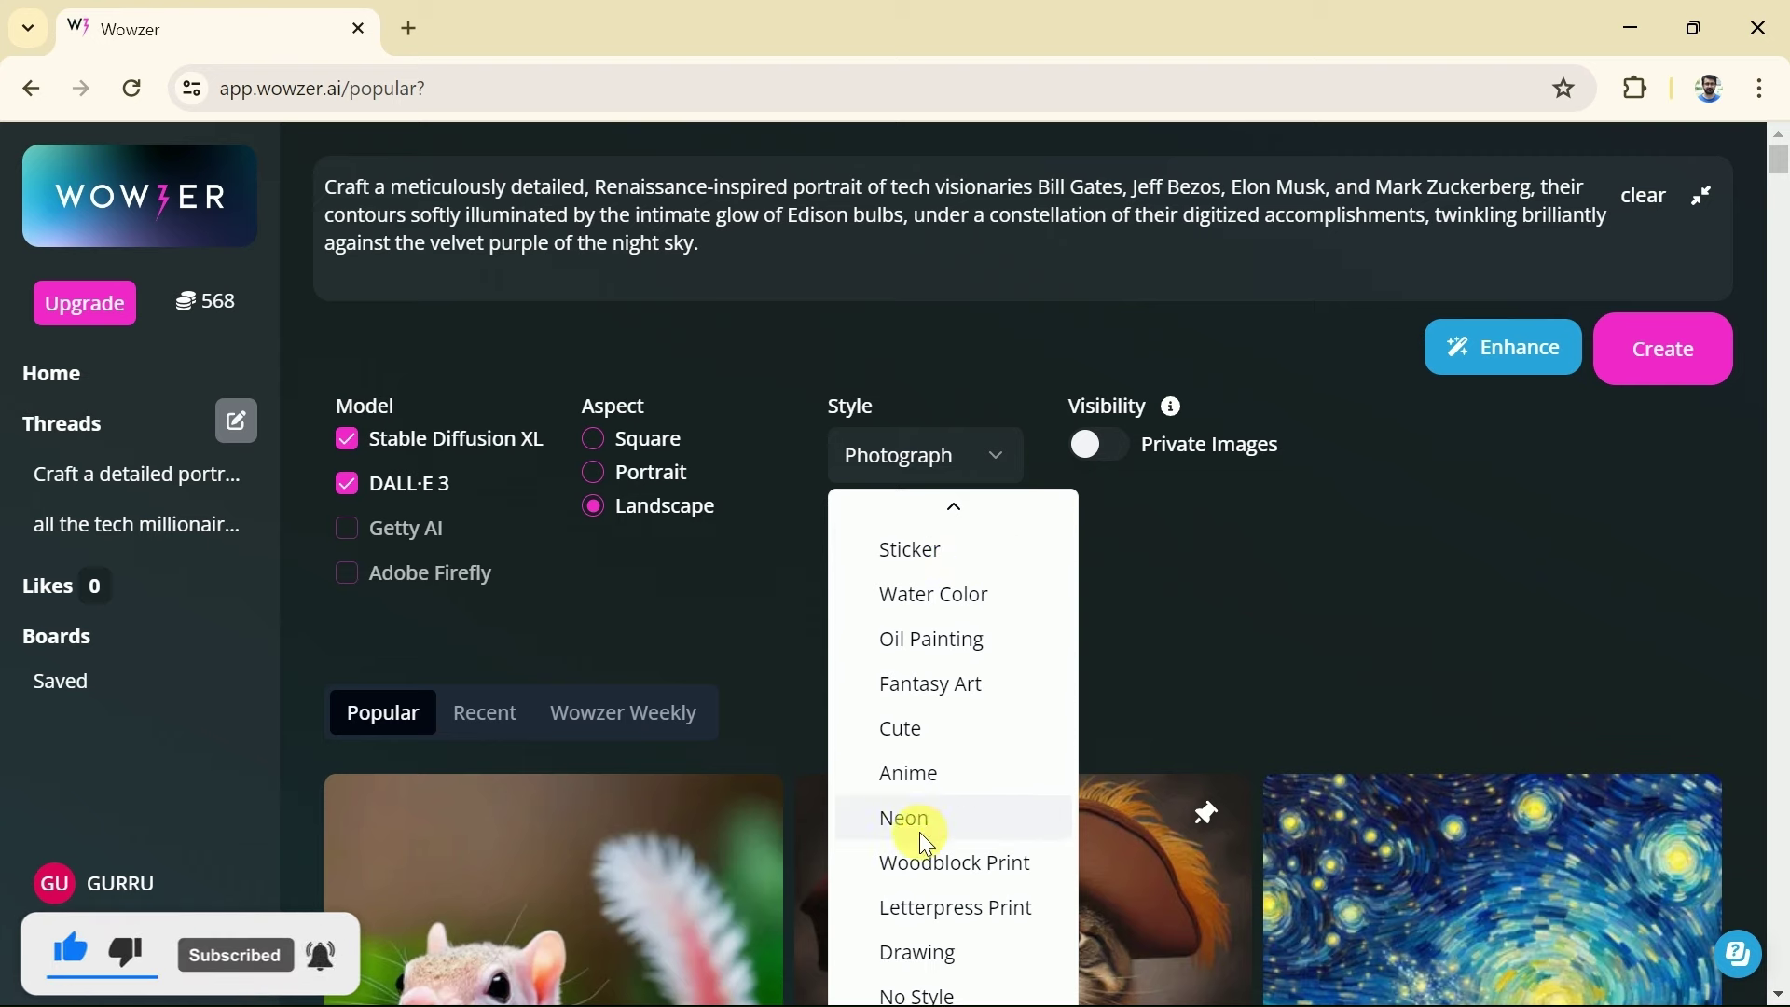
{"action": "scroll", "coordinate": [919, 830], "scroll_direction": "up", "scroll_amount": 4}
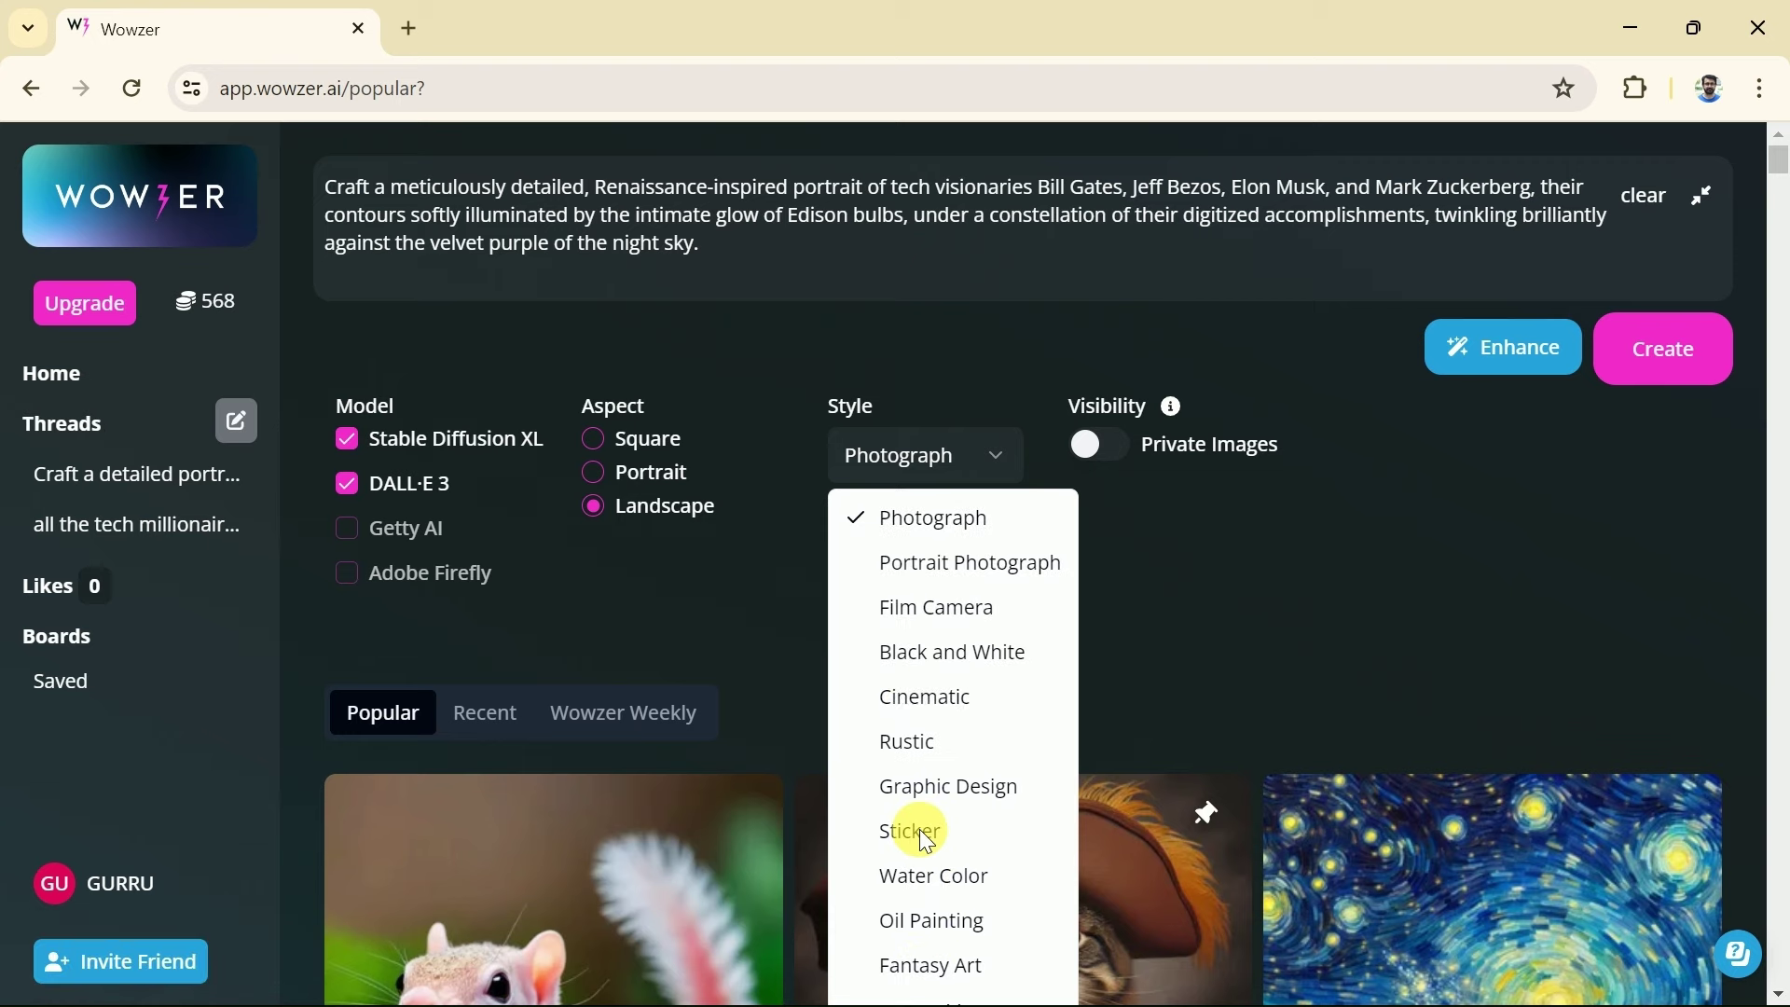
{"action": "left_click", "coordinate": [923, 535]}
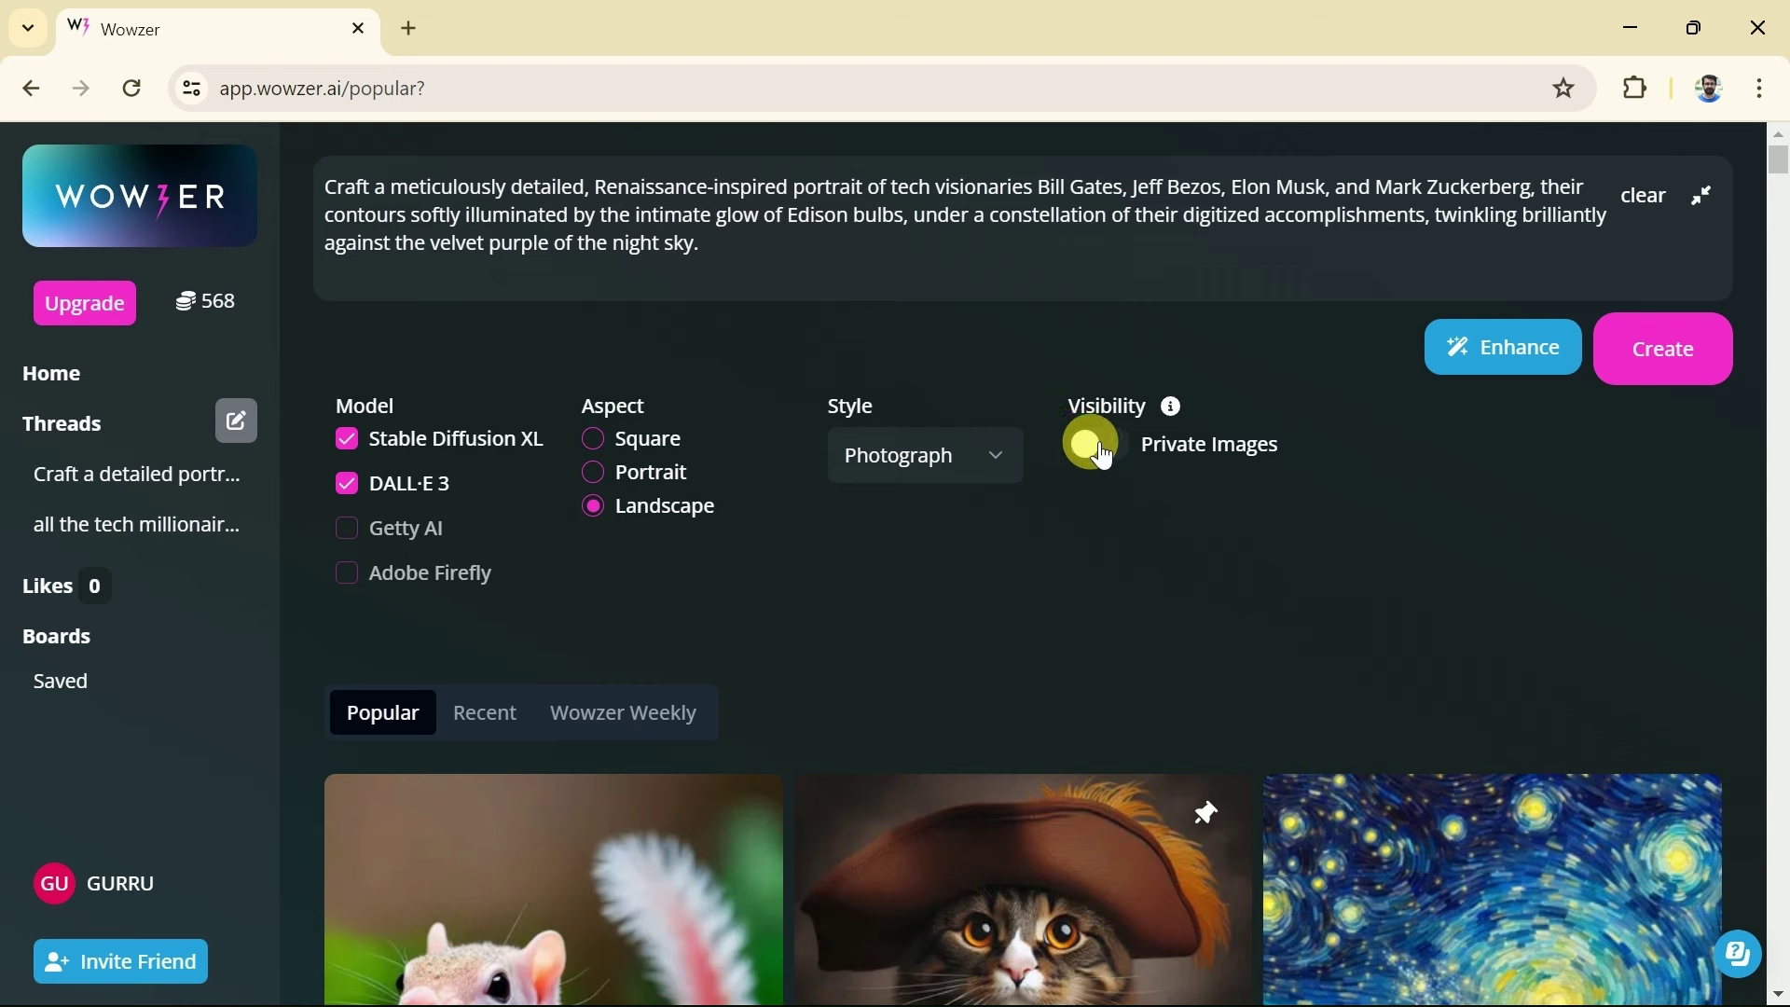
Step: Generate images from the enhanced prompt and scroll through the results
{"action": "left_click", "coordinate": [1675, 349]}
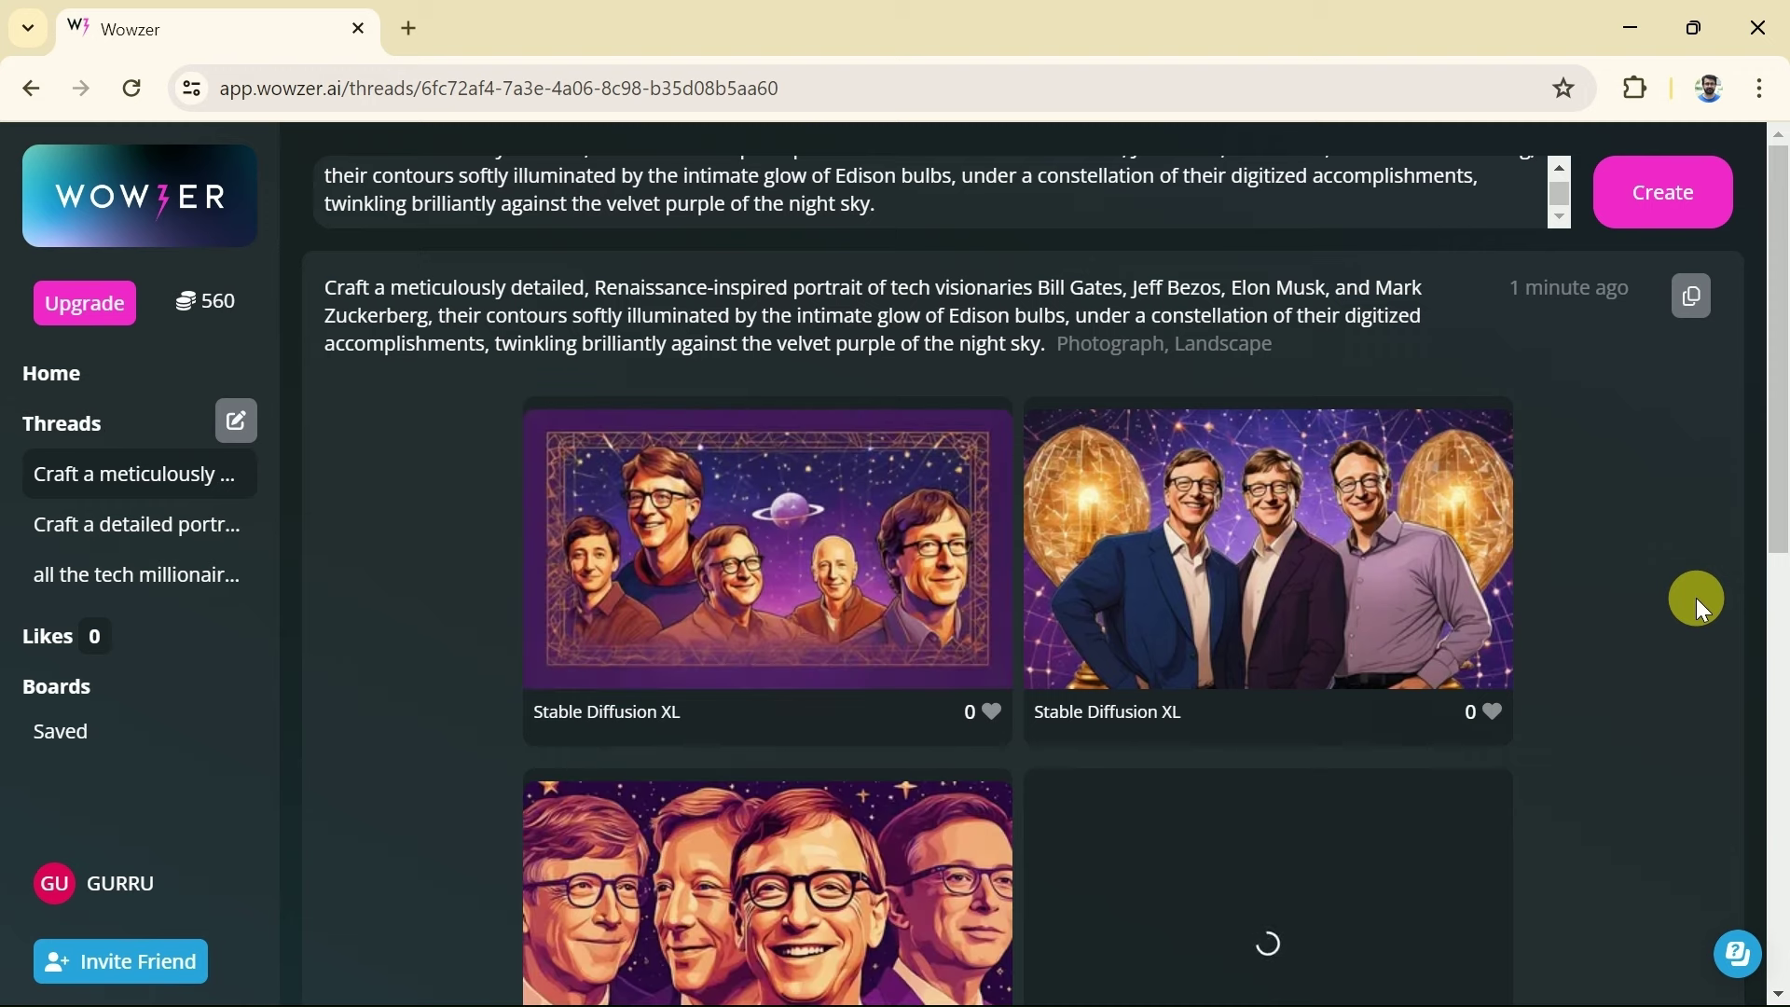
{"action": "scroll", "coordinate": [1697, 597], "scroll_direction": "down", "scroll_amount": 2}
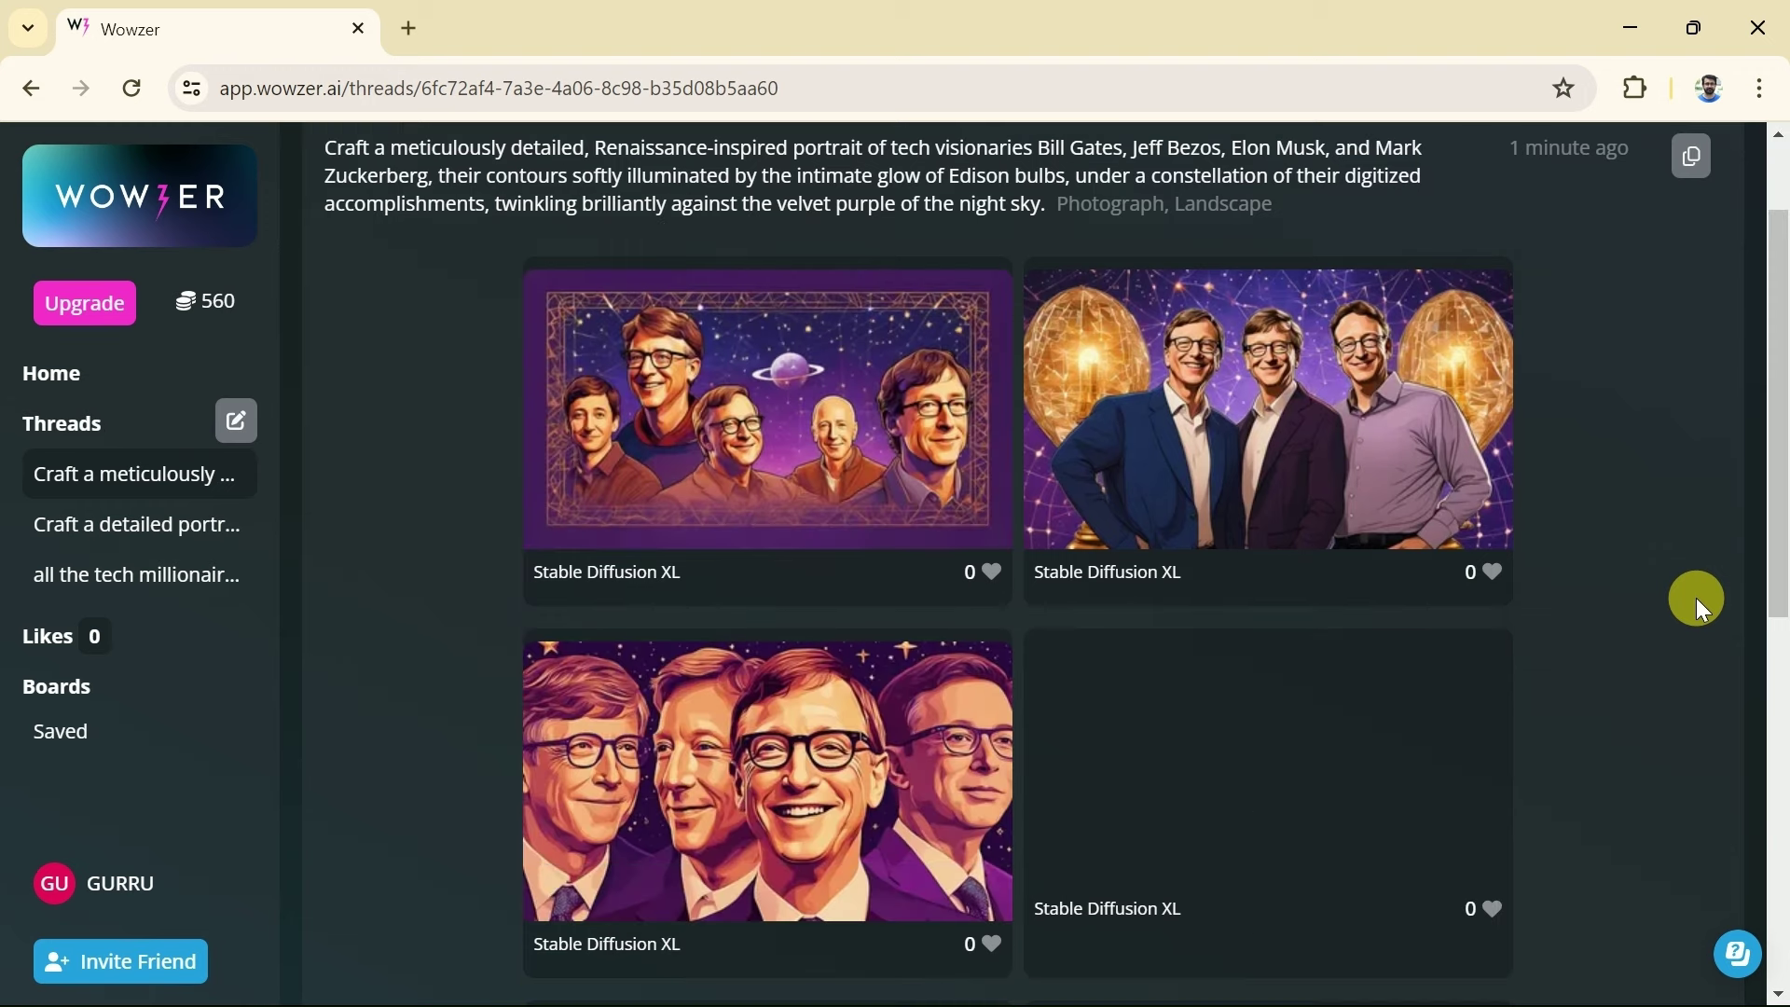
{"action": "scroll", "coordinate": [1697, 597], "scroll_direction": "down", "scroll_amount": 4}
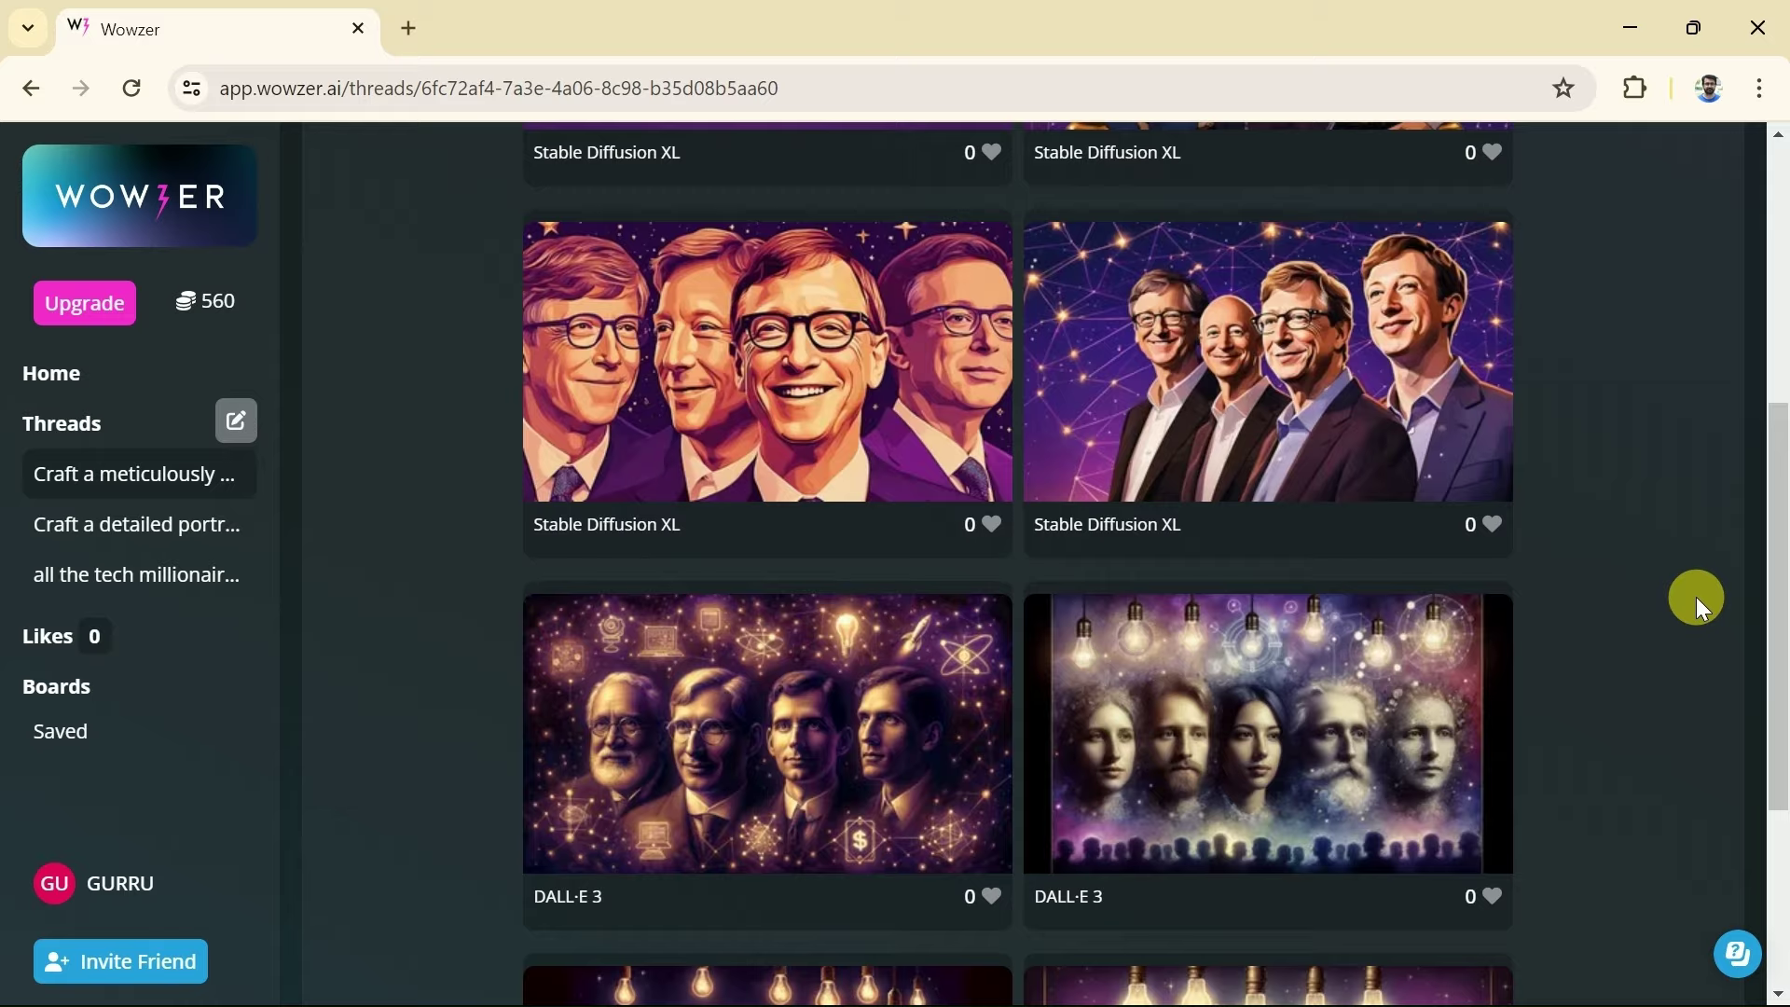
{"action": "scroll", "coordinate": [1697, 597], "scroll_direction": "down", "scroll_amount": 4}
{"action": "scroll", "coordinate": [1693, 593], "scroll_direction": "up", "scroll_amount": 8}
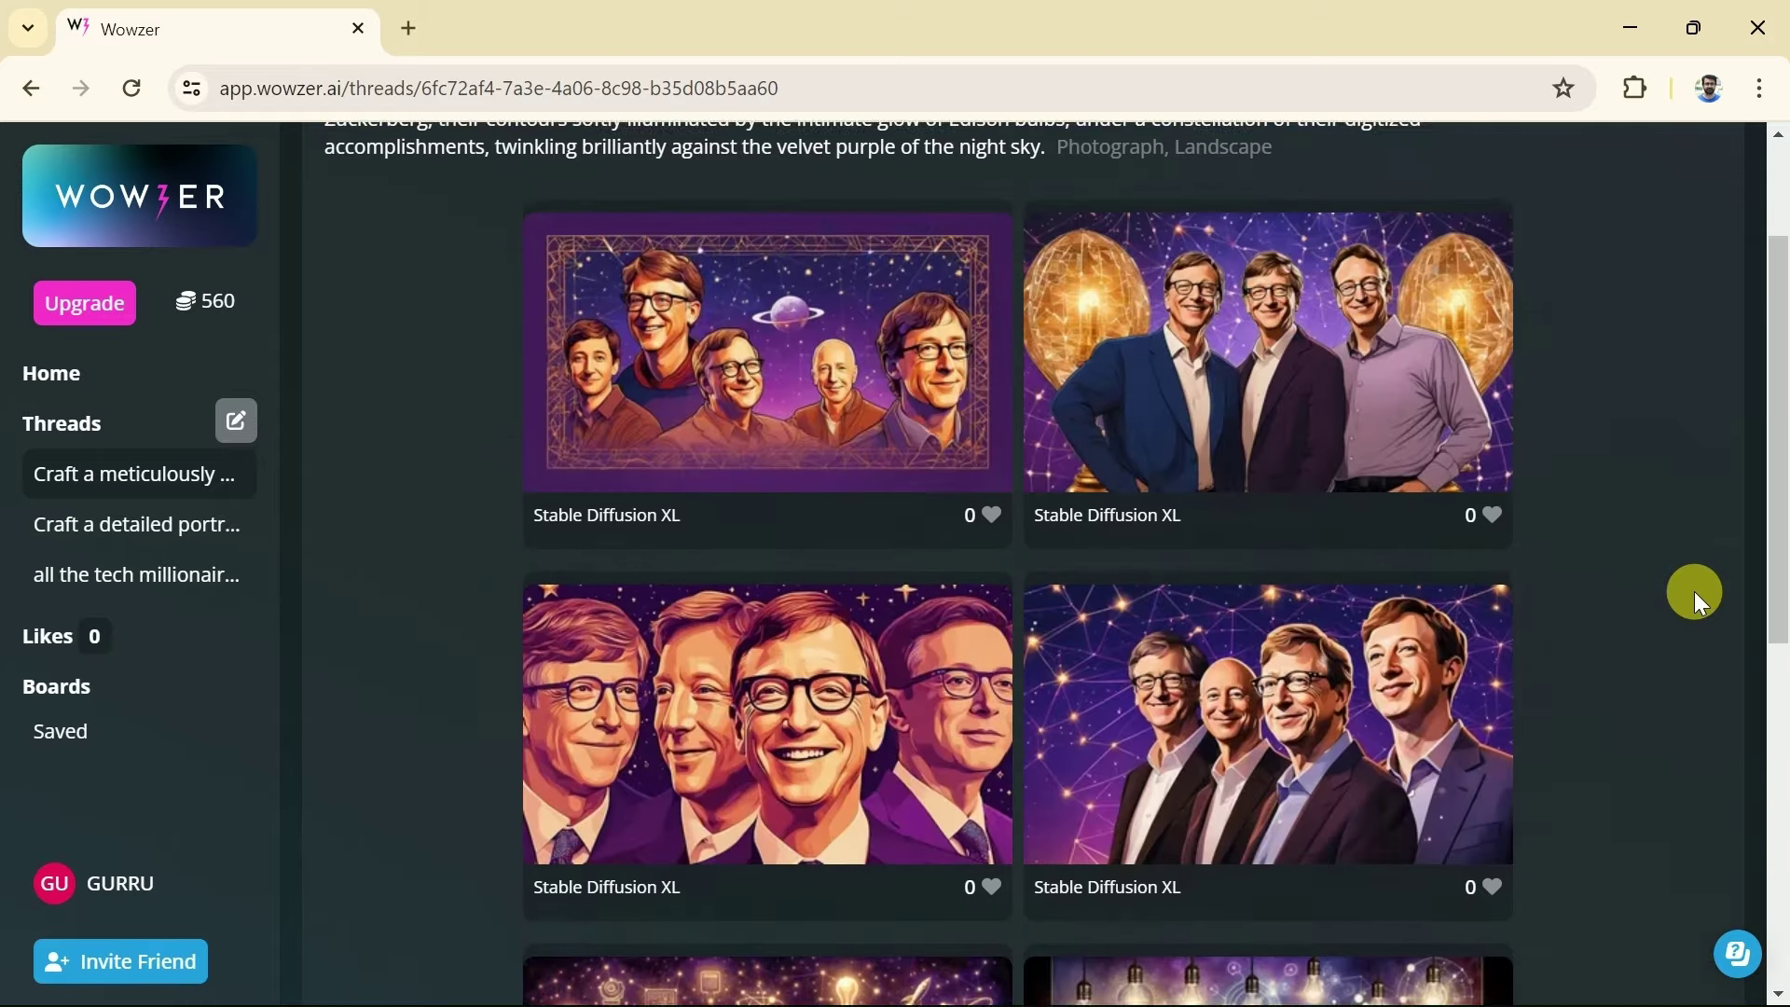
{"action": "scroll", "coordinate": [1694, 592], "scroll_direction": "up", "scroll_amount": 2}
Step: Open the lower-left Stable Diffusion XL four-face close-up in full view
{"action": "scroll", "coordinate": [1660, 606], "scroll_direction": "down", "scroll_amount": 1}
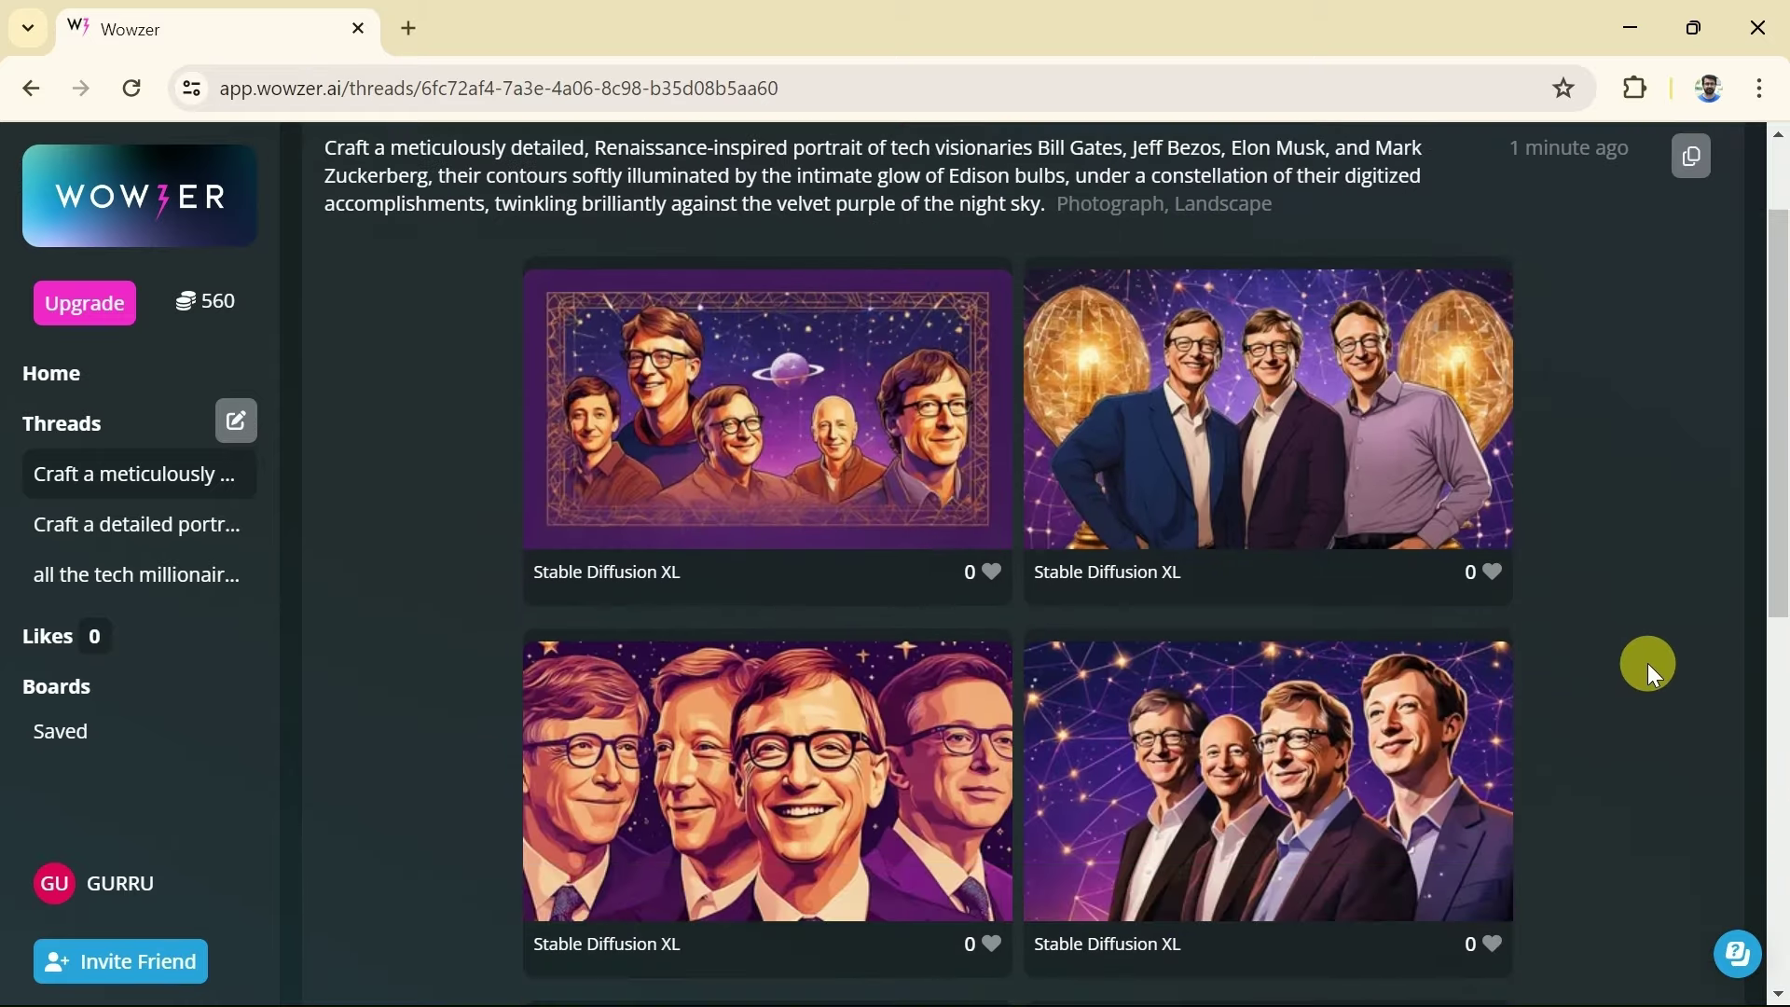
{"action": "mouse_move", "coordinate": [867, 811]}
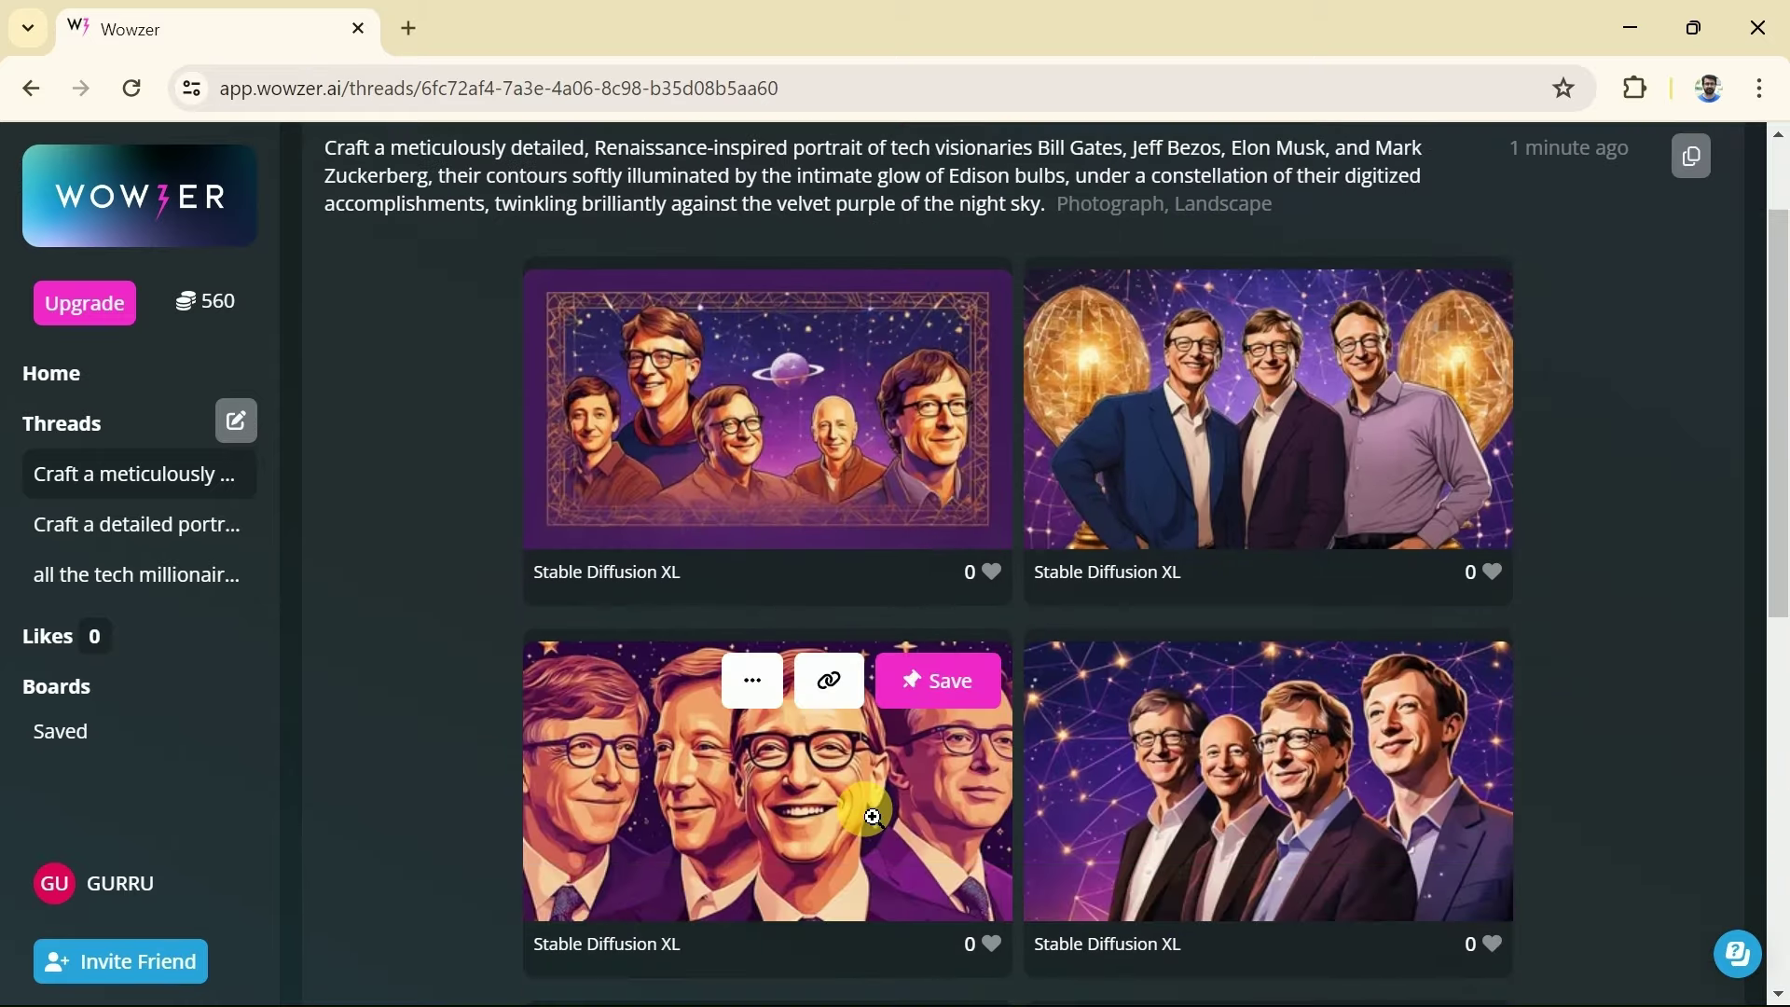
{"action": "left_click", "coordinate": [819, 794]}
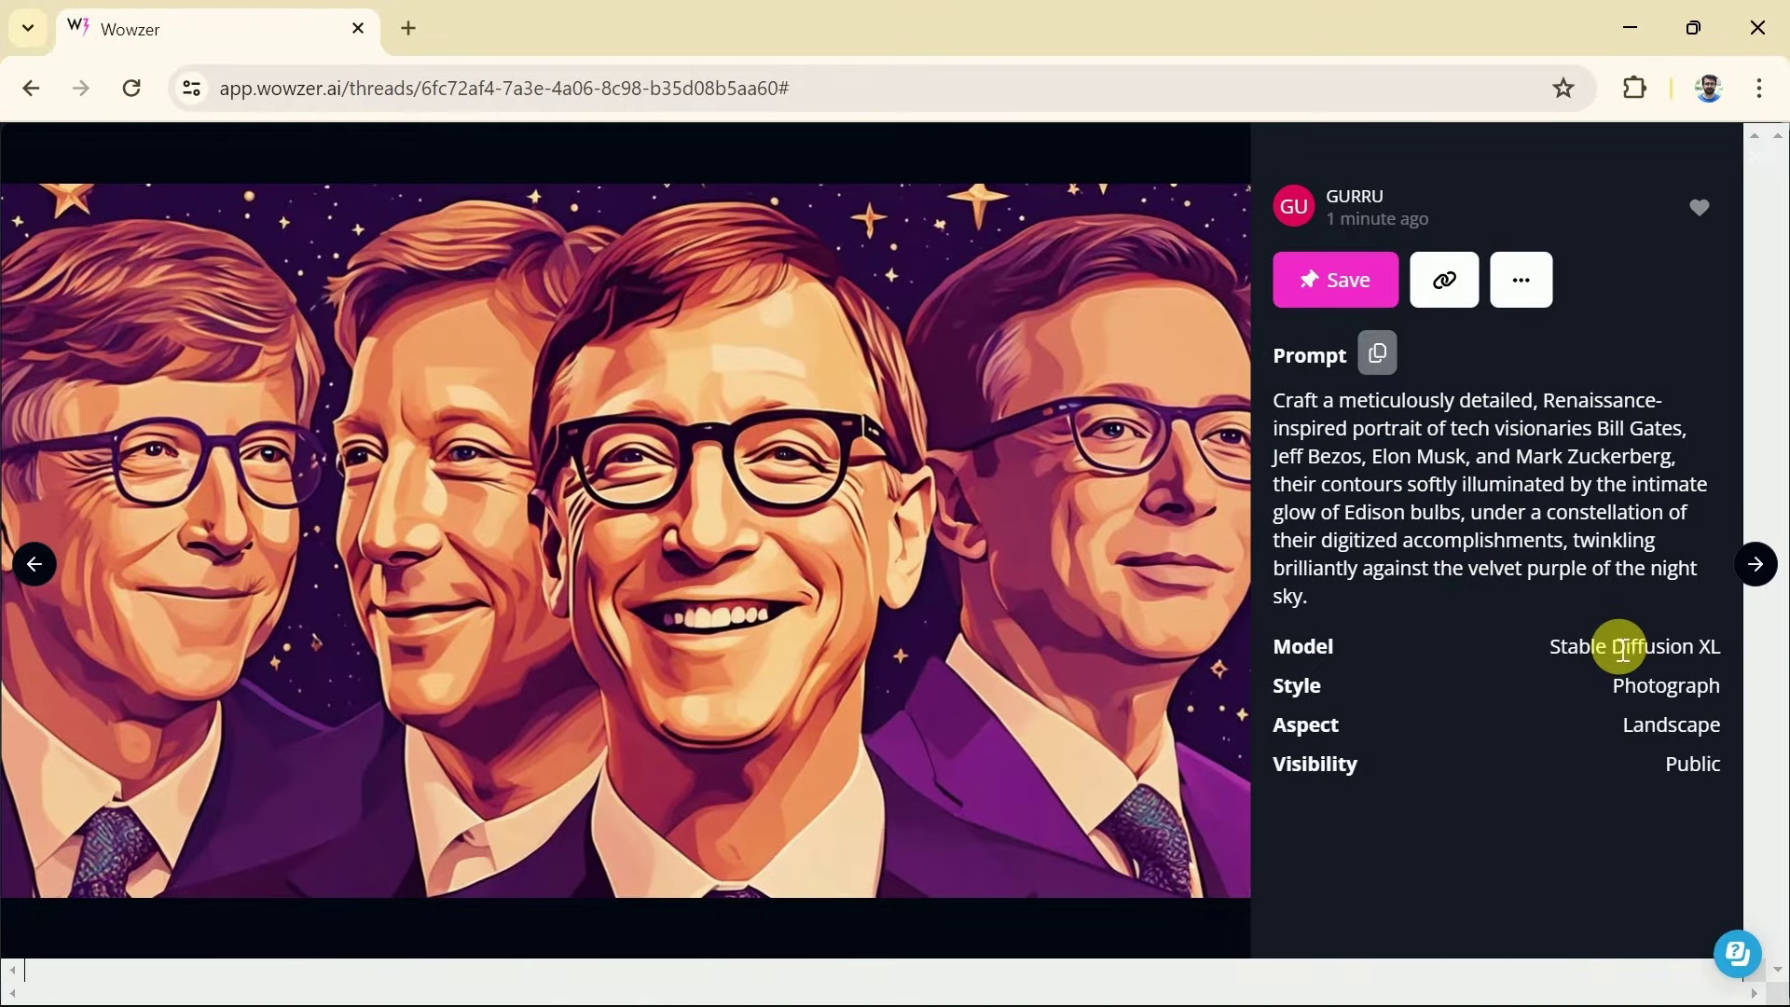
Step: Copy the four-face portrait's link, then save the image as a 1,375 KB PNG
{"action": "left_click", "coordinate": [1348, 289]}
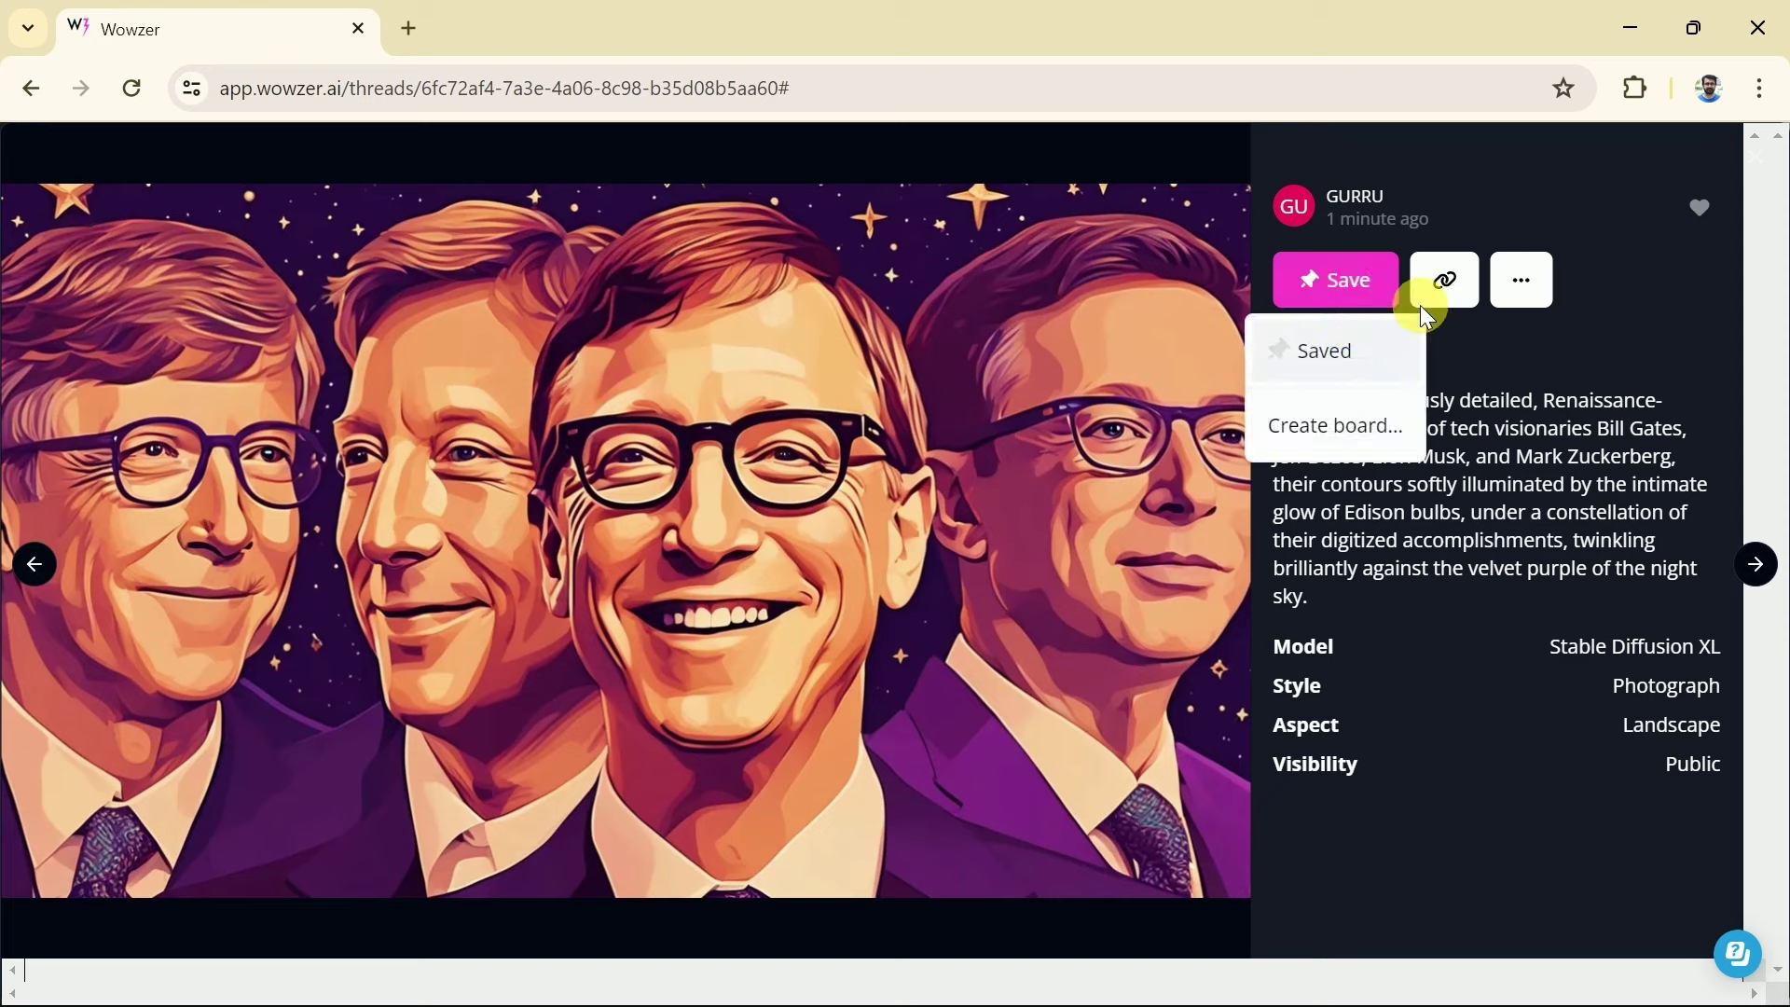
{"action": "left_click", "coordinate": [1442, 291]}
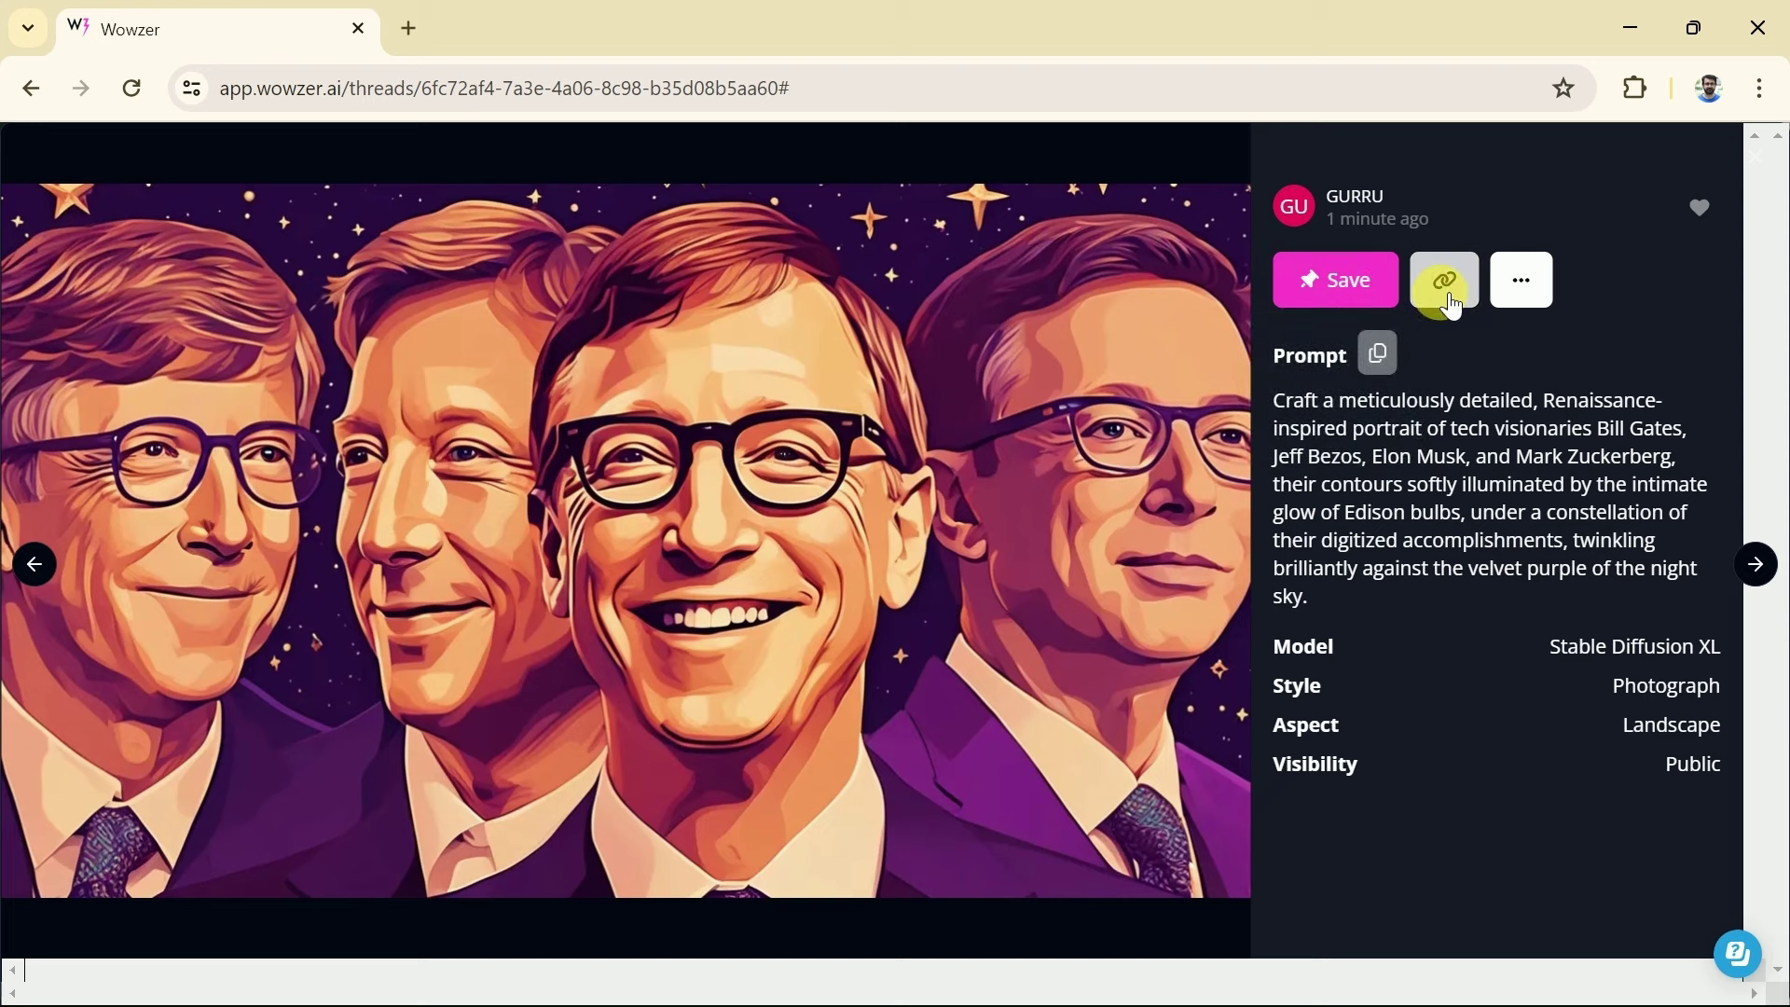
{"action": "left_click", "coordinate": [1535, 285]}
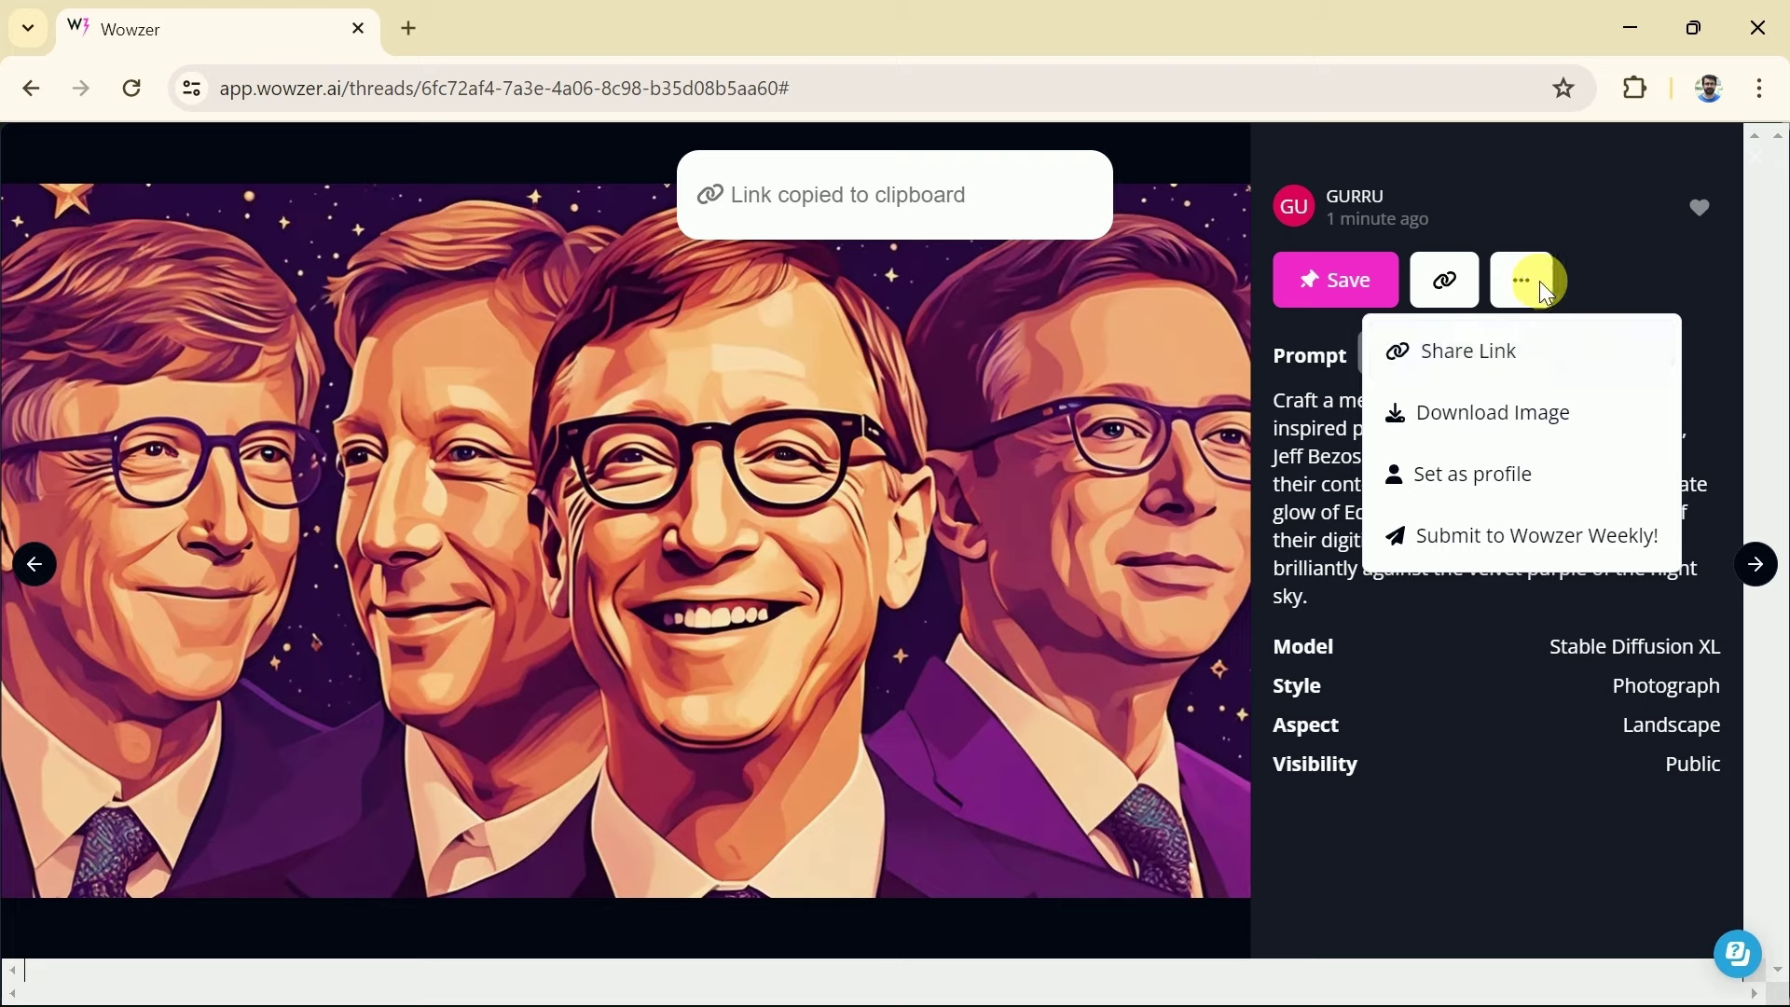
{"action": "left_click", "coordinate": [1536, 281]}
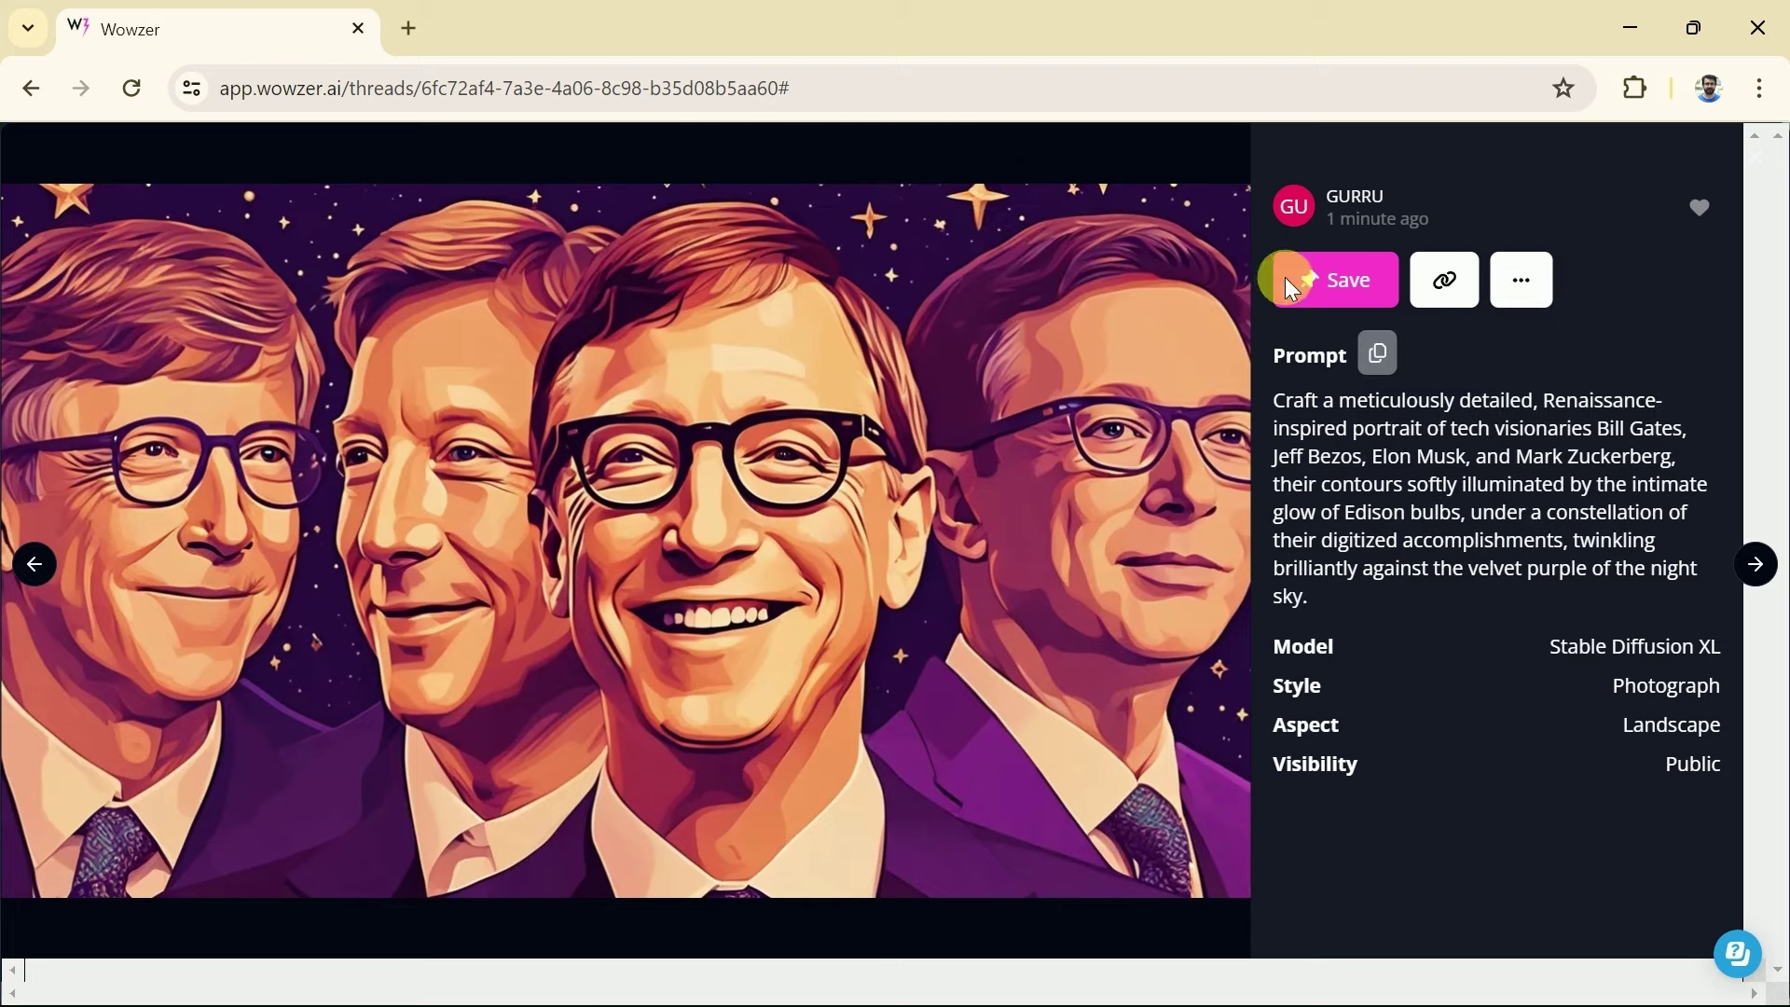
{"action": "left_click", "coordinate": [1526, 308]}
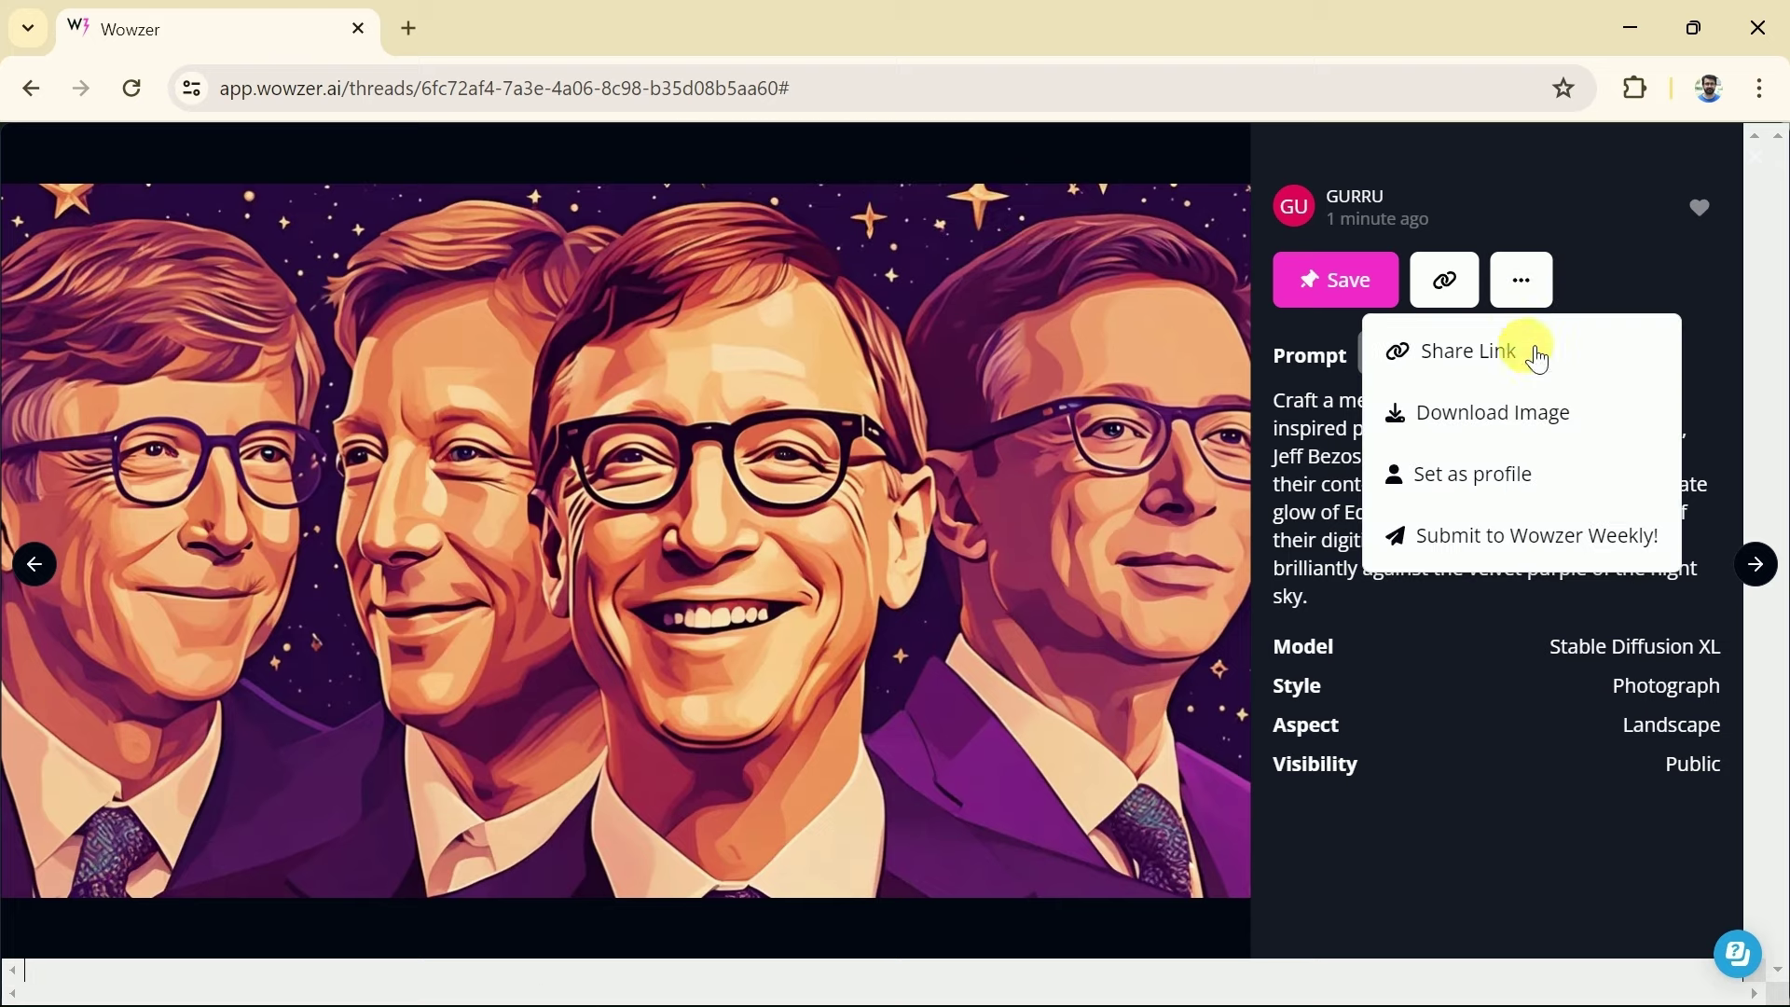
{"action": "left_click", "coordinate": [1483, 431]}
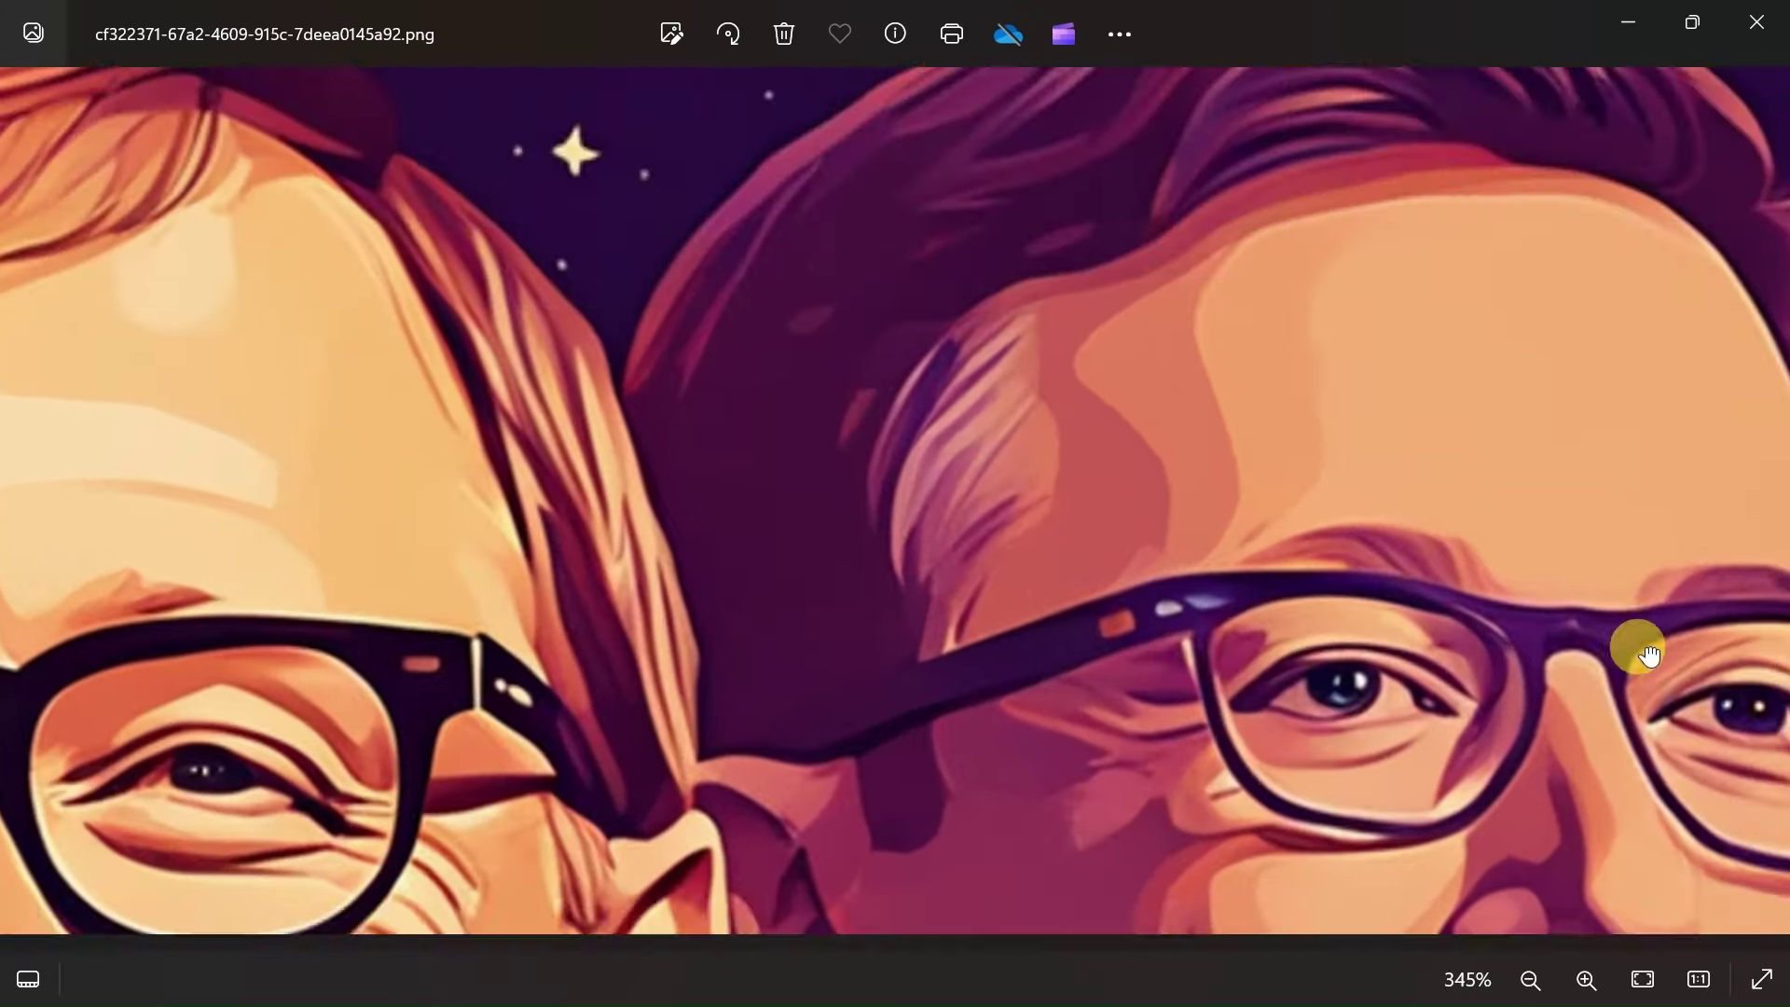
Step: Zoom into the four-face tech-visionary portrait in Photos, then back out to the full picture
{"action": "scroll", "coordinate": [1648, 652], "scroll_direction": "down", "scroll_amount": 6}
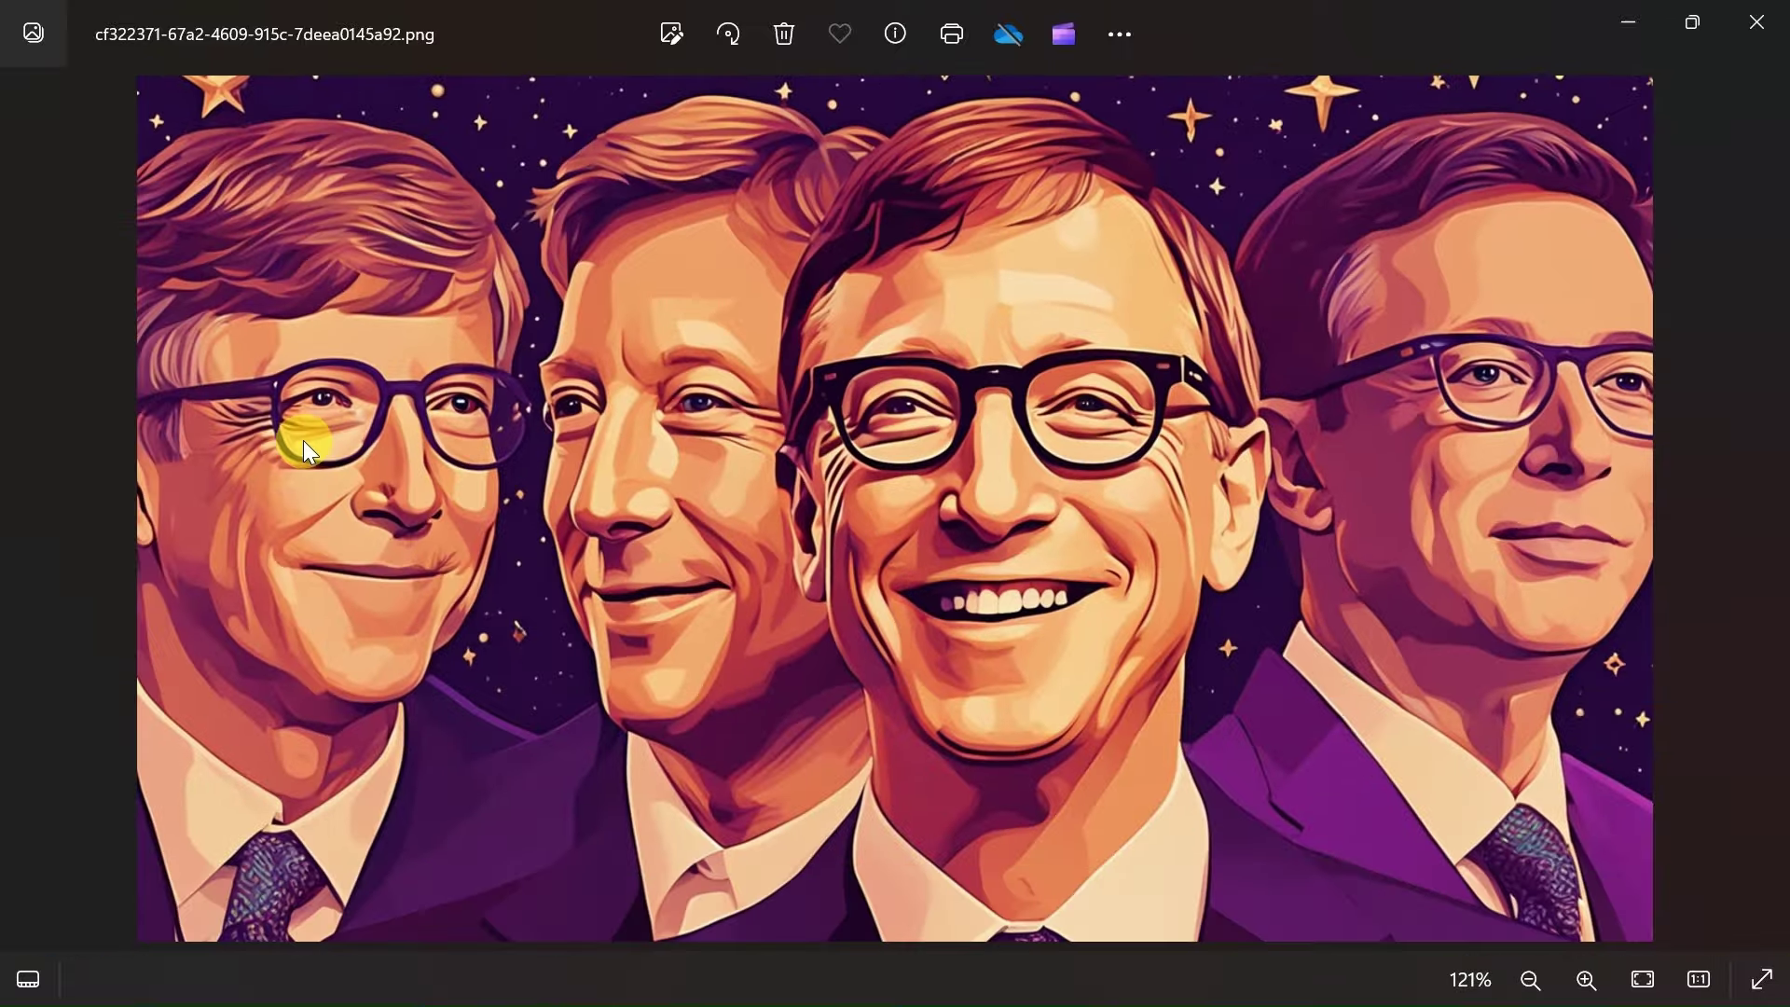
{"action": "scroll", "coordinate": [304, 440], "scroll_direction": "up", "scroll_amount": 4}
{"action": "scroll", "coordinate": [299, 443], "scroll_direction": "down", "scroll_amount": 5}
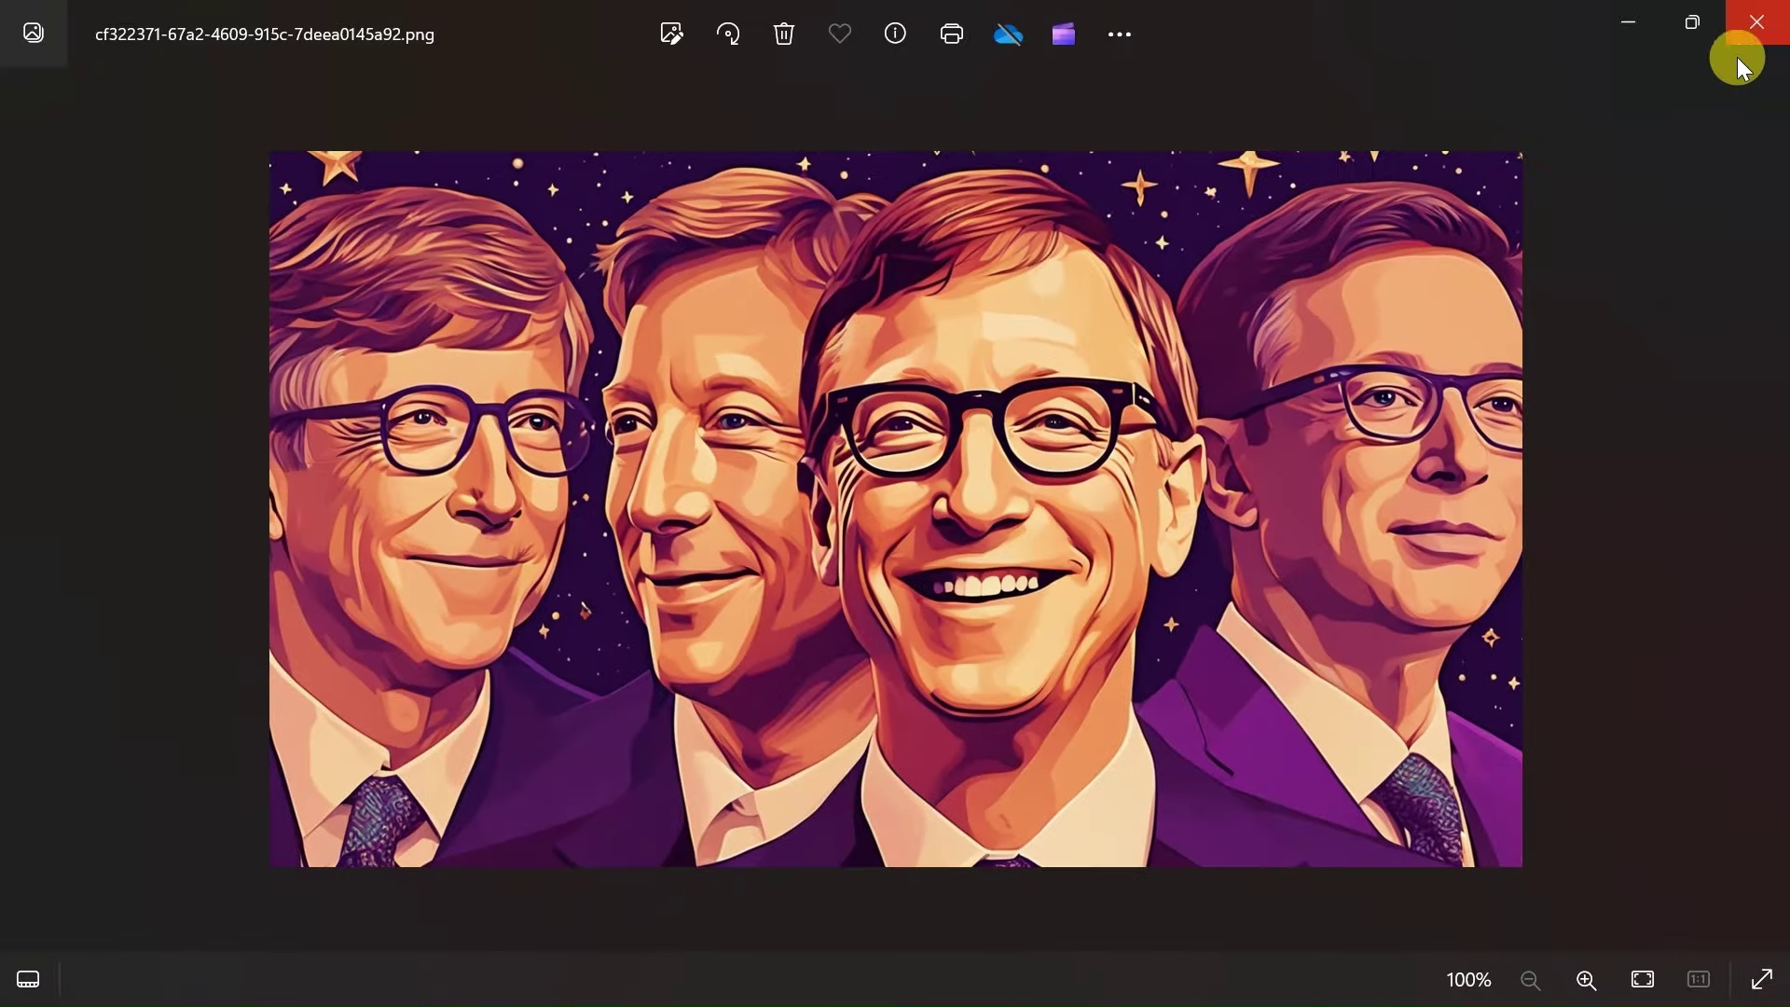
Step: Return to the Wowzer AI home page and paste the outdoor-classroom teacher prompt
{"action": "left_click", "coordinate": [1751, 28]}
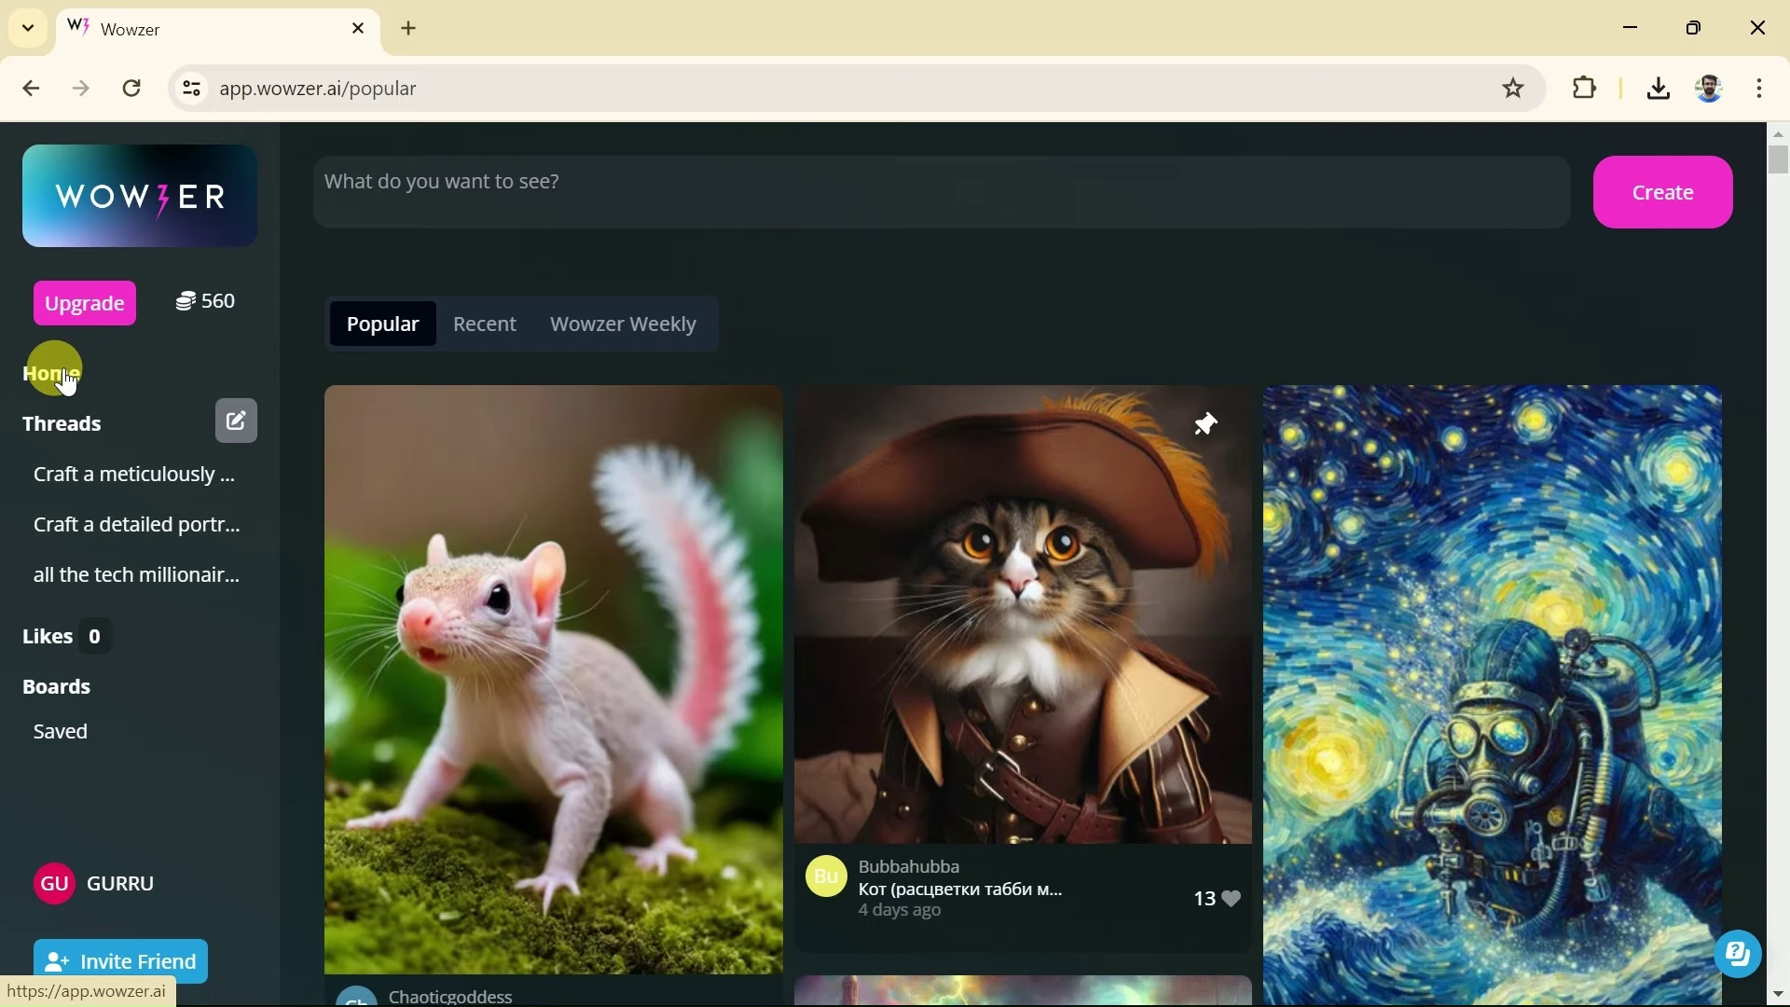
{"action": "left_click", "coordinate": [67, 378]}
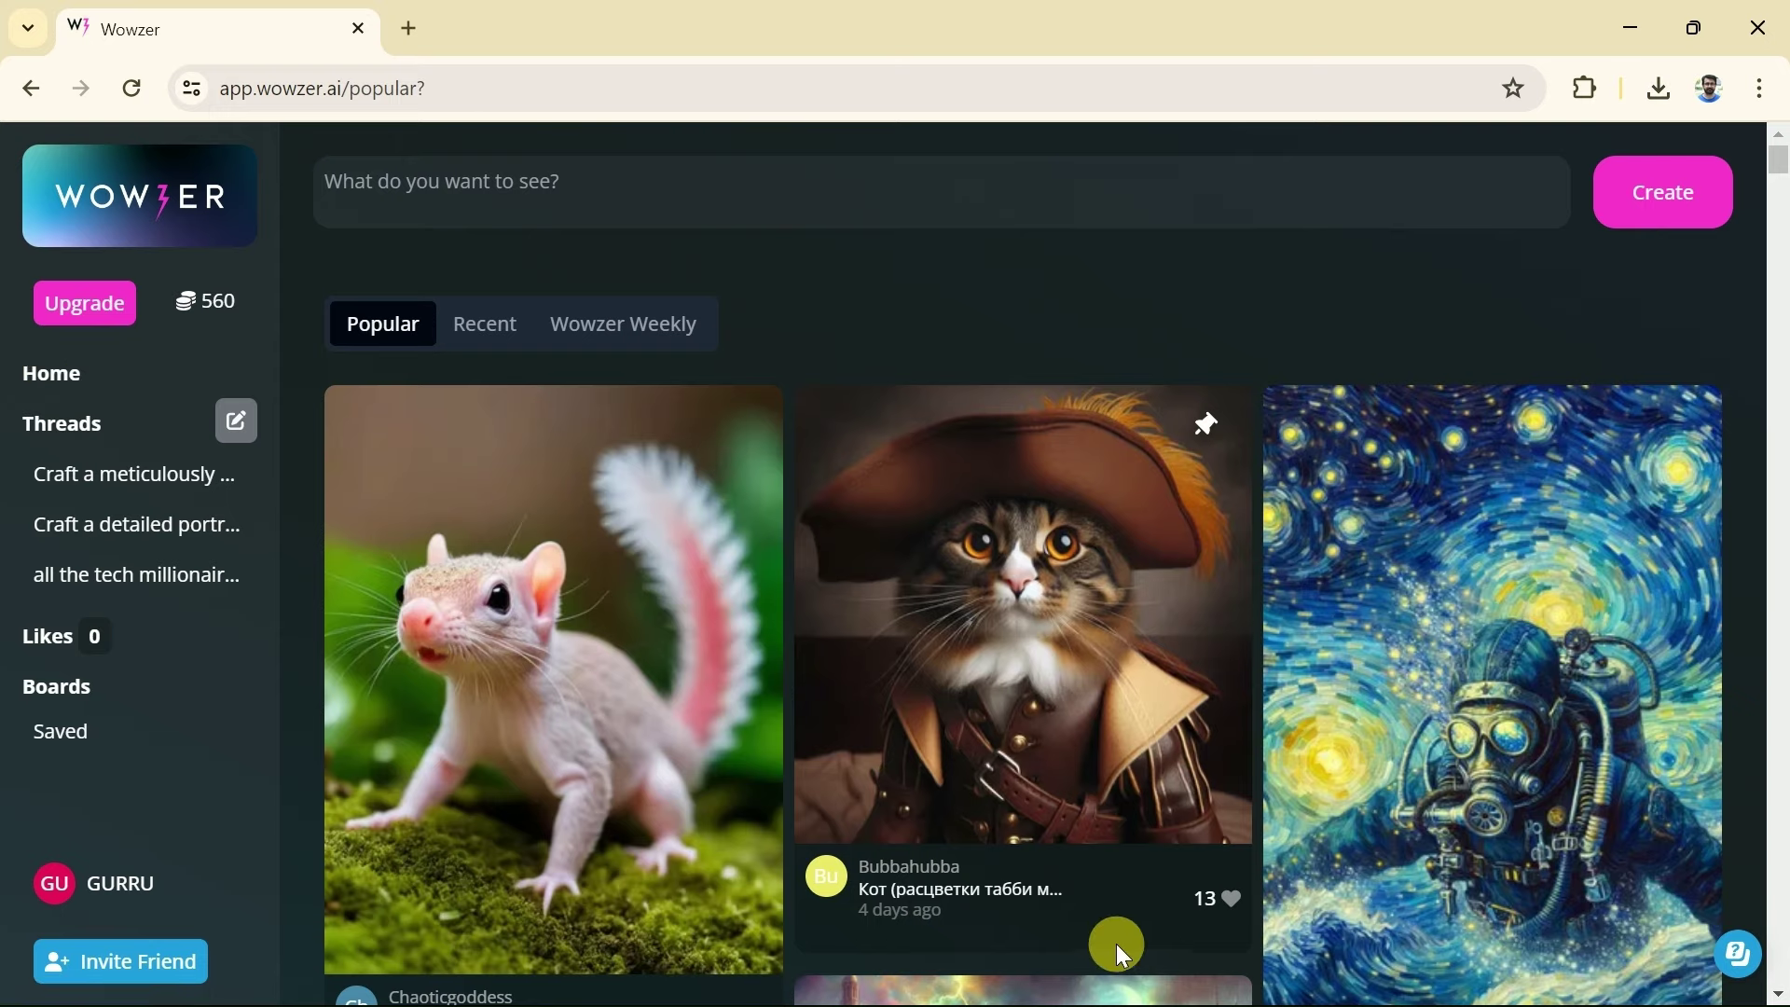
{"action": "left_click", "coordinate": [553, 203]}
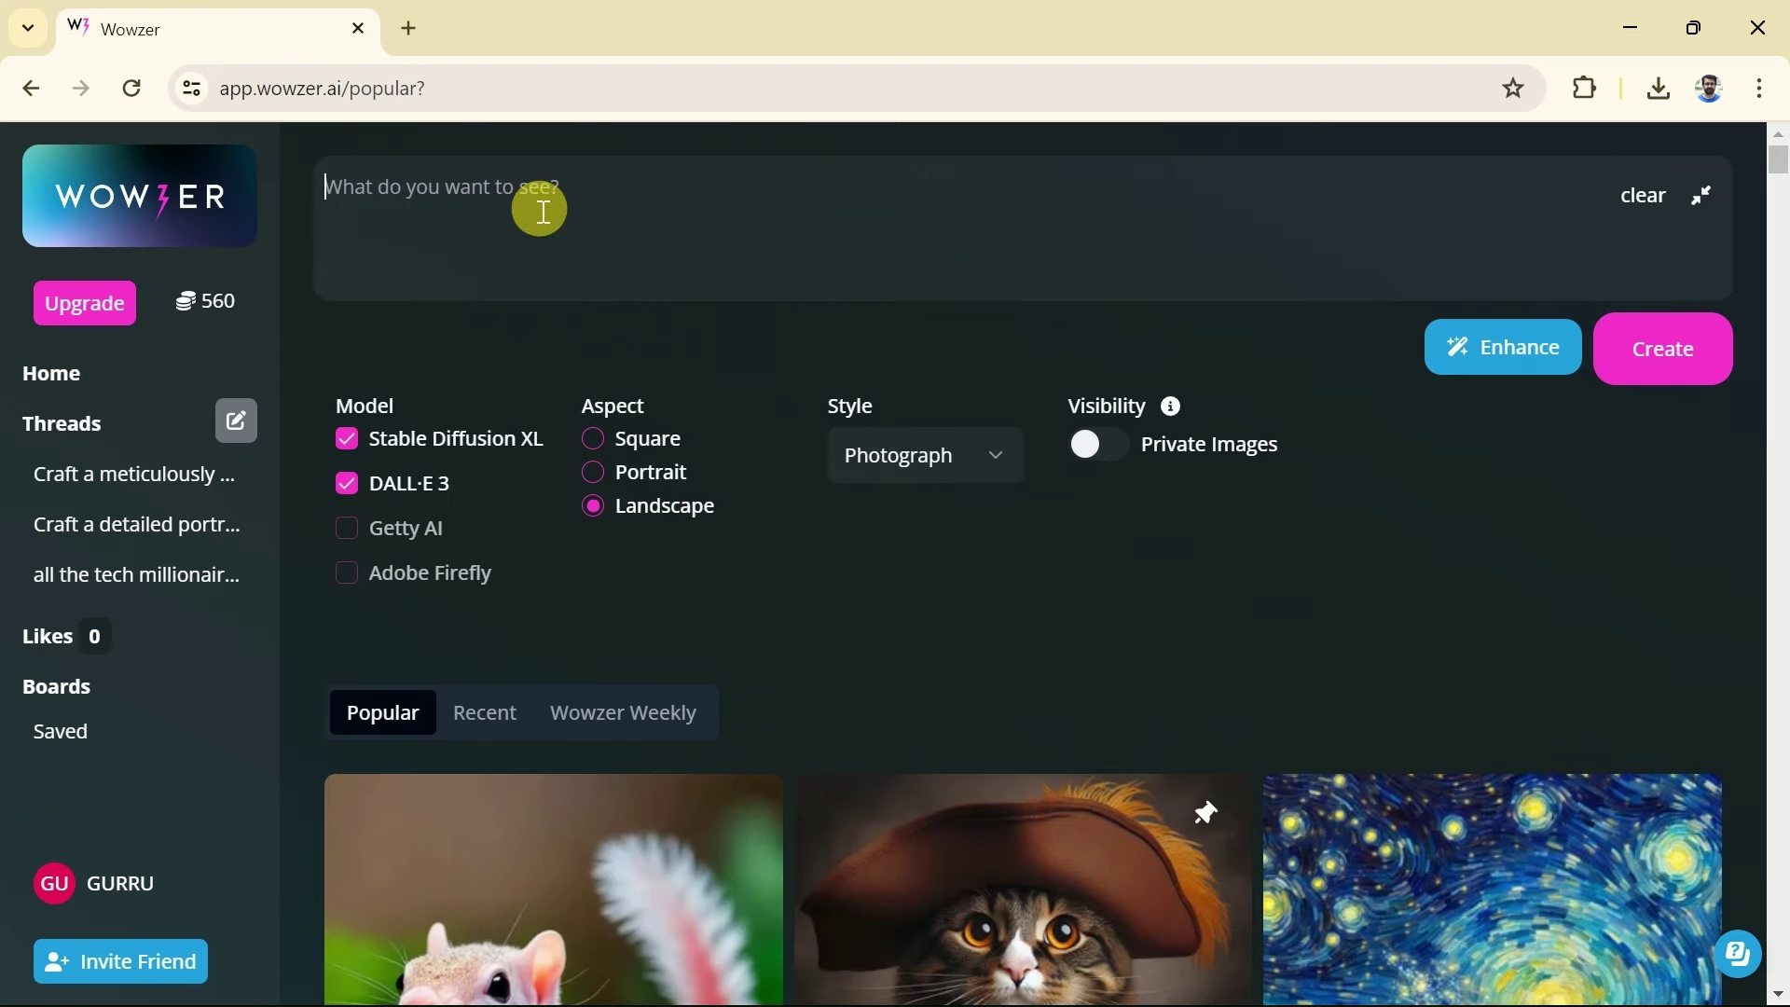
{"action": "type", "text": "Generate a vibrant and engaging image depicting a dedicated teacher conducting an outdoor classroom session with her students. Capture the essence of immersive learning and connection with nature as the teacher imparts knowledge and fosters curiosity among her pupils. Ensure the scene portrays a harmonious blend of education and outdoor environment, with the teacher's passion and expertise shining through."}
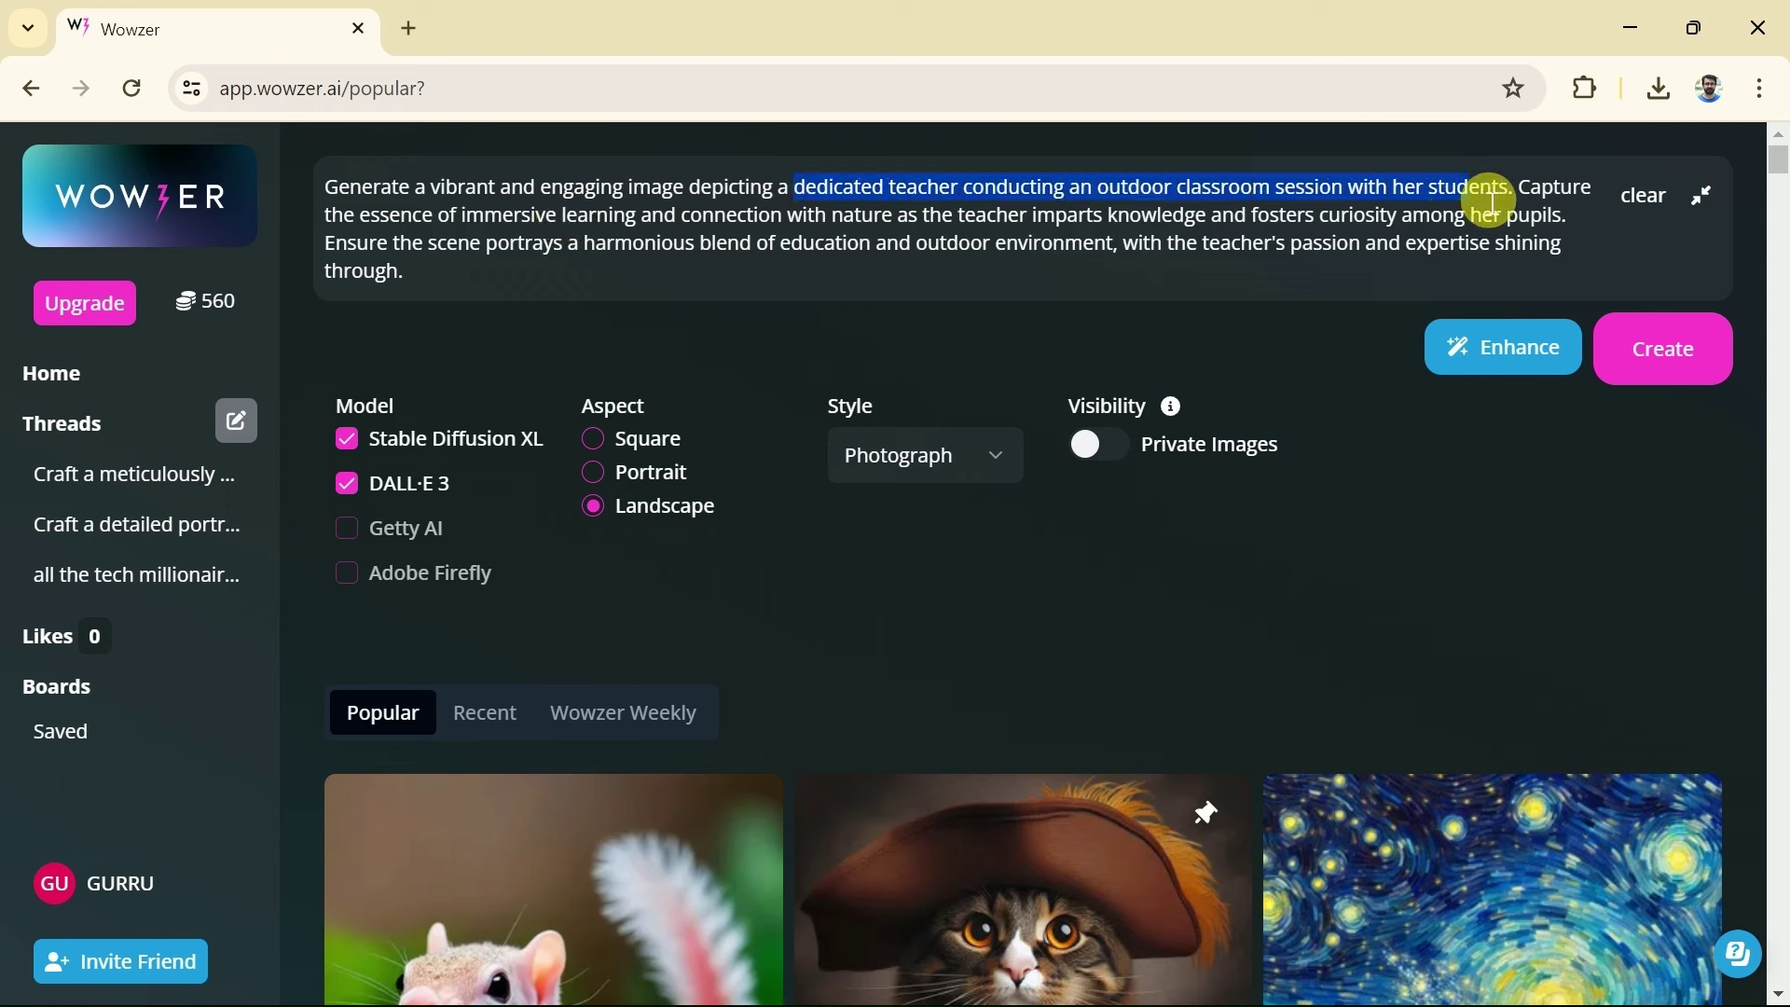
{"action": "left_click", "coordinate": [1526, 200]}
Step: Enhance the prompt into 'Resilient educator amidst an open-air, verdant classroom' with Square aspect and Drawing style
{"action": "left_click", "coordinate": [1503, 359]}
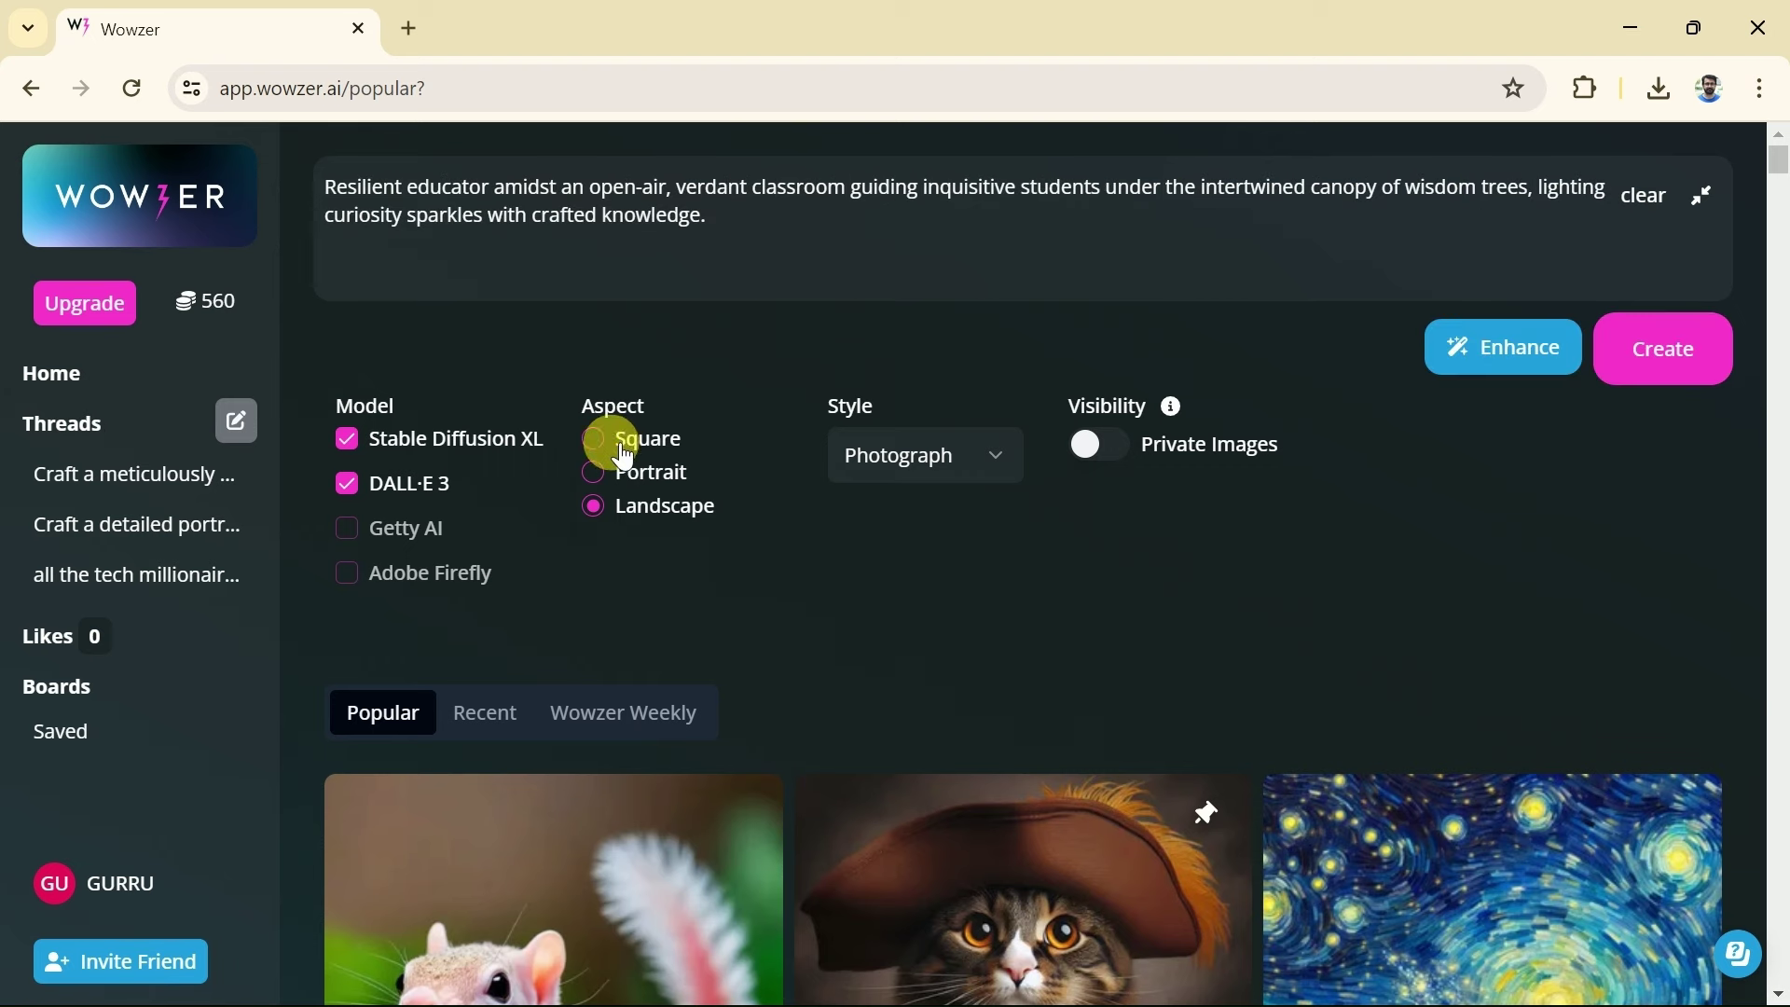
{"action": "left_click", "coordinate": [957, 459]}
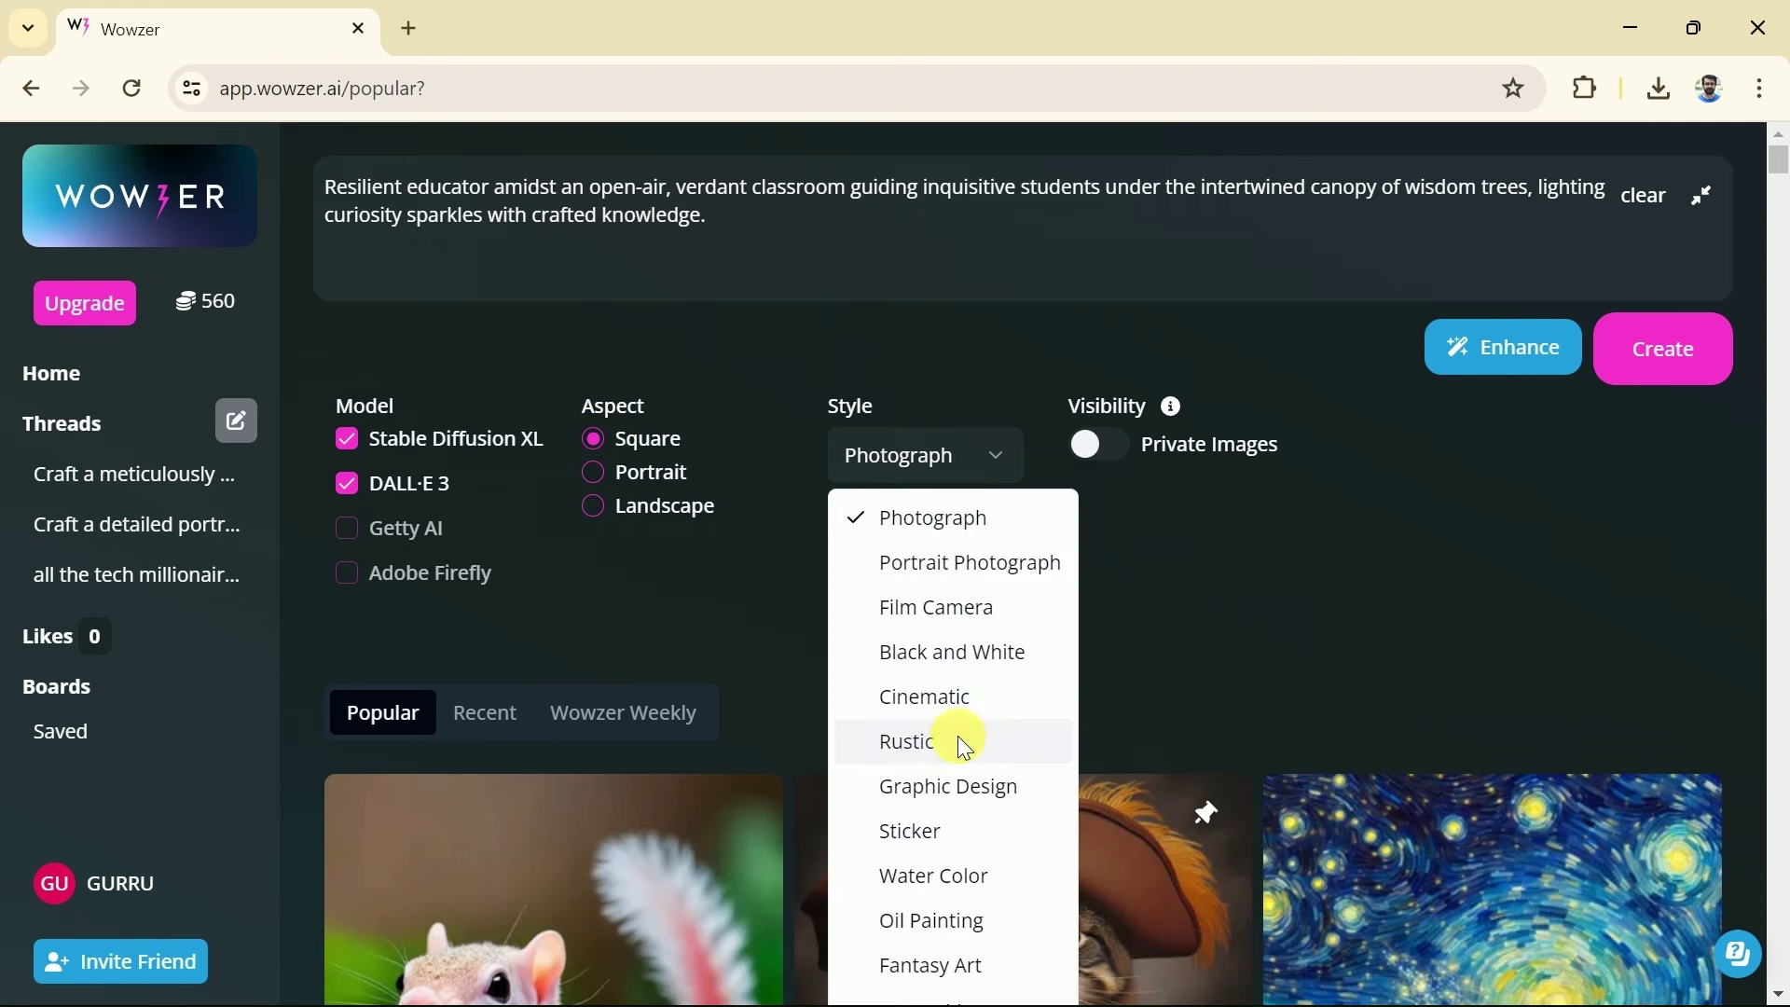
{"action": "scroll", "coordinate": [959, 736], "scroll_direction": "down", "scroll_amount": 1}
{"action": "scroll", "coordinate": [932, 690], "scroll_direction": "down", "scroll_amount": 2}
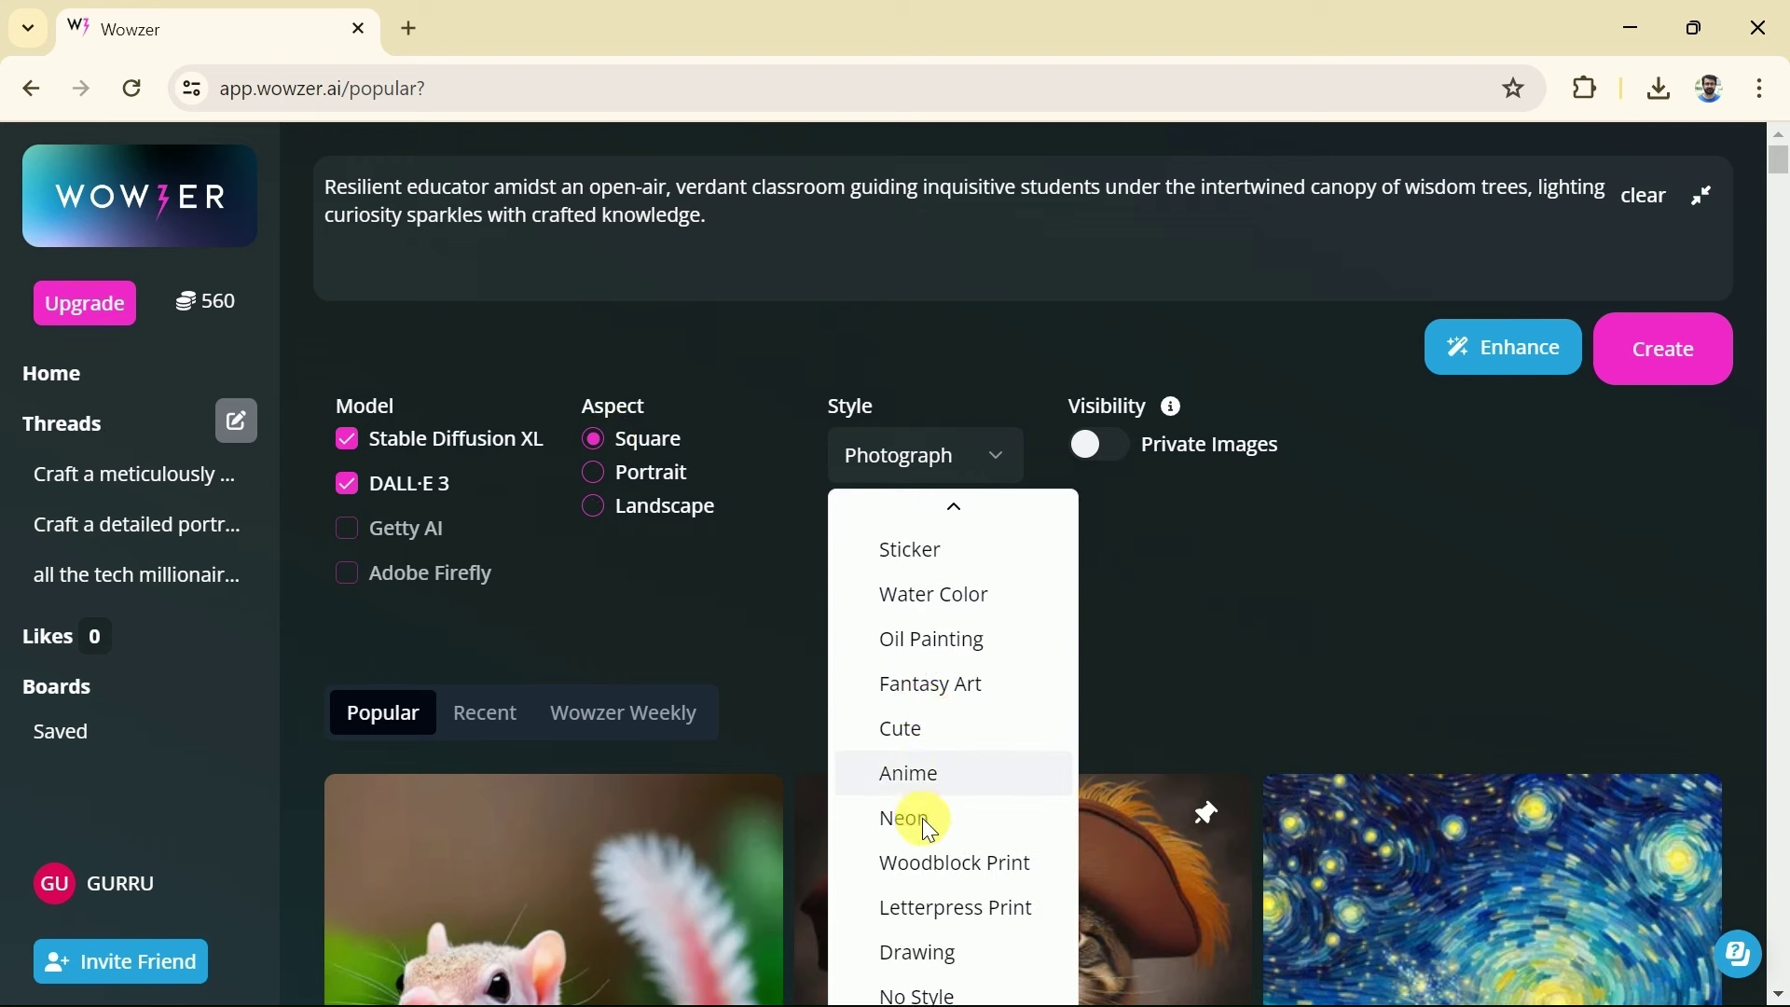
{"action": "left_click", "coordinate": [936, 944]}
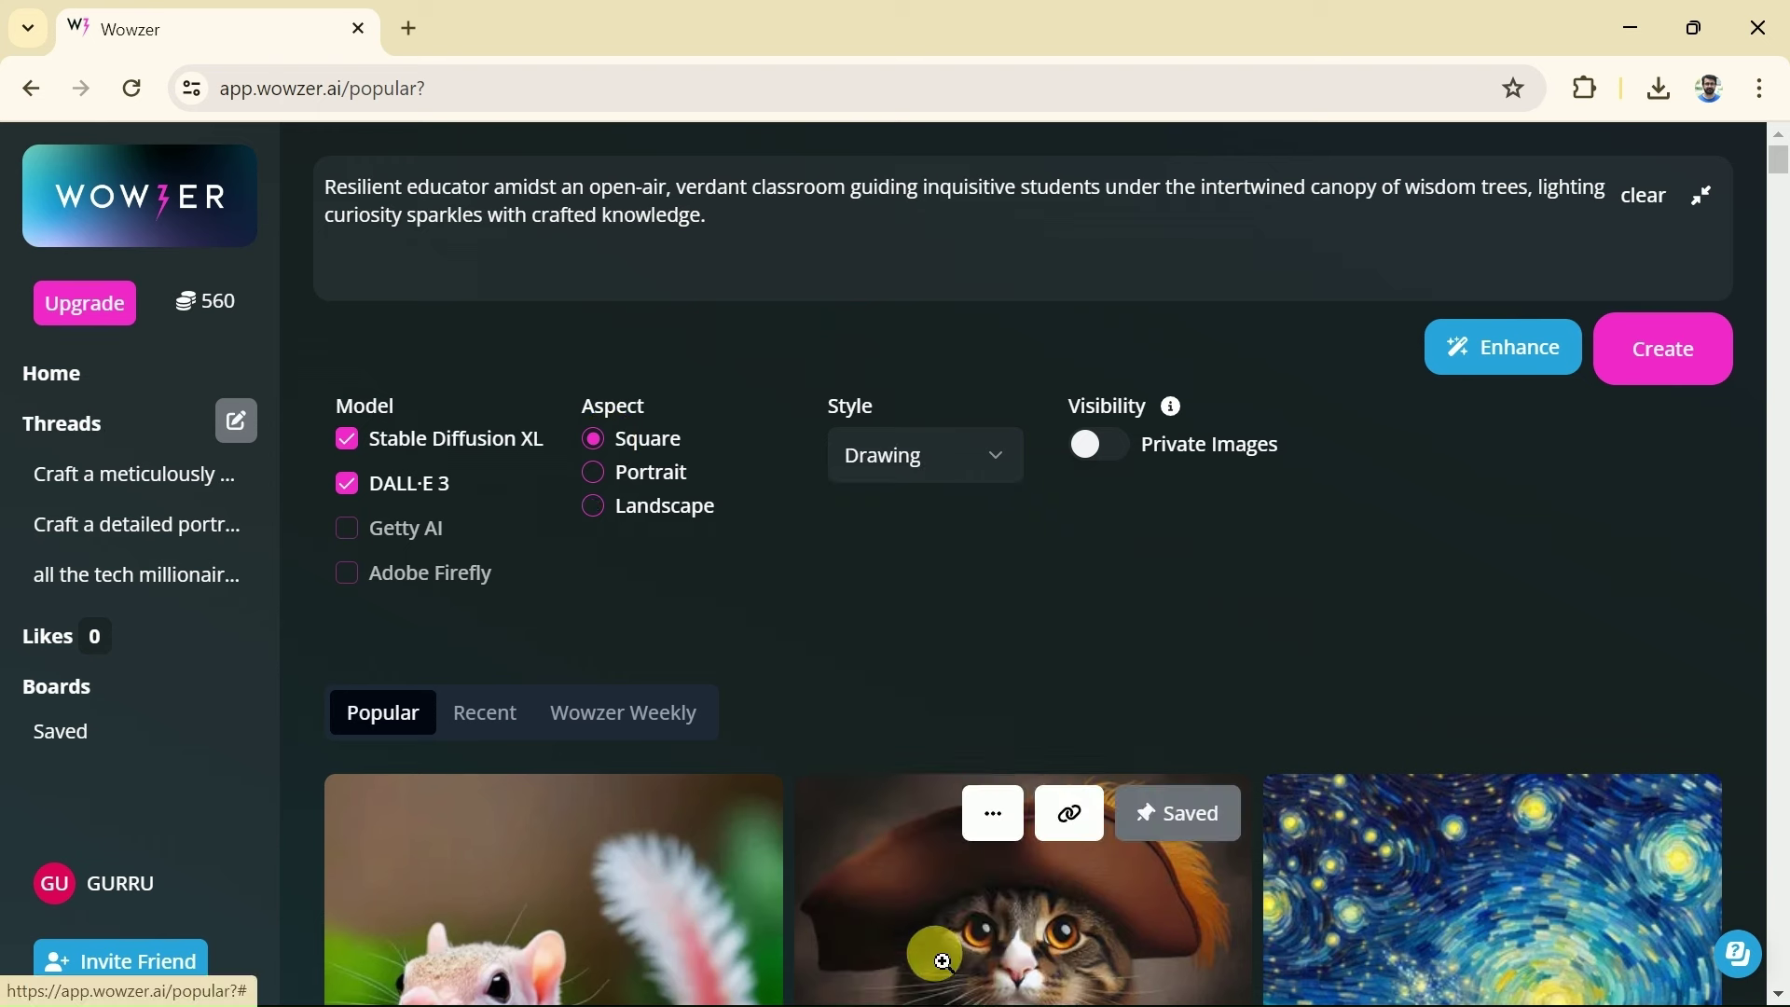
Step: Generate the outdoor-classroom drawings and browse the Stable Diffusion XL and DALL·E 3 results
{"action": "left_click", "coordinate": [1668, 370]}
{"action": "scroll", "coordinate": [1619, 548], "scroll_direction": "down", "scroll_amount": 8}
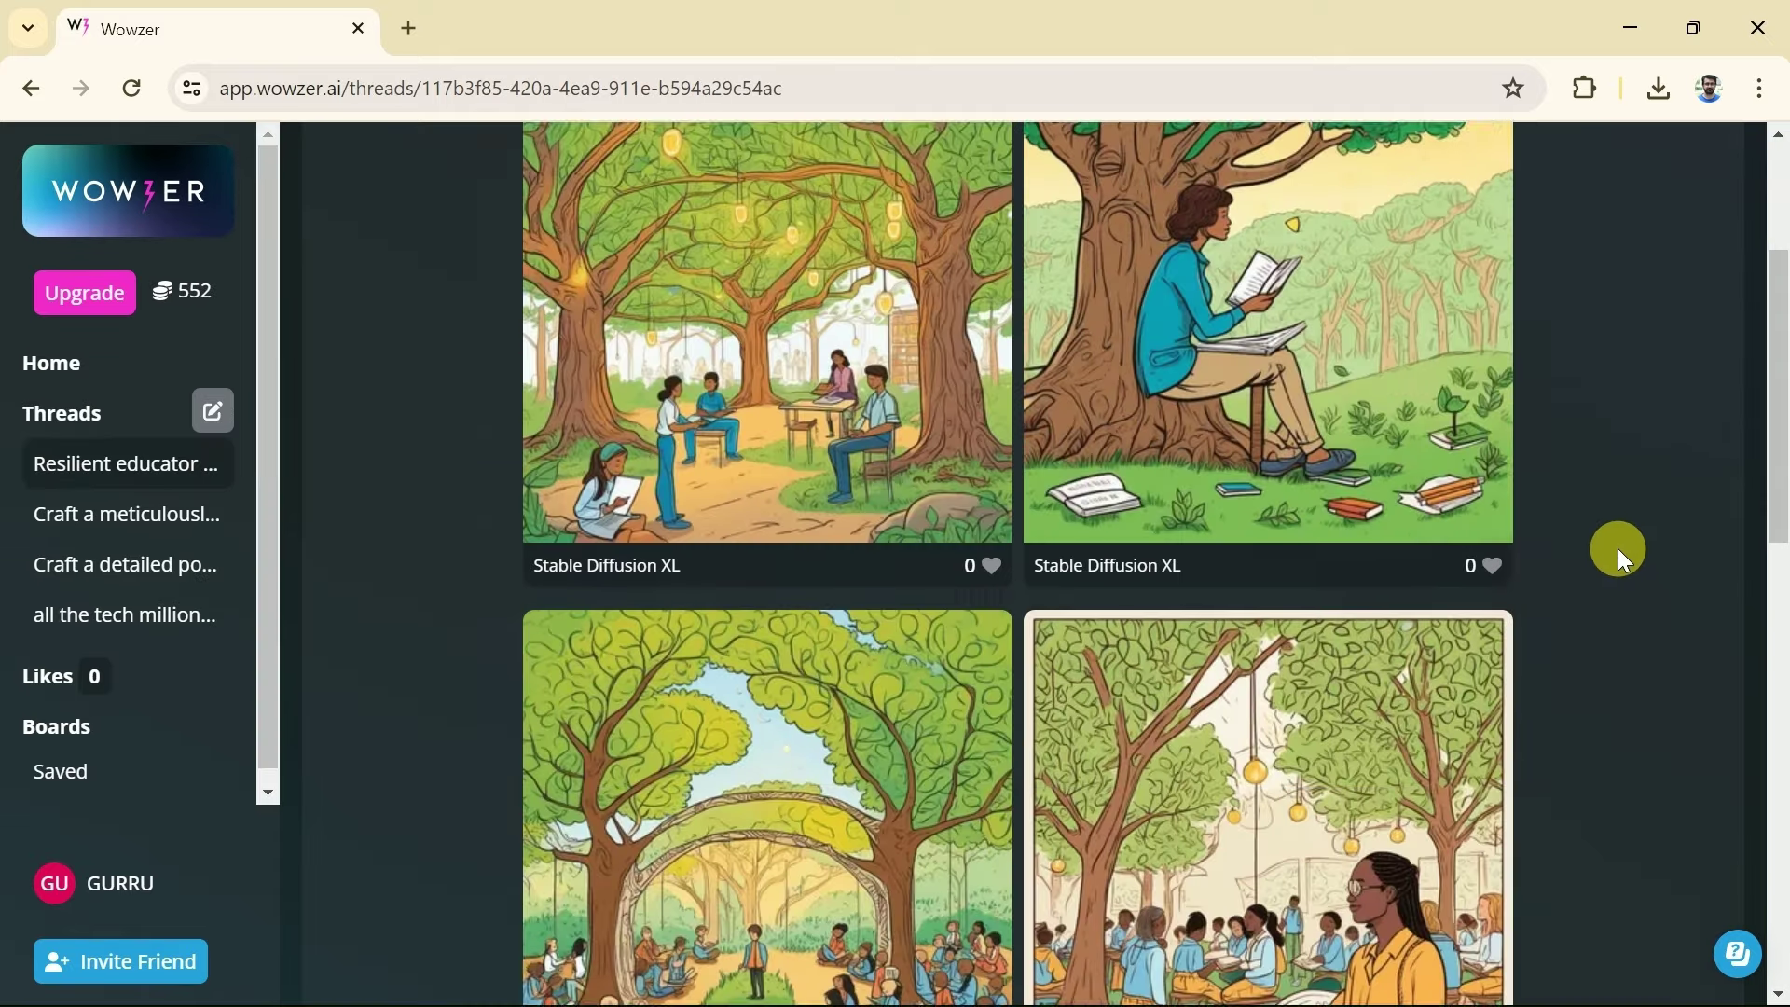
{"action": "scroll", "coordinate": [1615, 544], "scroll_direction": "down", "scroll_amount": 8}
{"action": "scroll", "coordinate": [1609, 541], "scroll_direction": "up", "scroll_amount": 9}
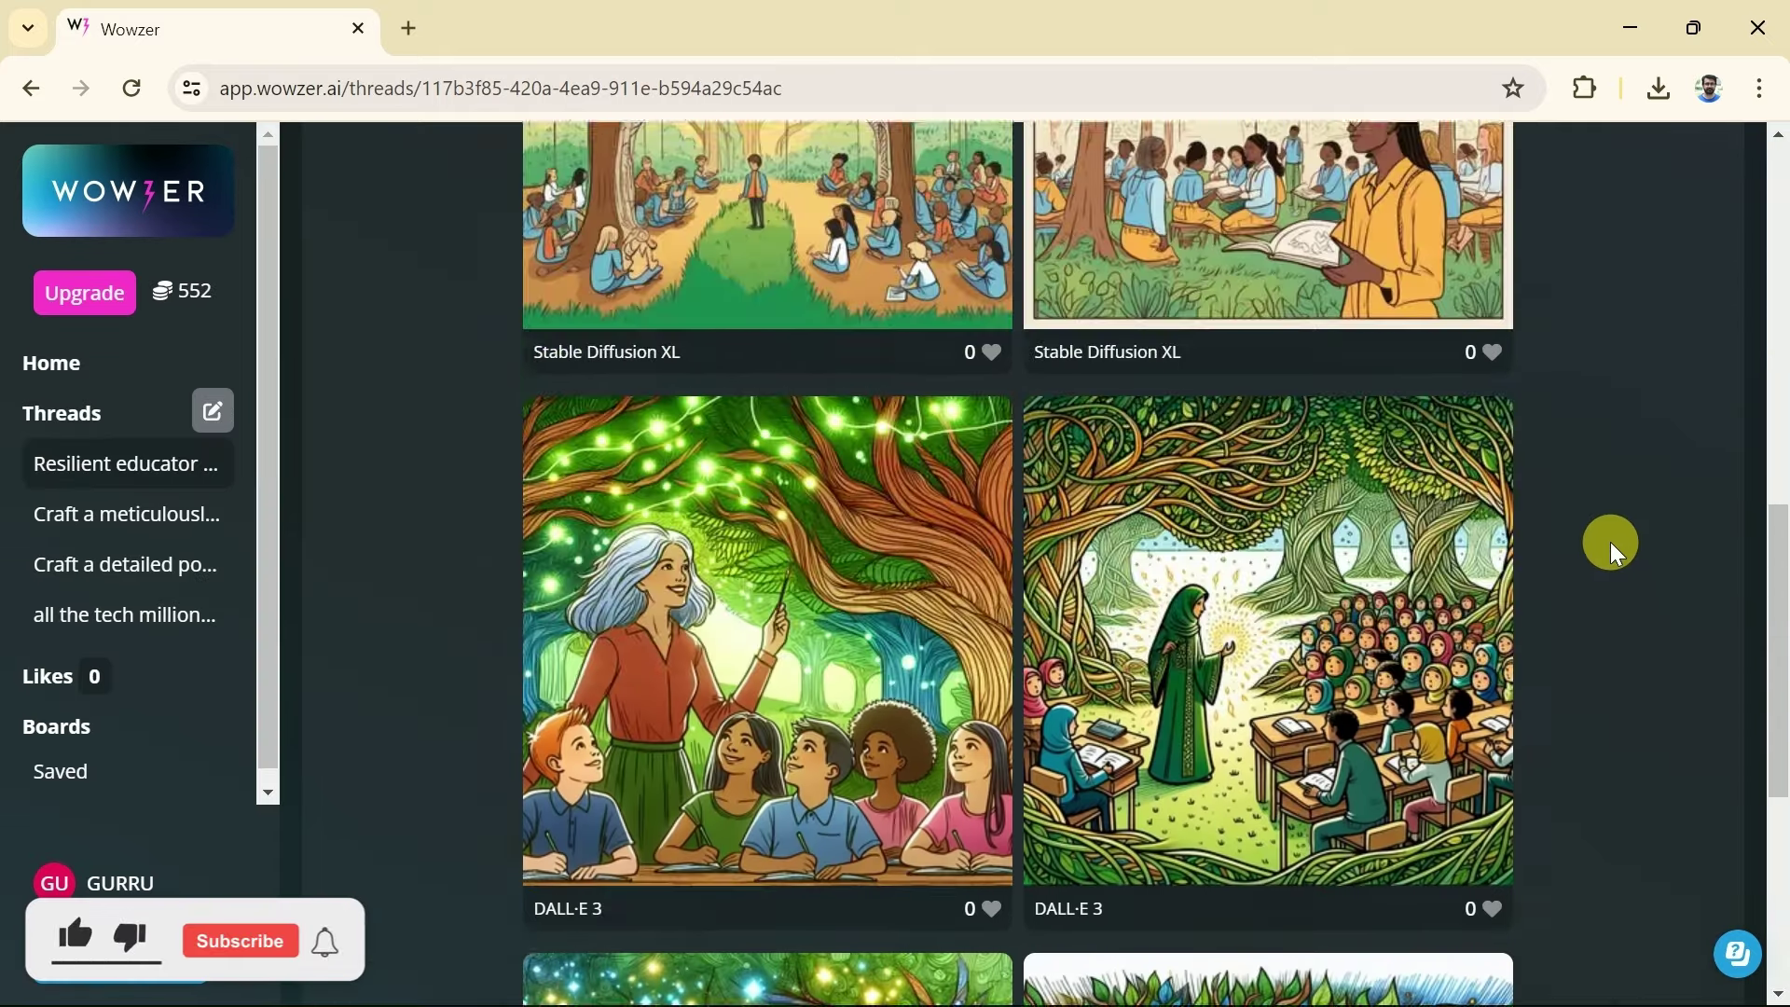
{"action": "scroll", "coordinate": [692, 585], "scroll_direction": "down", "scroll_amount": 15}
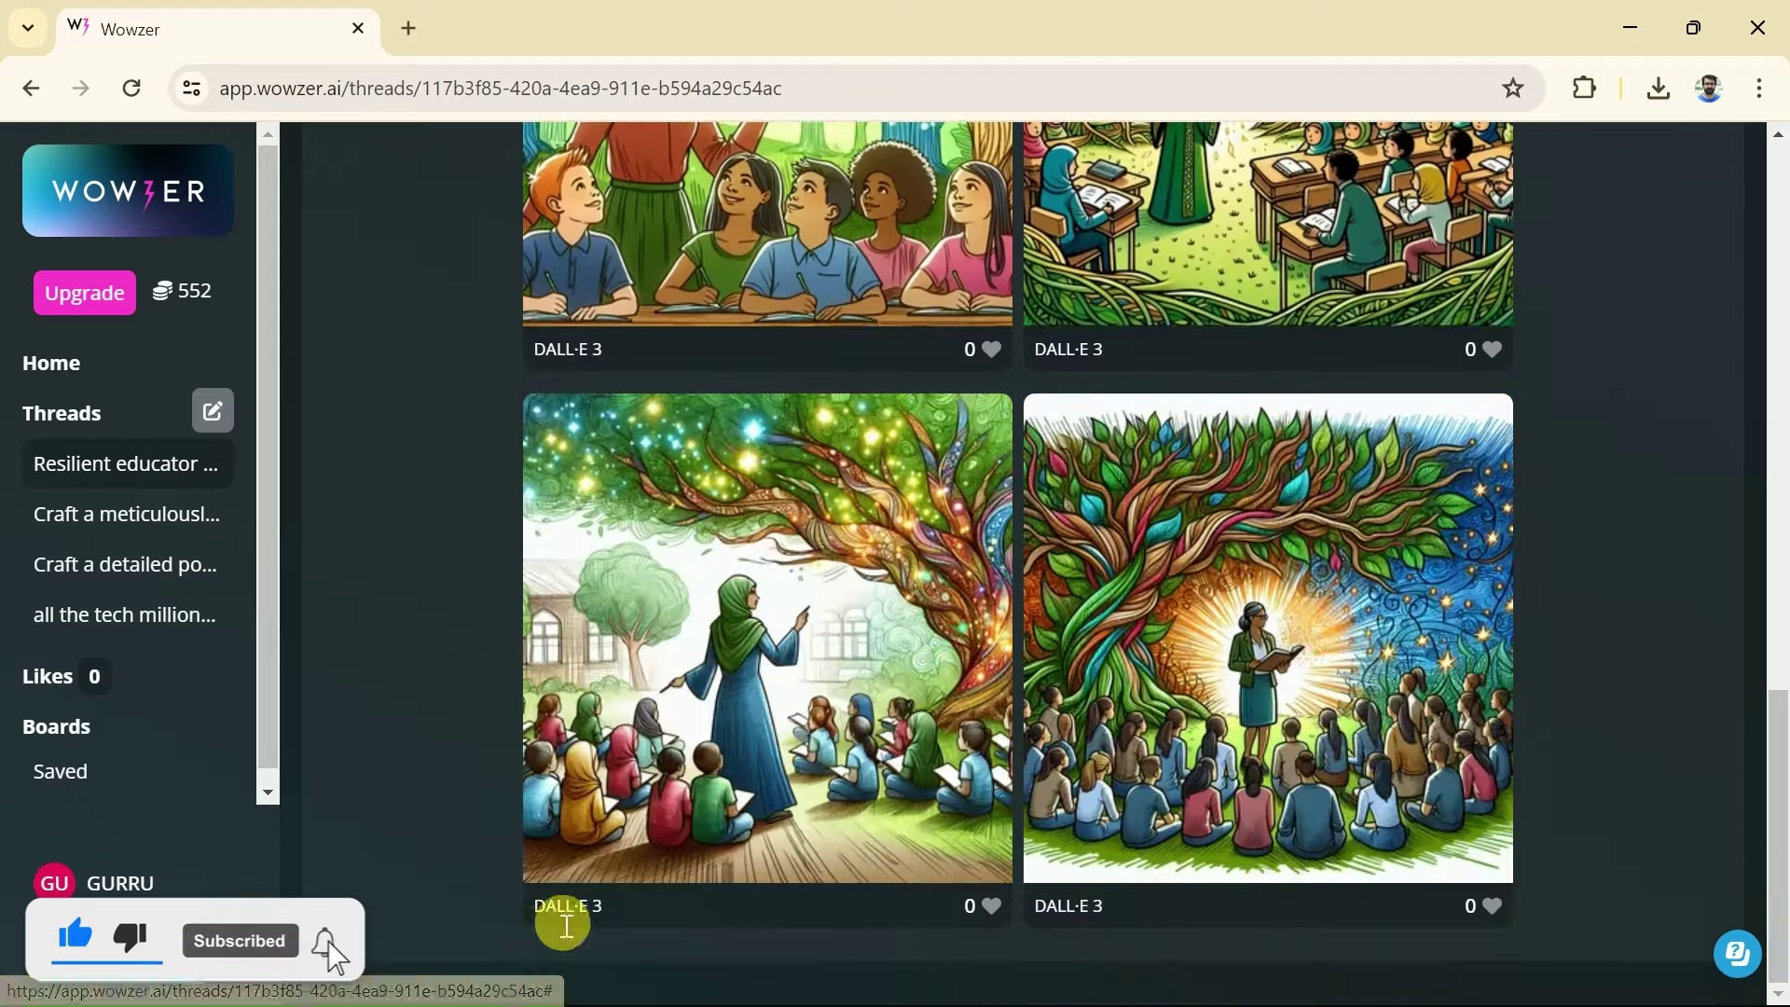
Step: Download the DALL·E 3 drawing of the silver-haired teacher pointing upward
{"action": "left_click", "coordinate": [828, 700]}
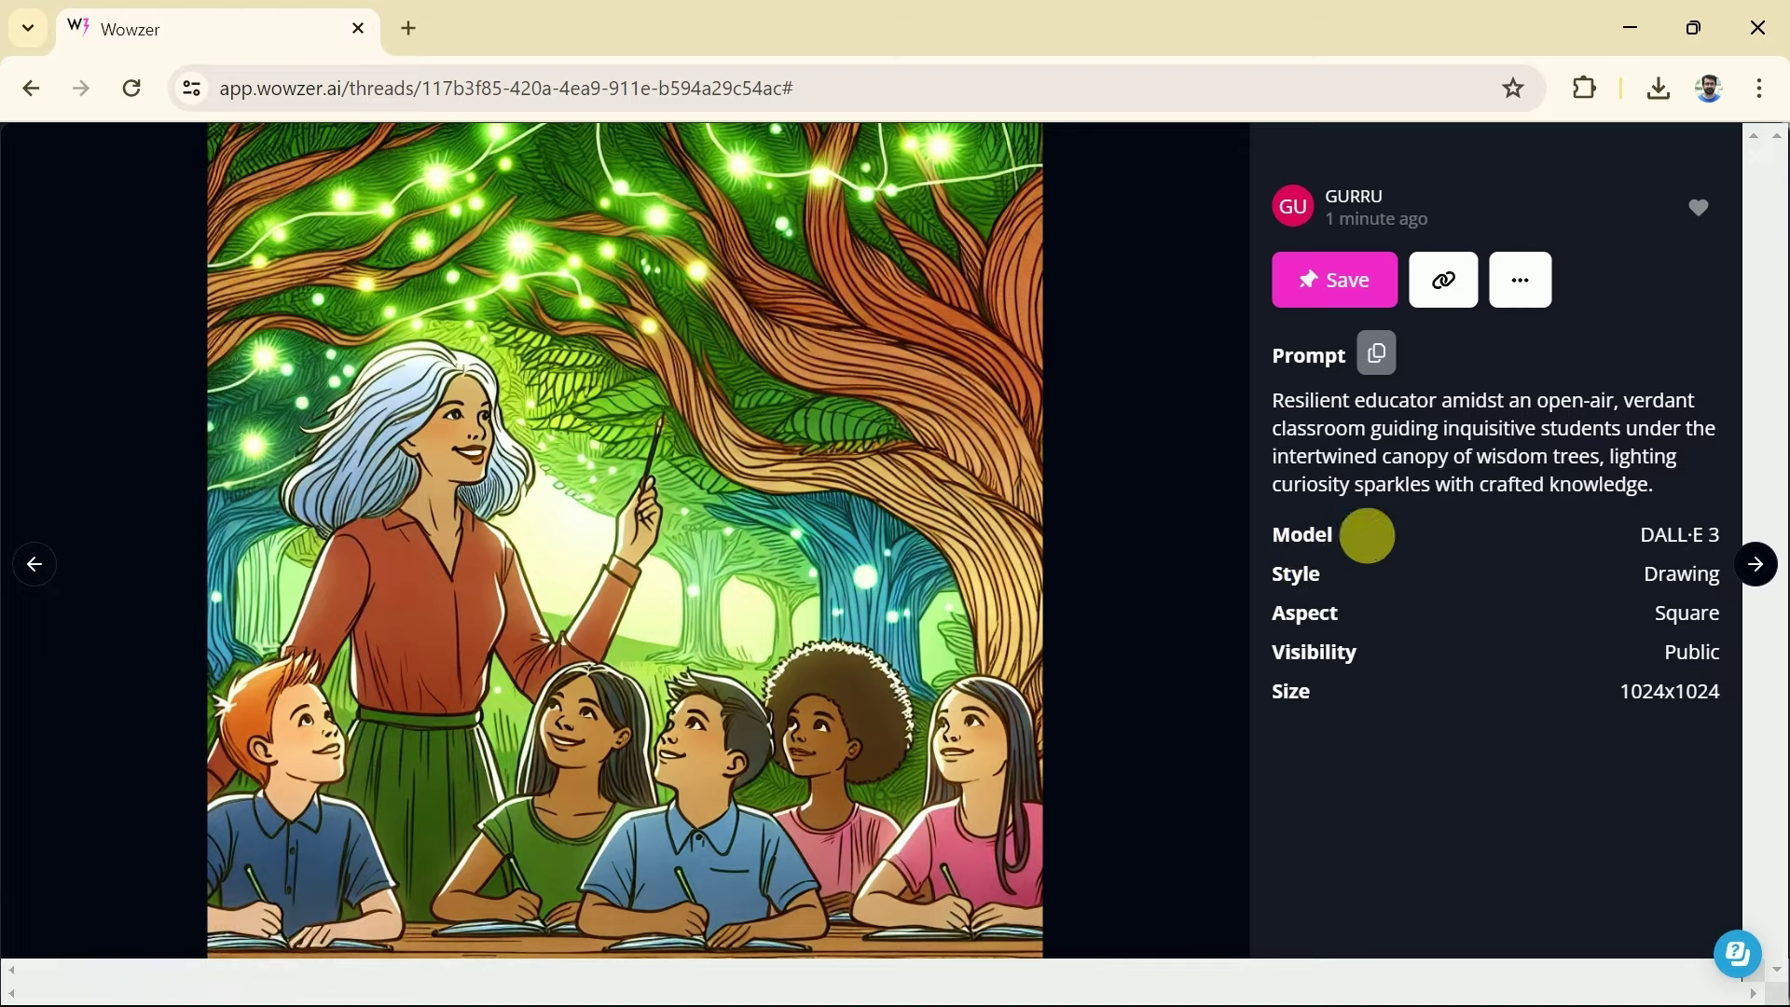
{"action": "left_click", "coordinate": [1520, 280]}
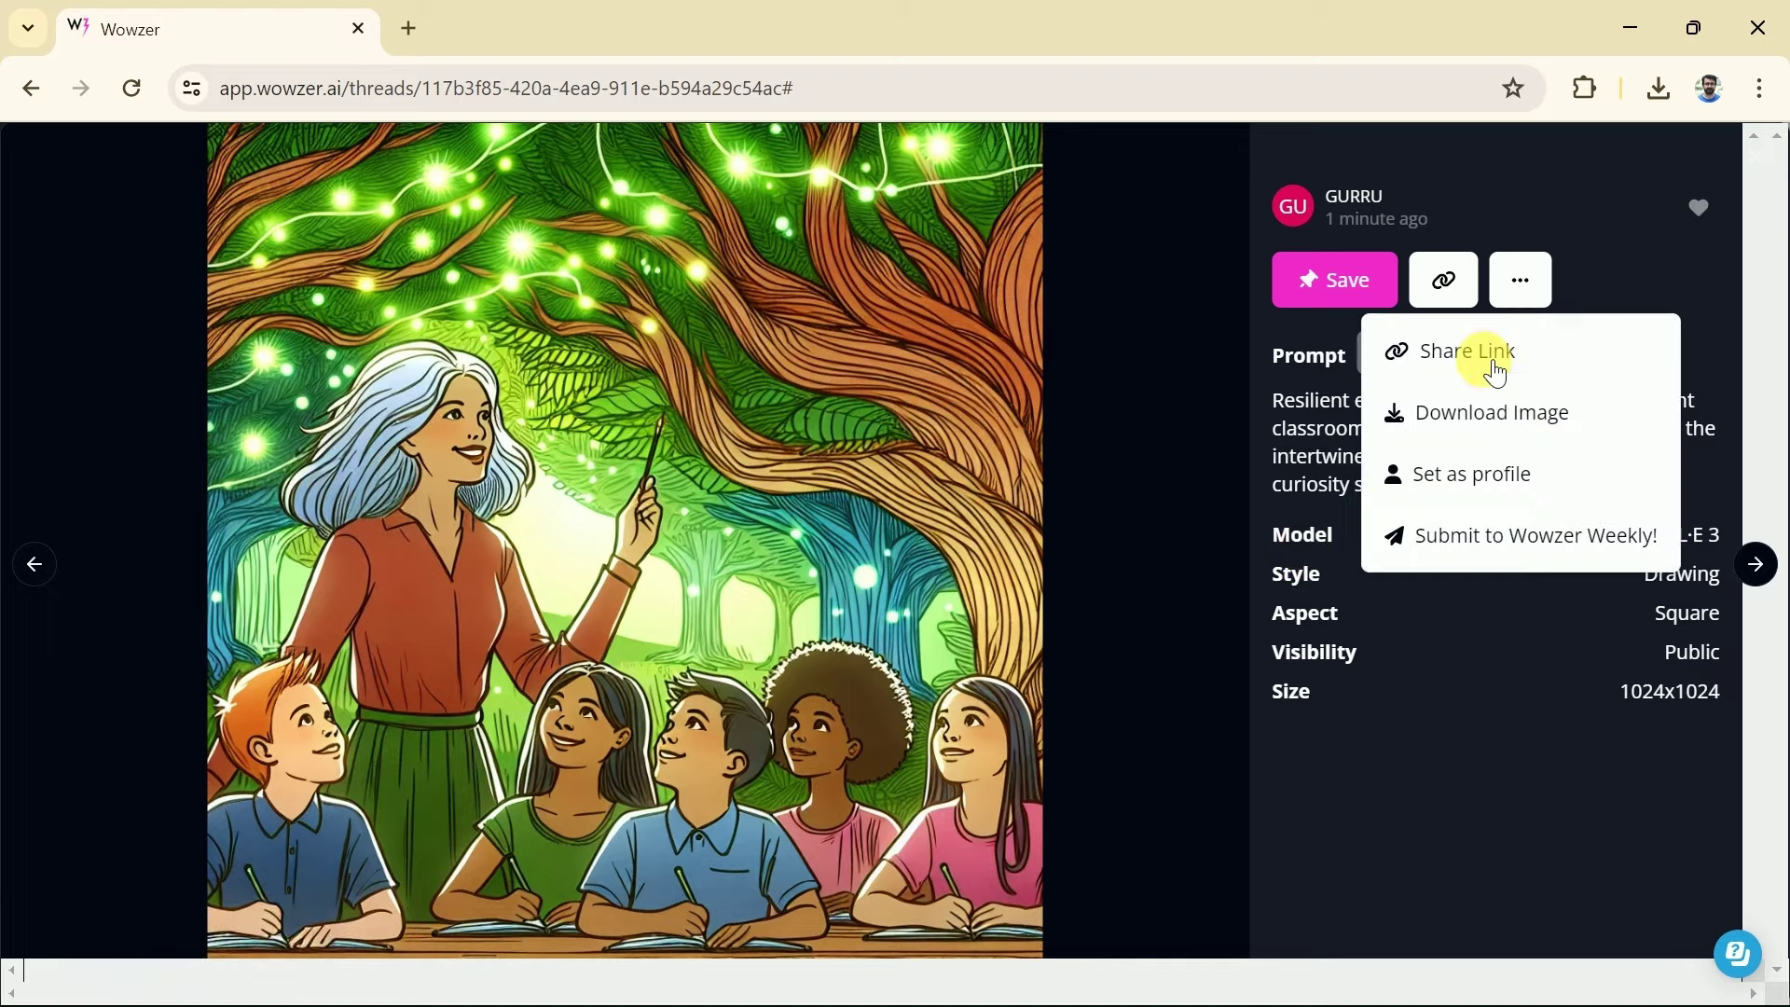
{"action": "left_click", "coordinate": [1493, 414]}
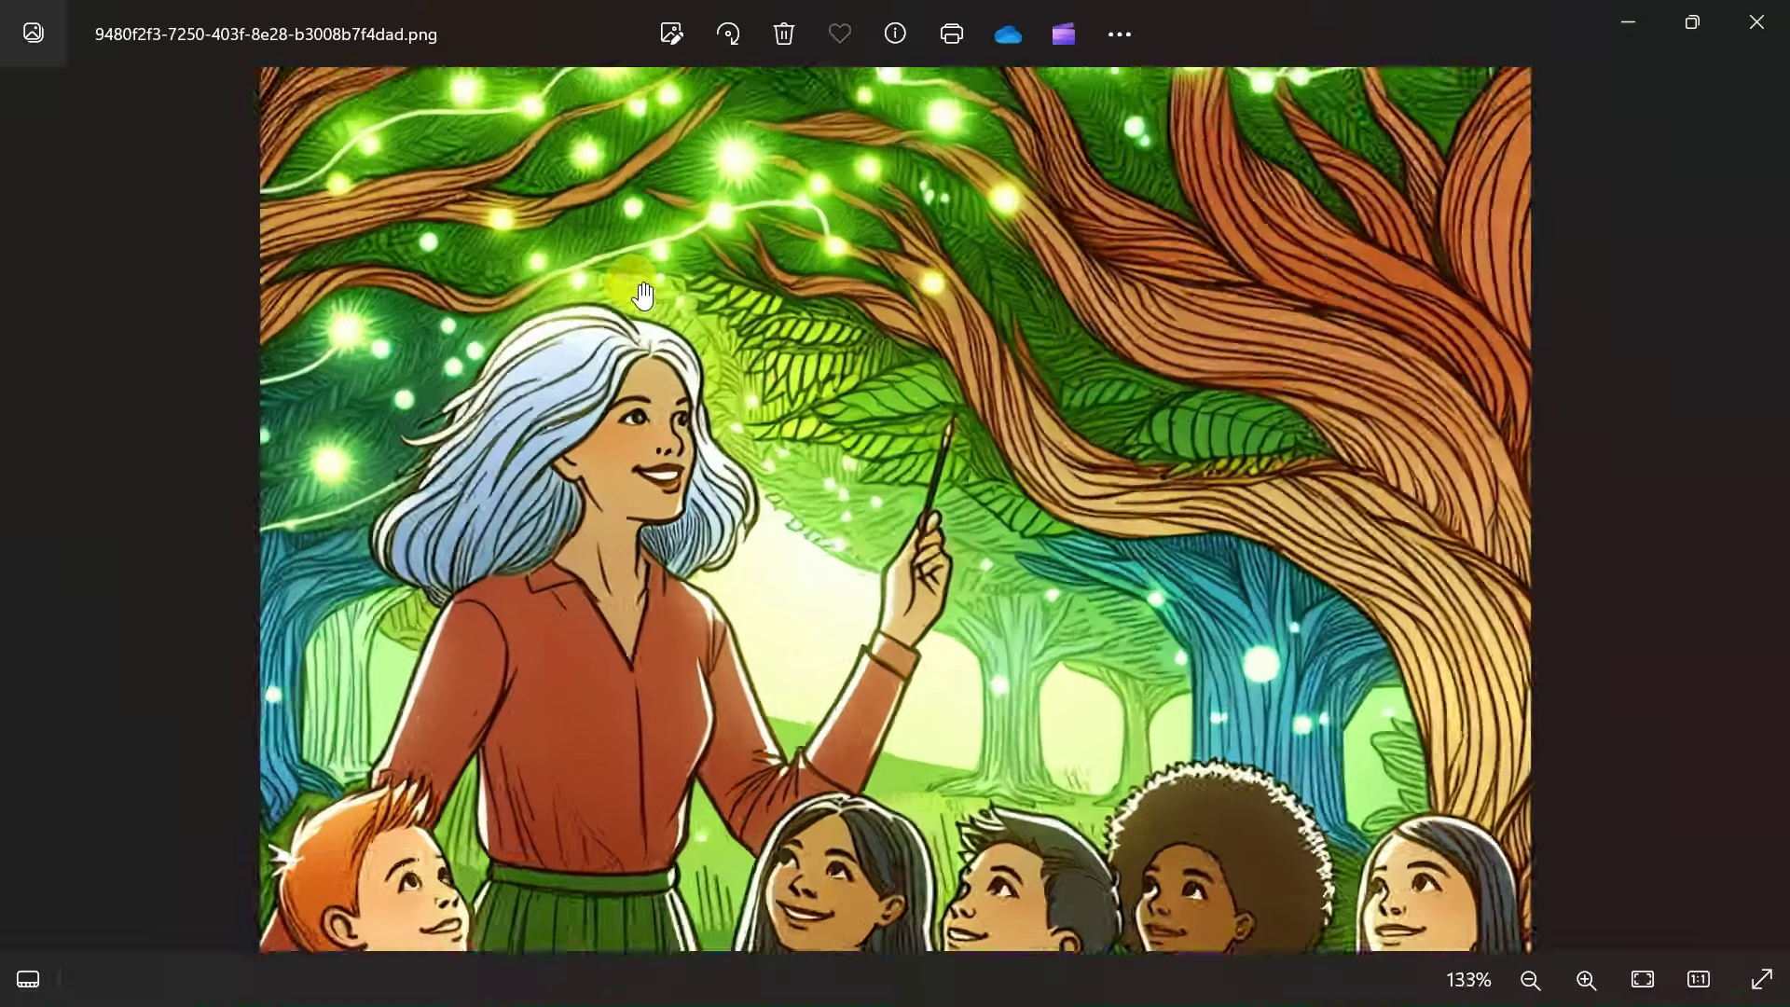
{"action": "scroll", "coordinate": [713, 628], "scroll_direction": "up", "scroll_amount": 2}
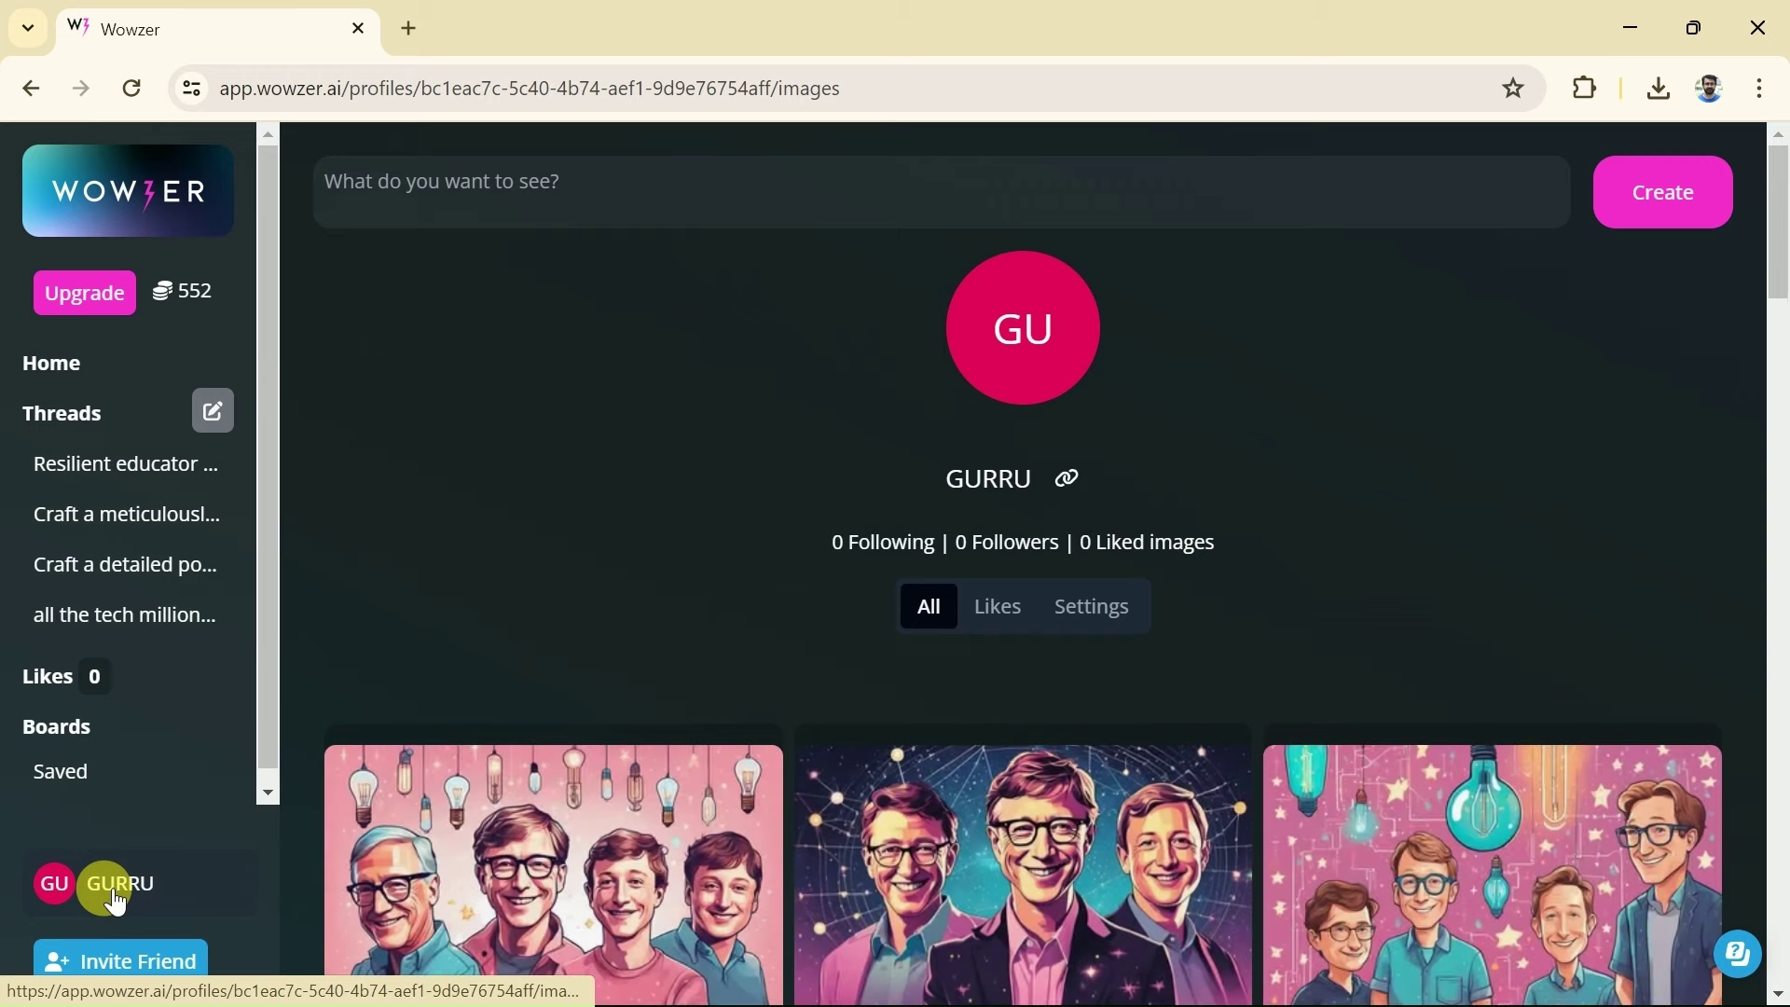
Step: Browse the profile gallery from the new outdoor-classroom drawings down to the tech-tycoon portraits
{"action": "left_click", "coordinate": [116, 902]}
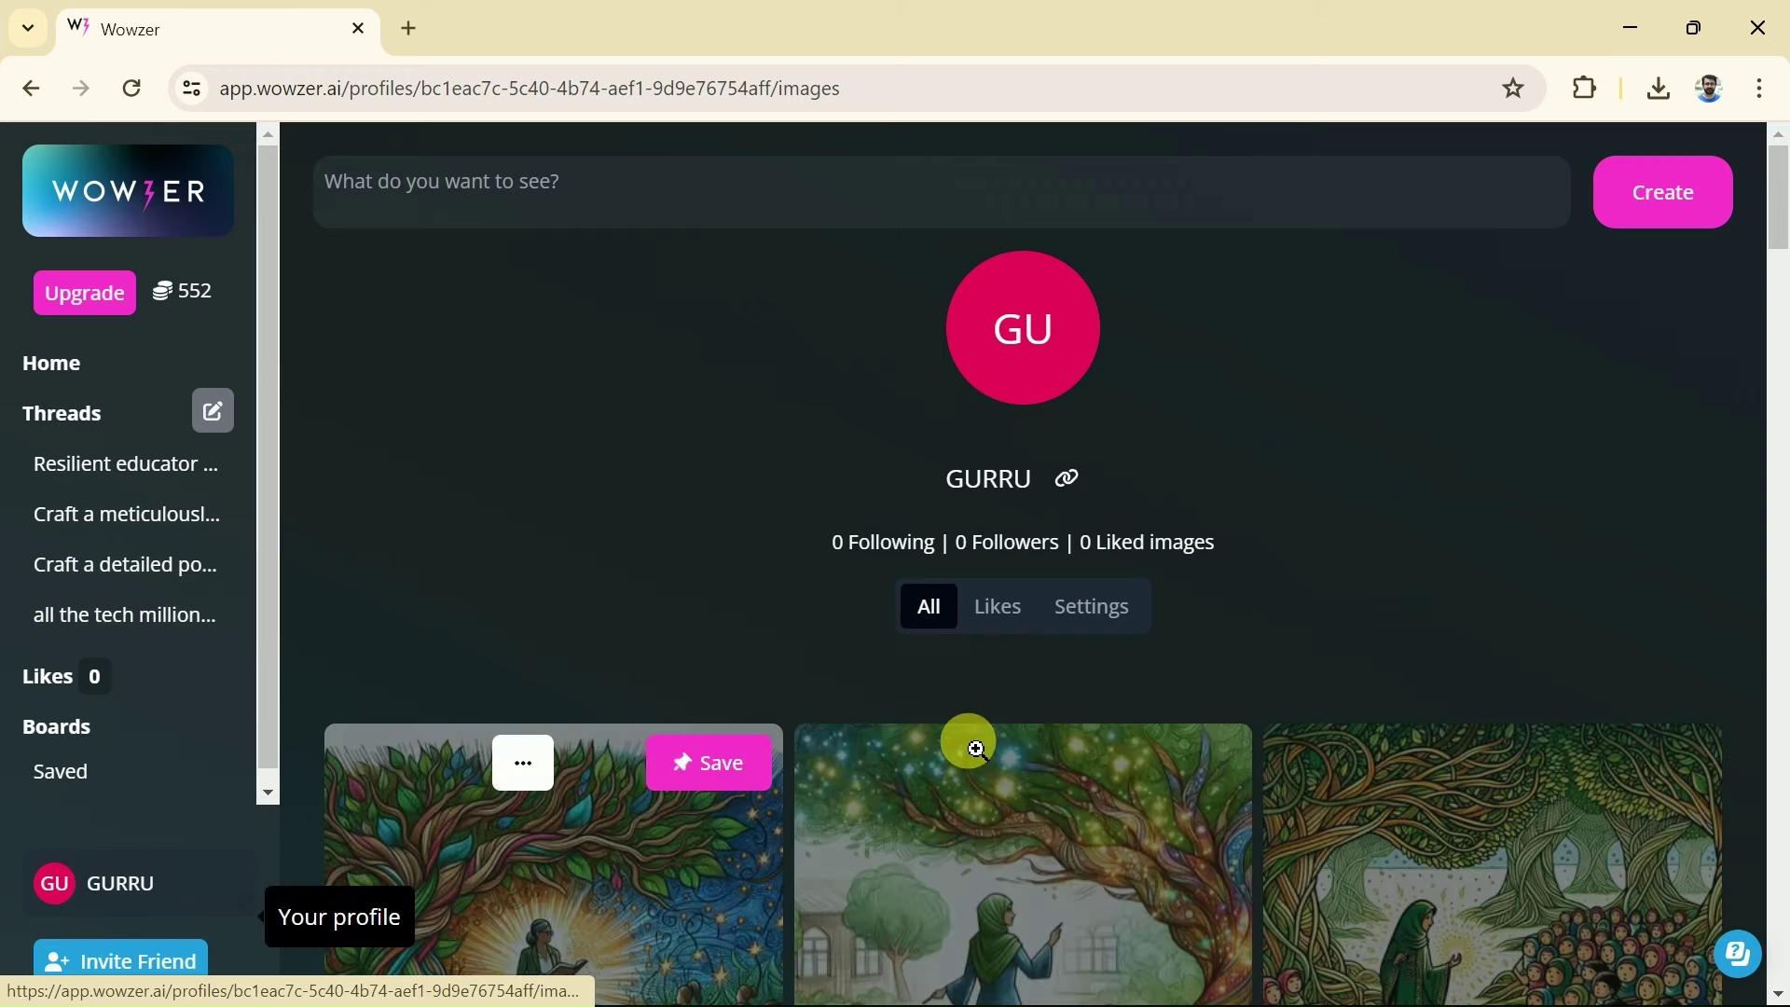
{"action": "scroll", "coordinate": [1099, 719], "scroll_direction": "down", "scroll_amount": 3}
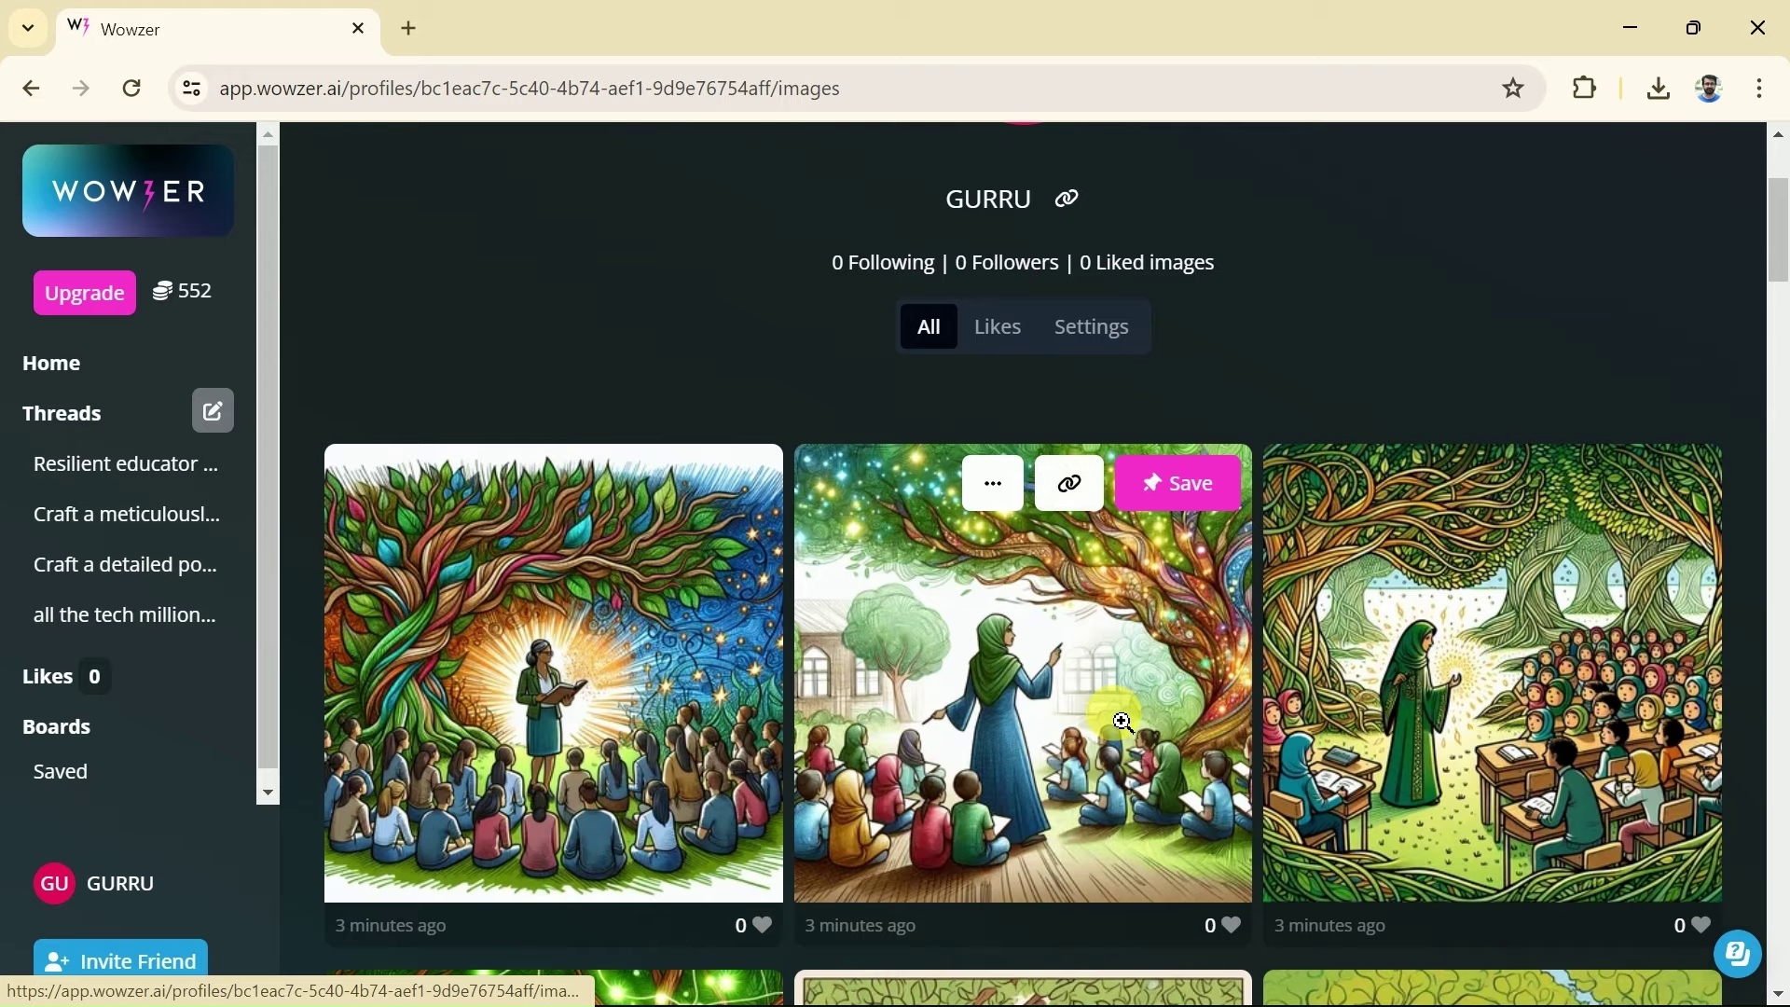
{"action": "scroll", "coordinate": [1122, 722], "scroll_direction": "down", "scroll_amount": 3}
{"action": "scroll", "coordinate": [1131, 724], "scroll_direction": "down", "scroll_amount": 7}
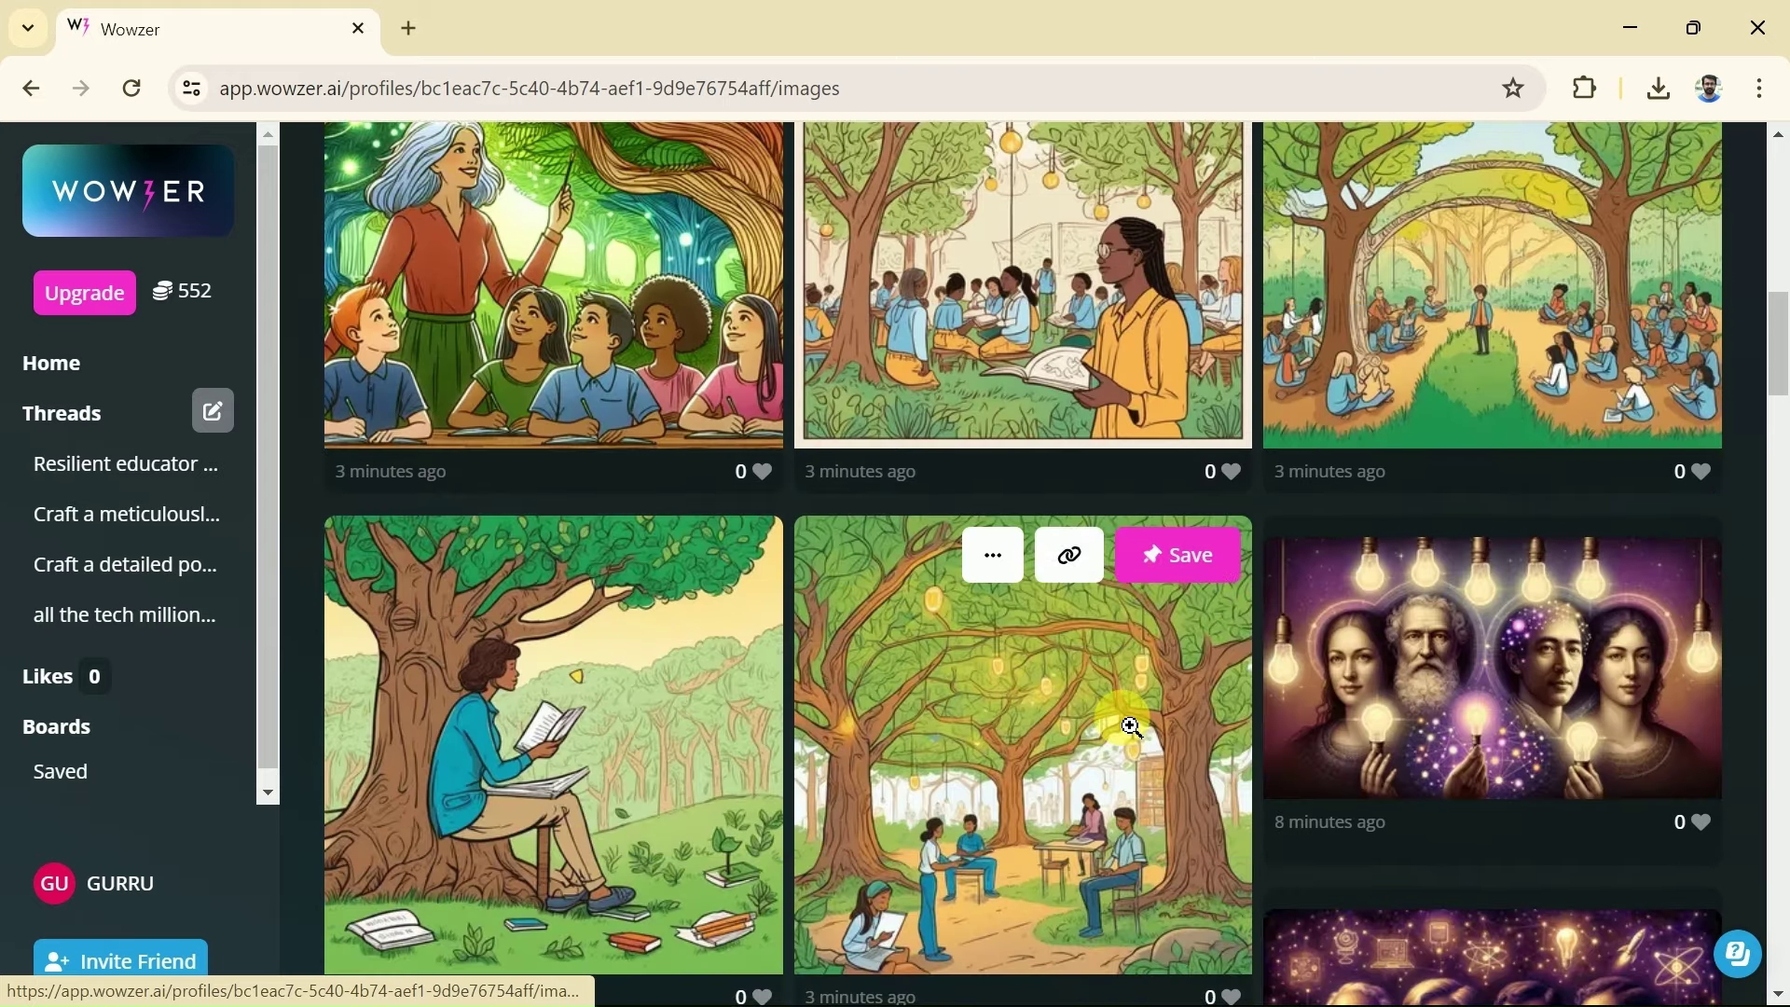
{"action": "scroll", "coordinate": [1131, 726], "scroll_direction": "down", "scroll_amount": 8}
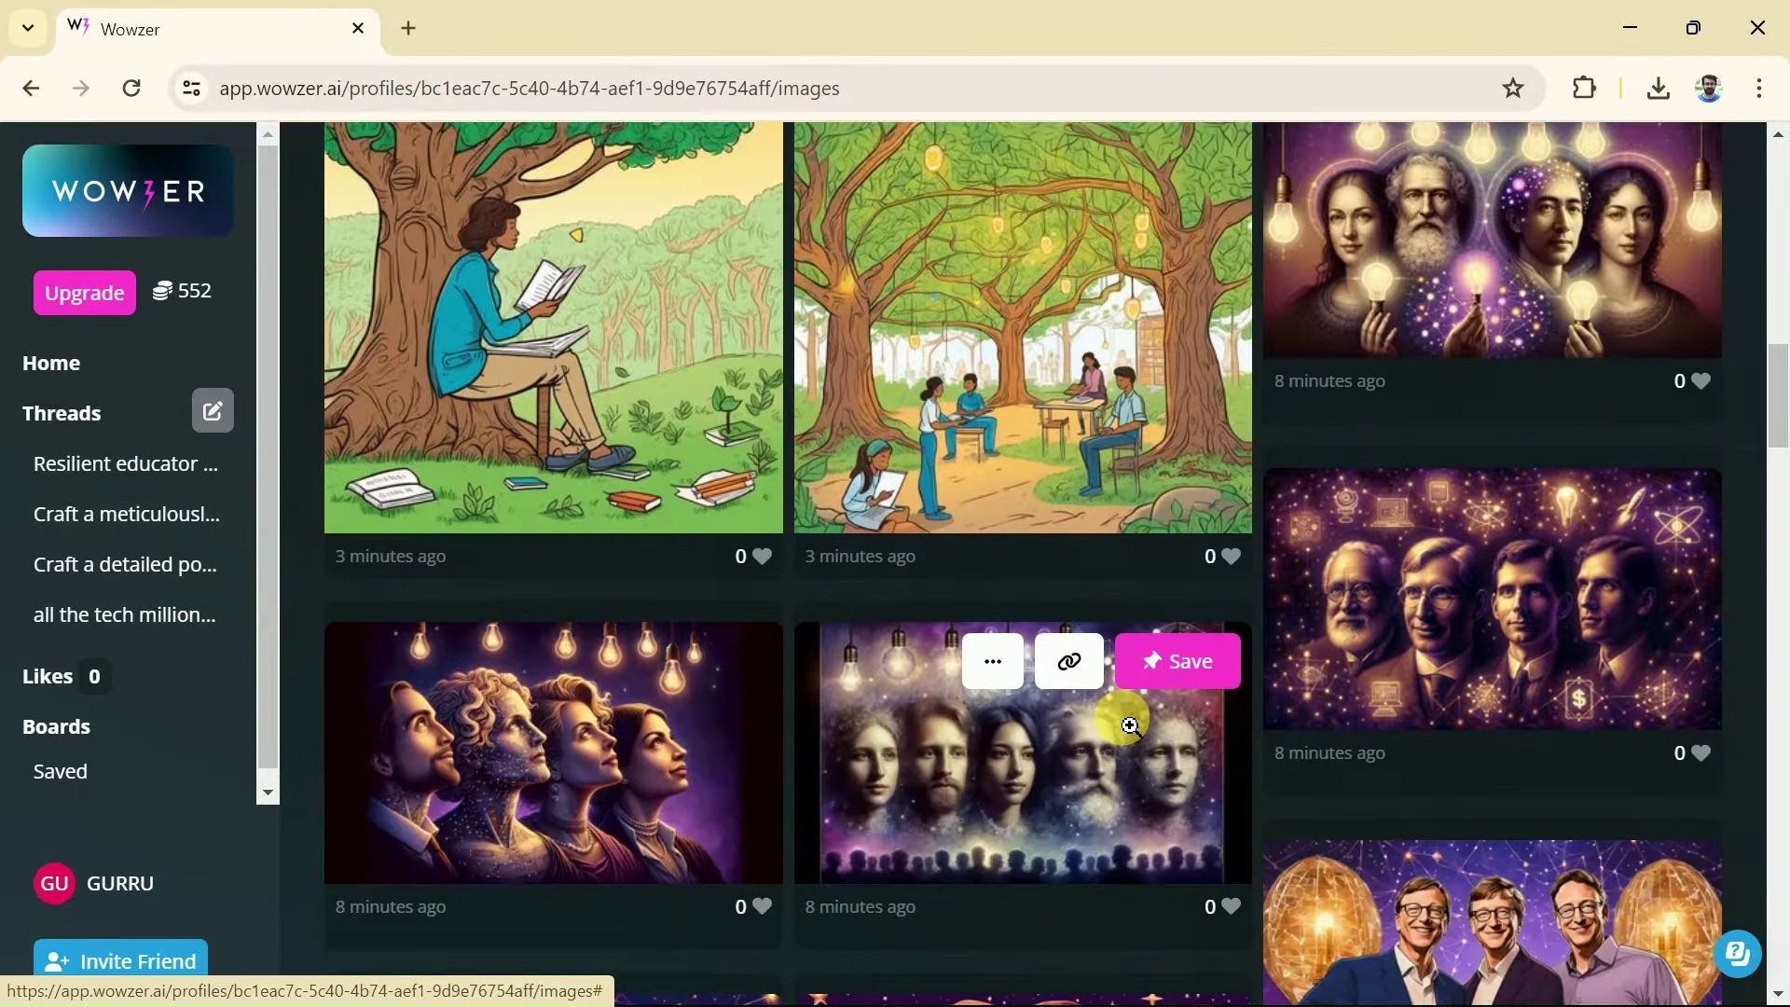
{"action": "scroll", "coordinate": [1124, 723], "scroll_direction": "down", "scroll_amount": 6}
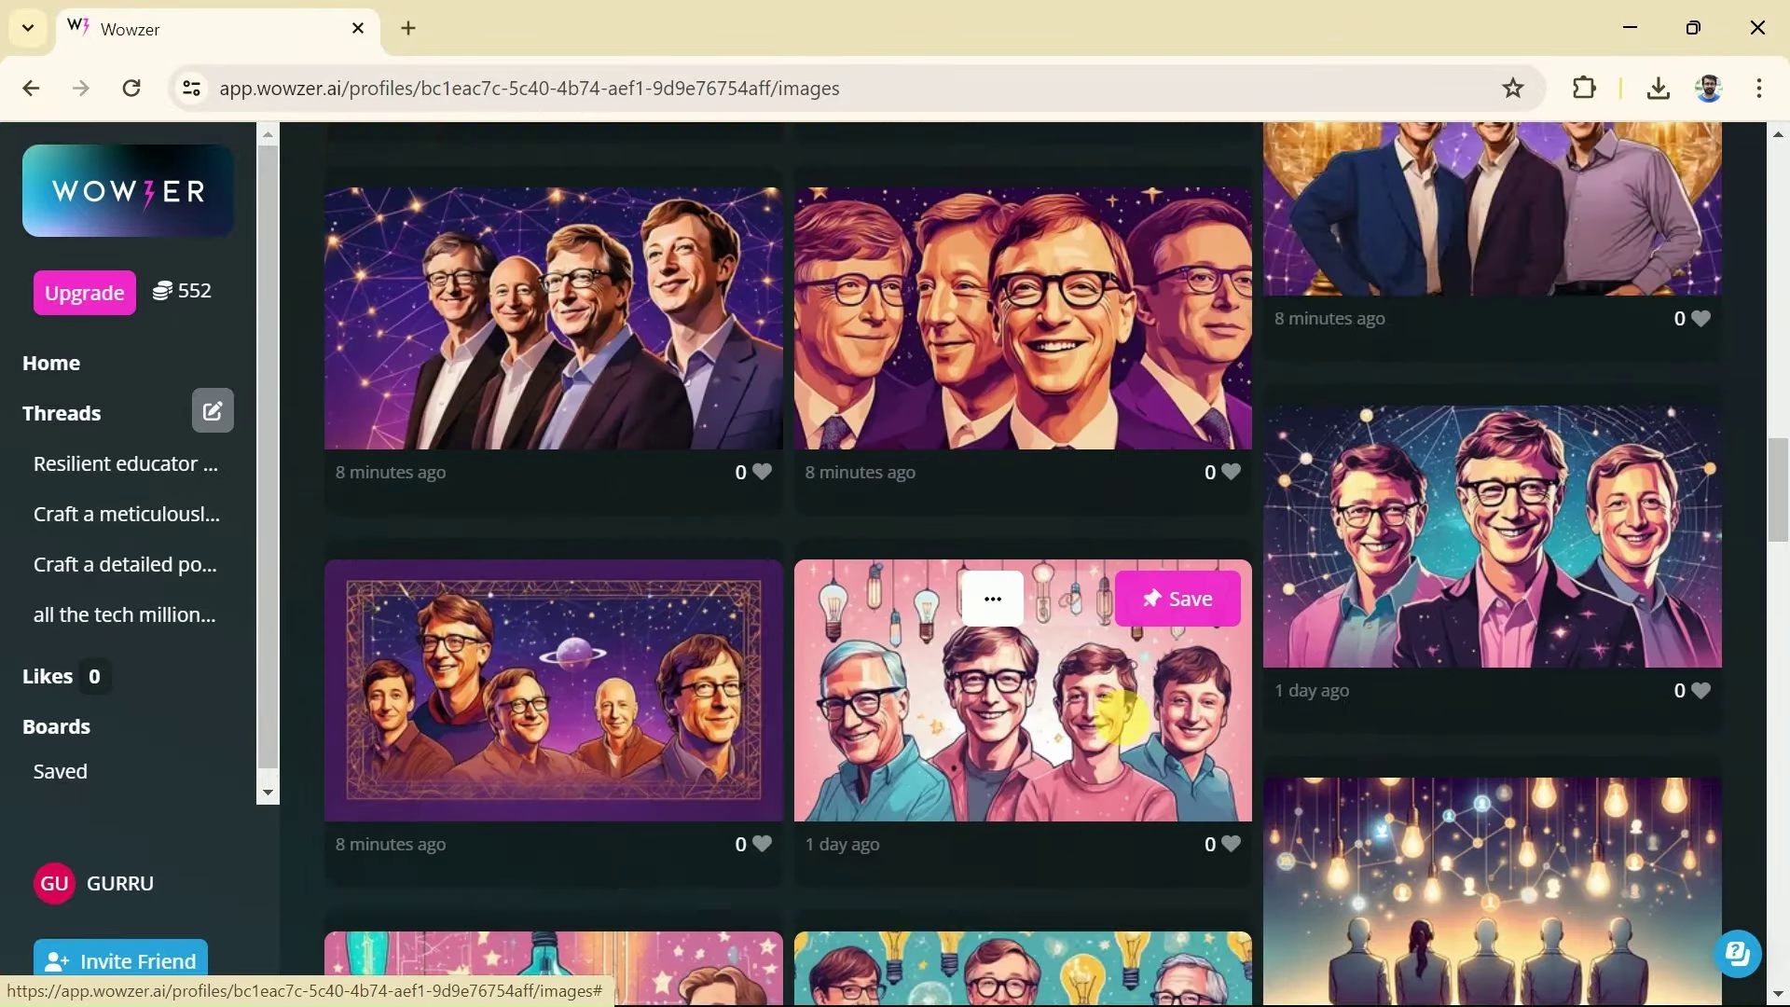
{"action": "scroll", "coordinate": [1132, 727], "scroll_direction": "down", "scroll_amount": 4}
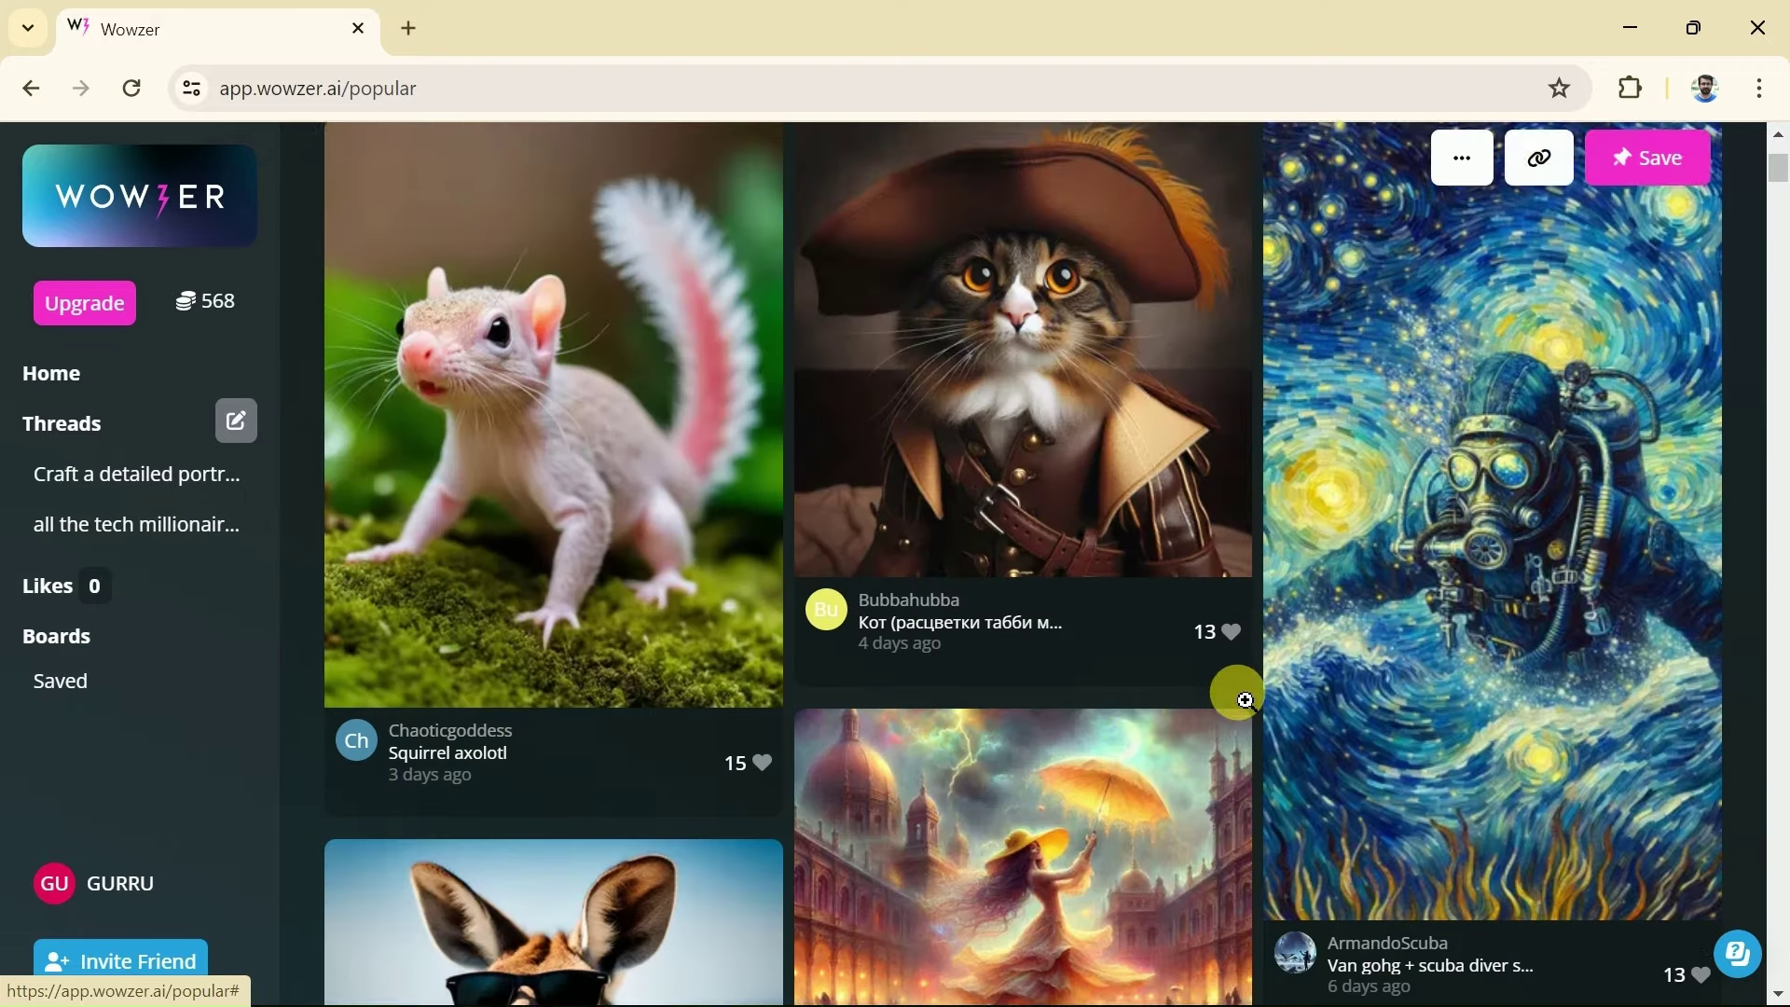
{"action": "scroll", "coordinate": [1245, 699], "scroll_direction": "up", "scroll_amount": 3}
{"action": "scroll", "coordinate": [1212, 606], "scroll_direction": "down", "scroll_amount": 2}
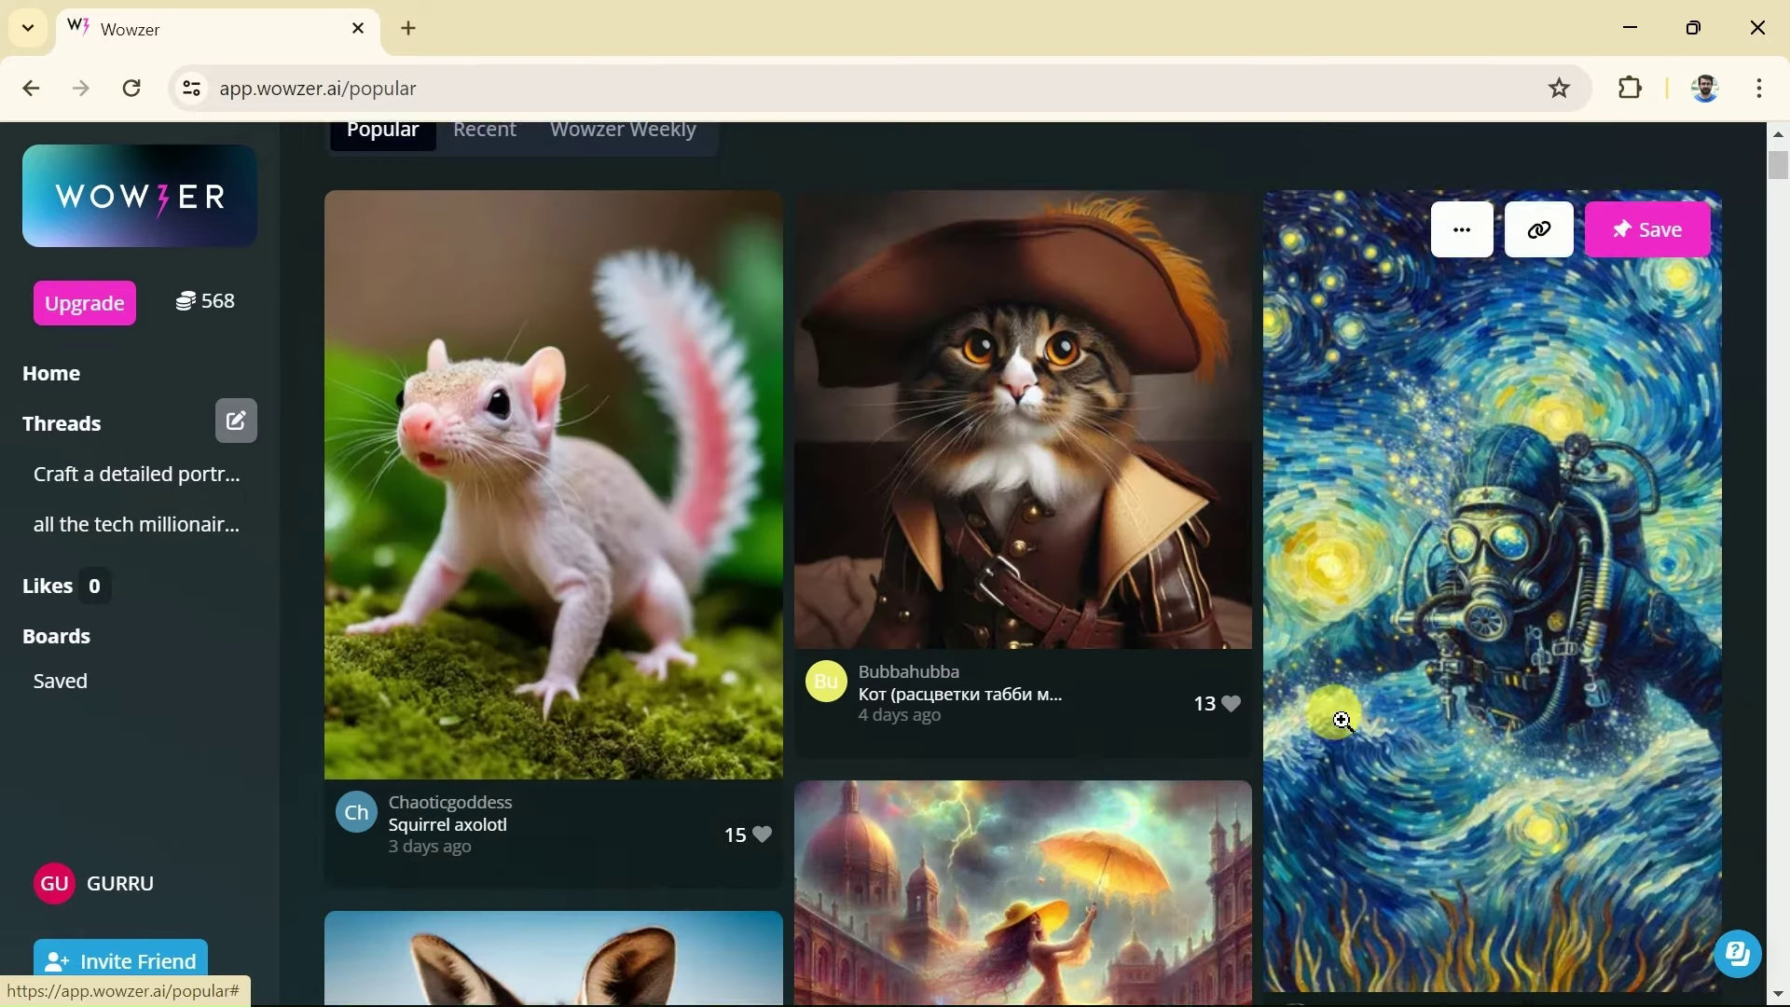
{"action": "scroll", "coordinate": [1240, 714], "scroll_direction": "up", "scroll_amount": 2}
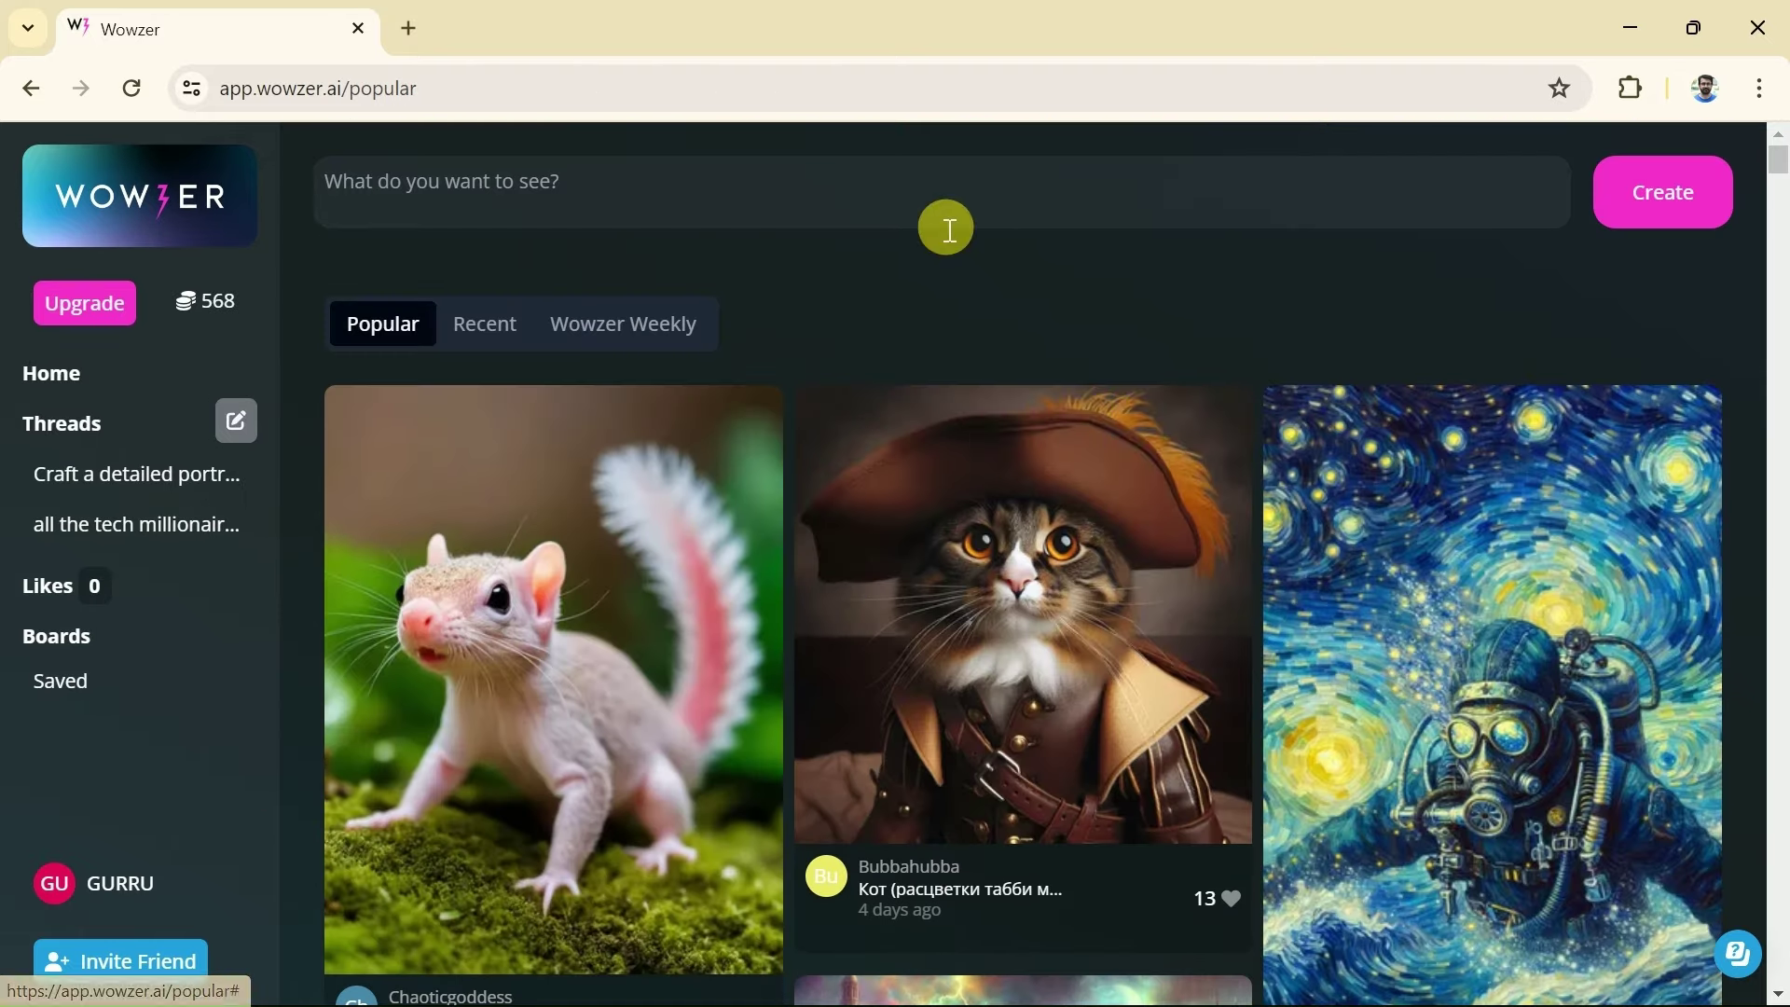